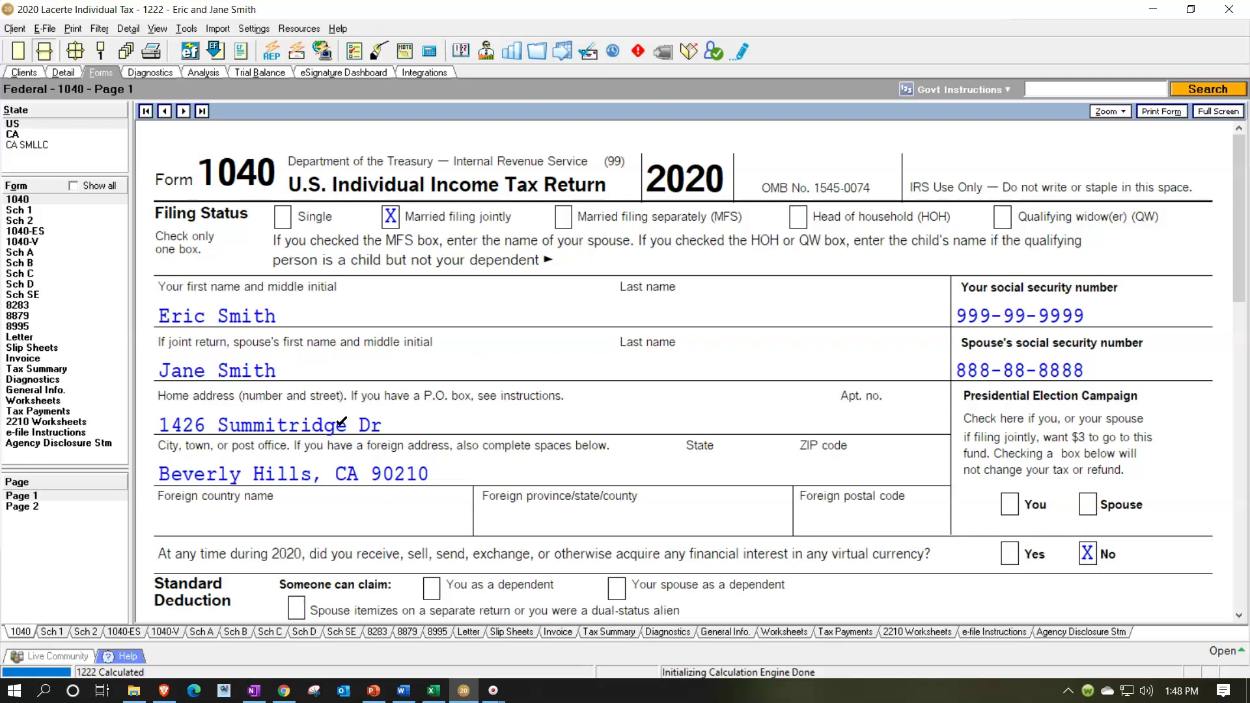
Review the income and deduction lines on Form 1040 page 1 and the income and expenses on the Consulting Schedule C.
scroll(341, 423, "down", 10)
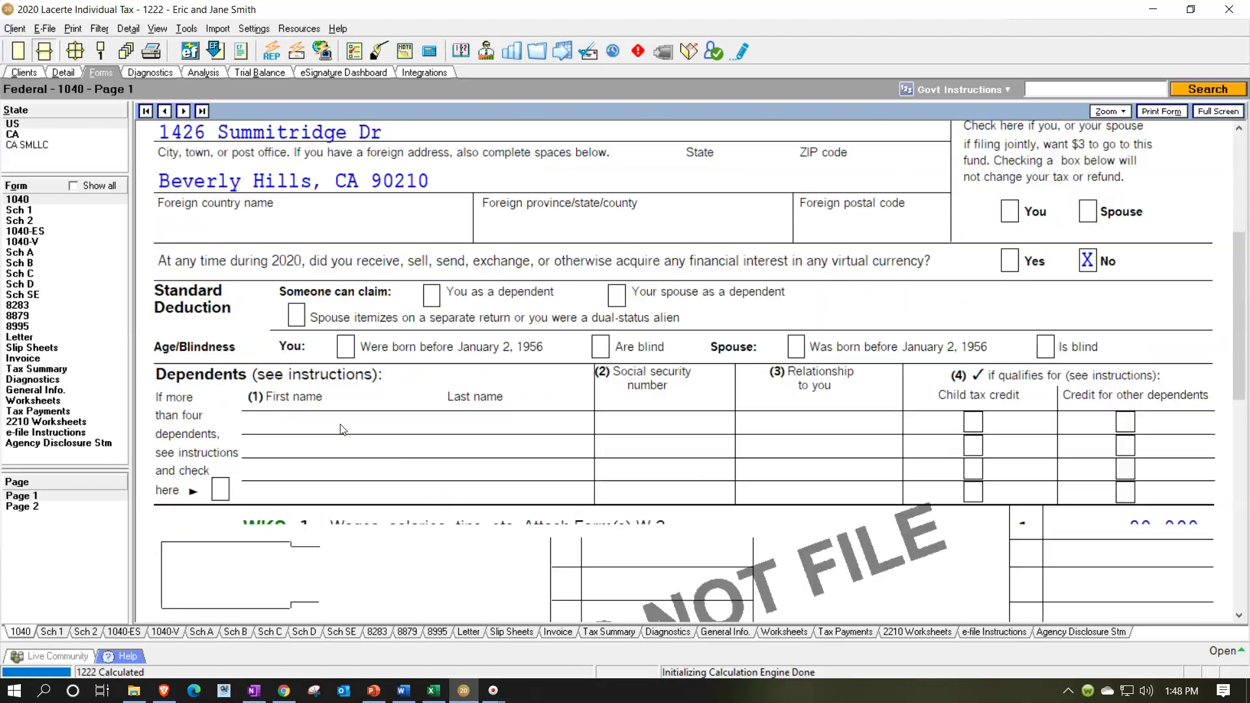
scroll(340, 424, "down", 3)
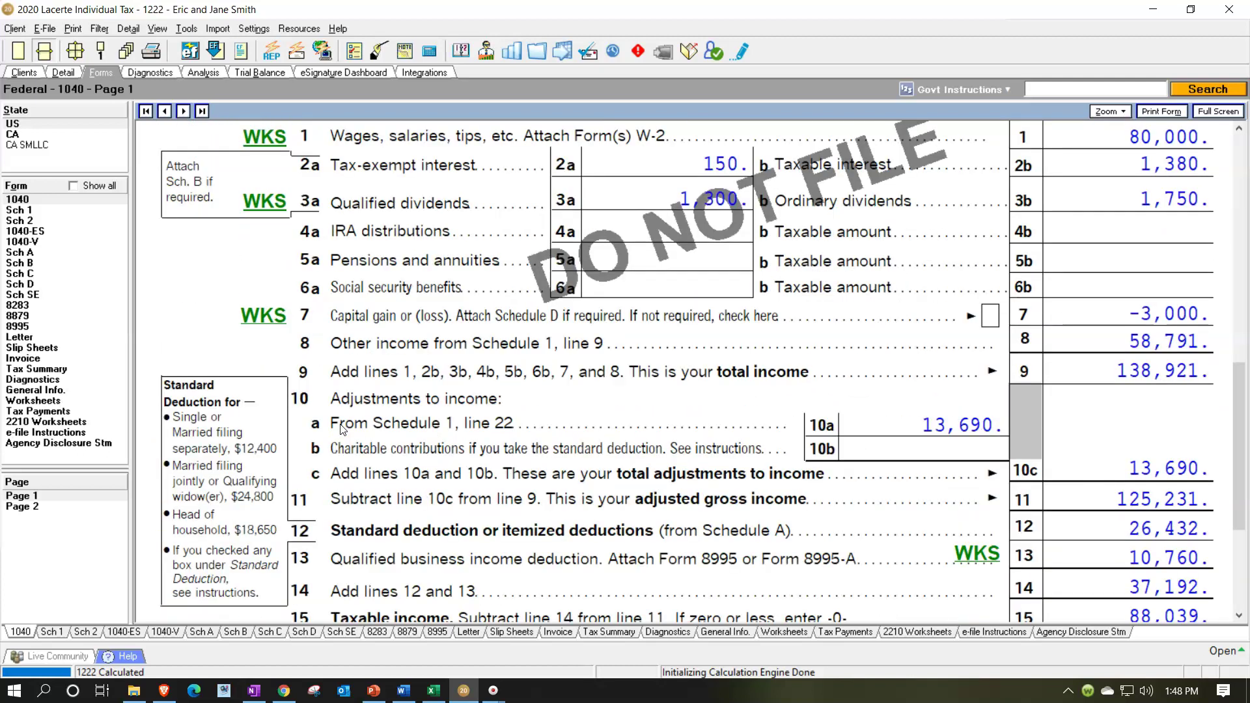
left_click(1081, 341)
scroll(1081, 341, "down", 3)
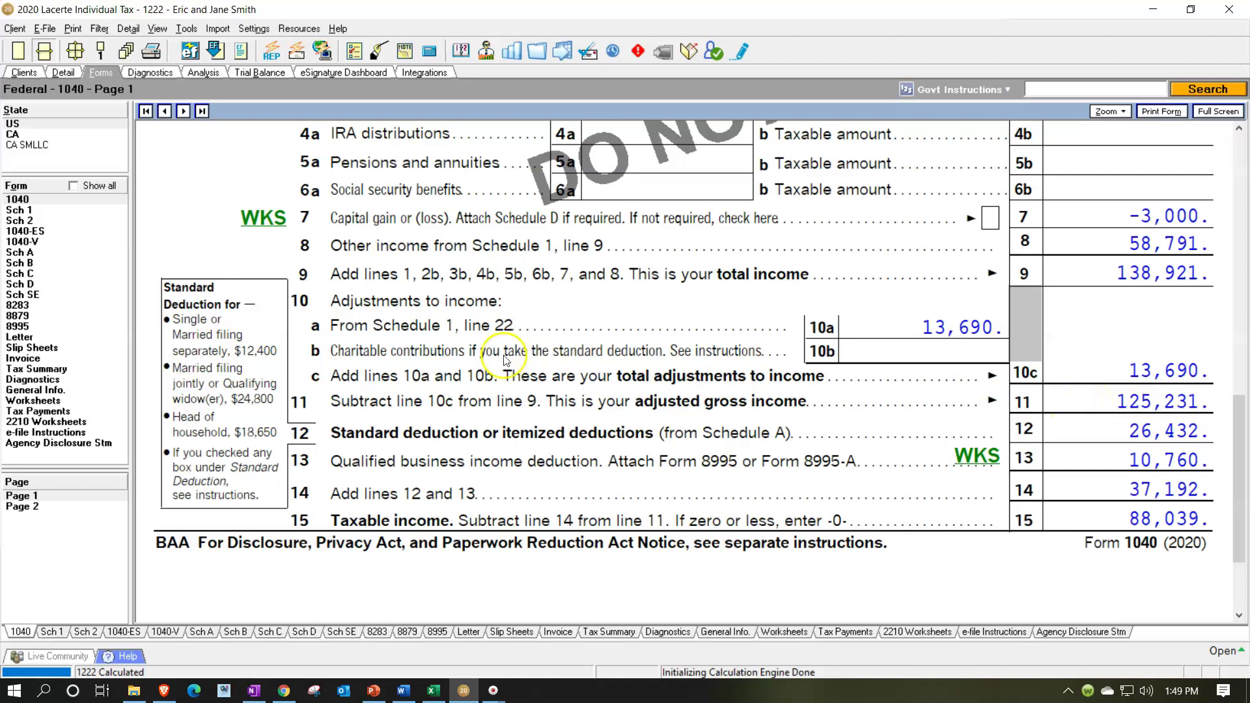
left_click(32, 272)
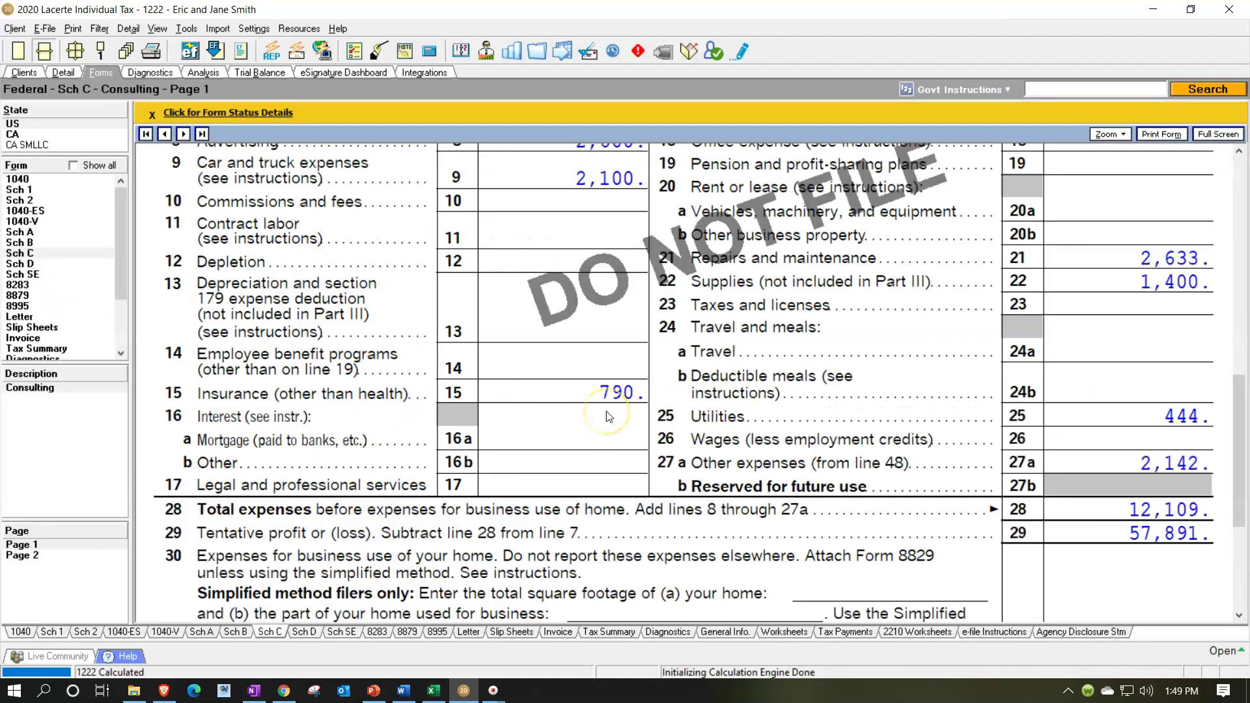
scroll(607, 412, "up", 3)
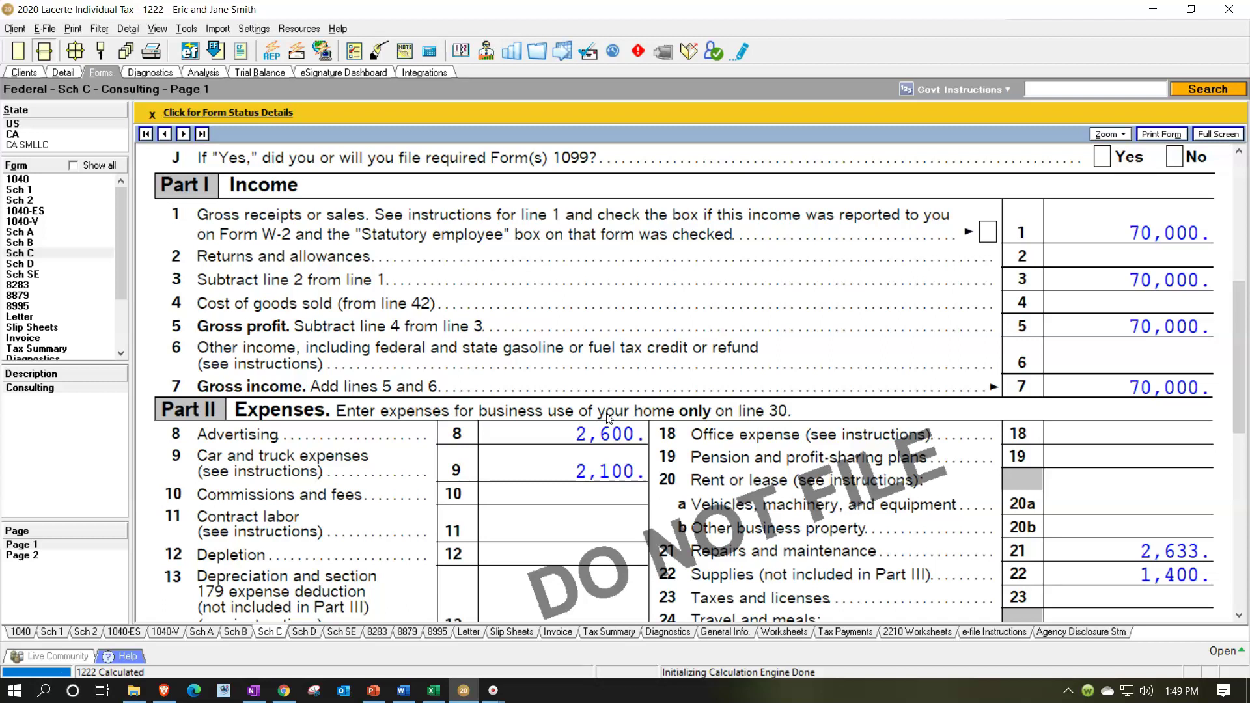
Switch to the Excel tax worksheet and check the net income formula in B17 on the Sch. C sheet.
left_click(433, 691)
left_click(427, 505)
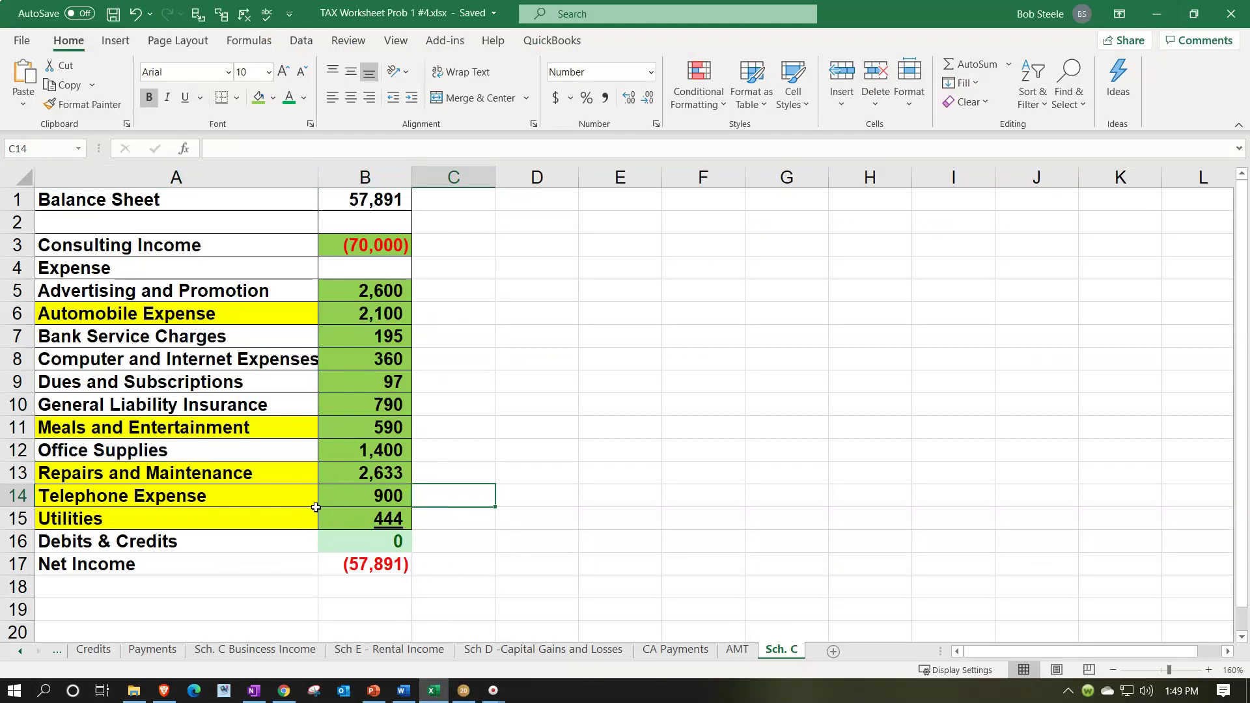
left_click(378, 565)
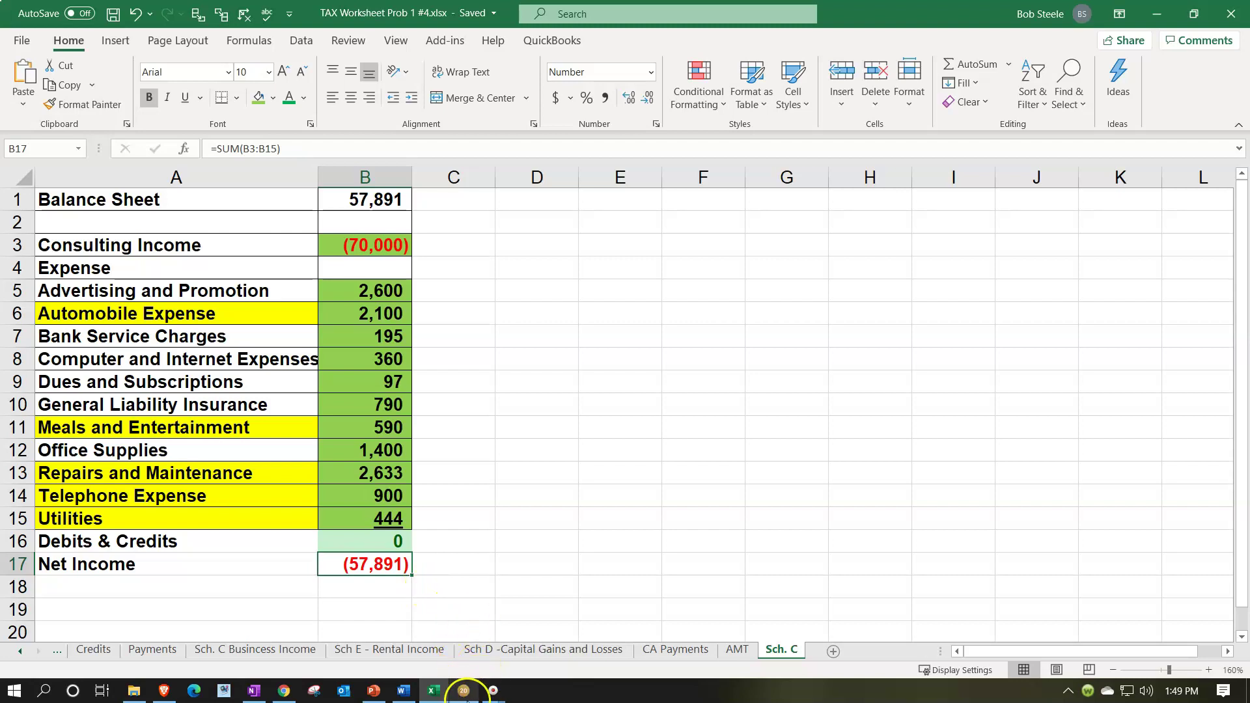
Switch back to Lacerte and review the Schedule C expense lines, including other expenses, total expenses and tentative profit.
left_click(464, 692)
scroll(934, 527, "down", 5)
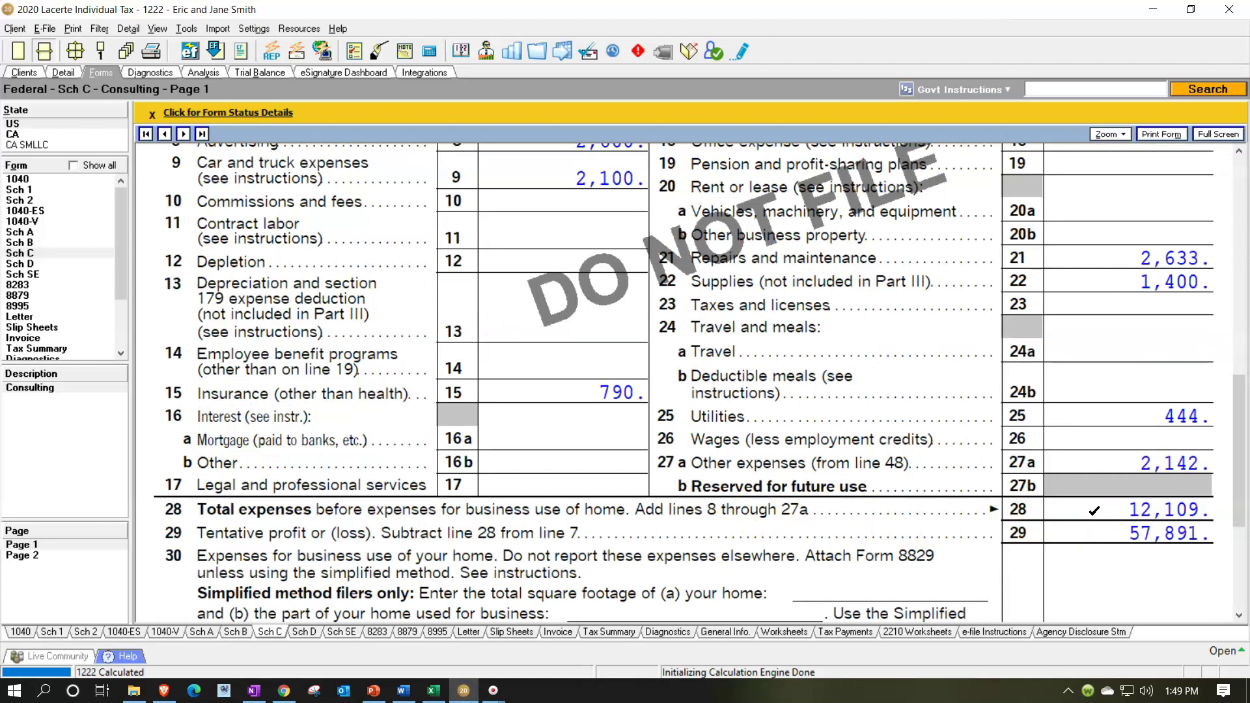
left_click(989, 470)
left_click(995, 475)
left_click(938, 454)
scroll(938, 454, "up", 3)
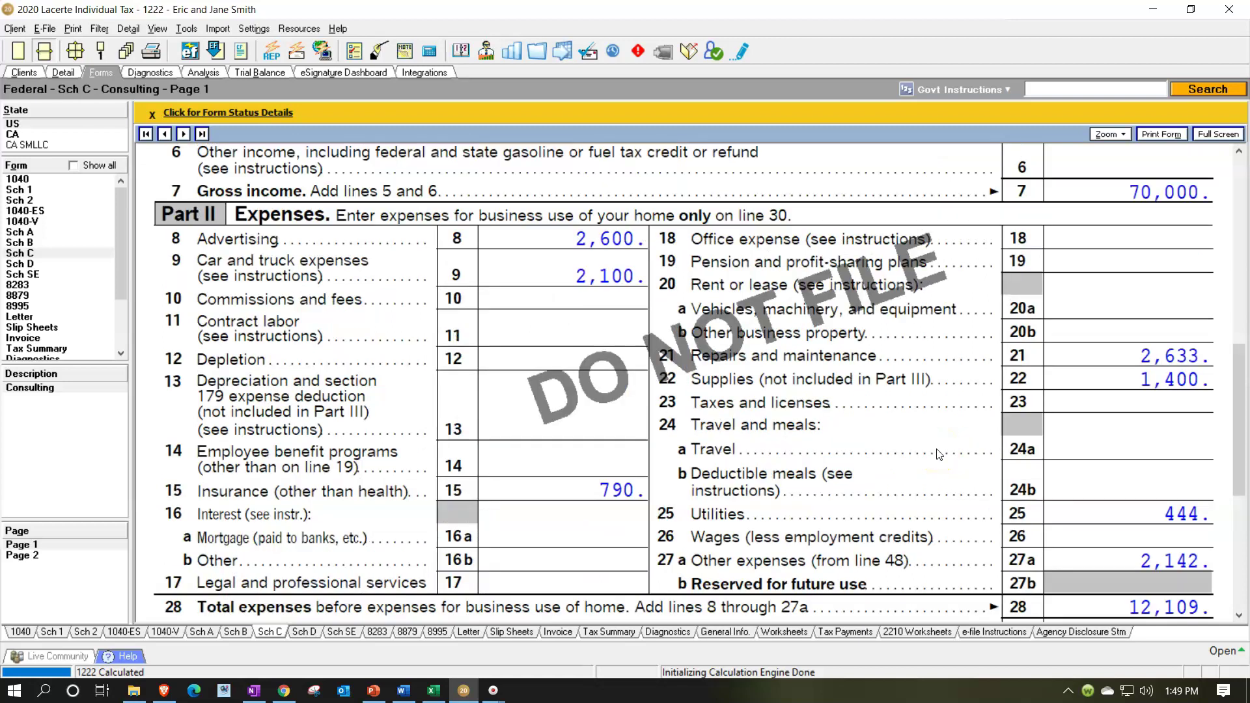
Compare the Lacerte Schedule C expenses with the Excel Sch. C worksheet, checking meals and entertainment and dues and subscriptions.
left_click(435, 692)
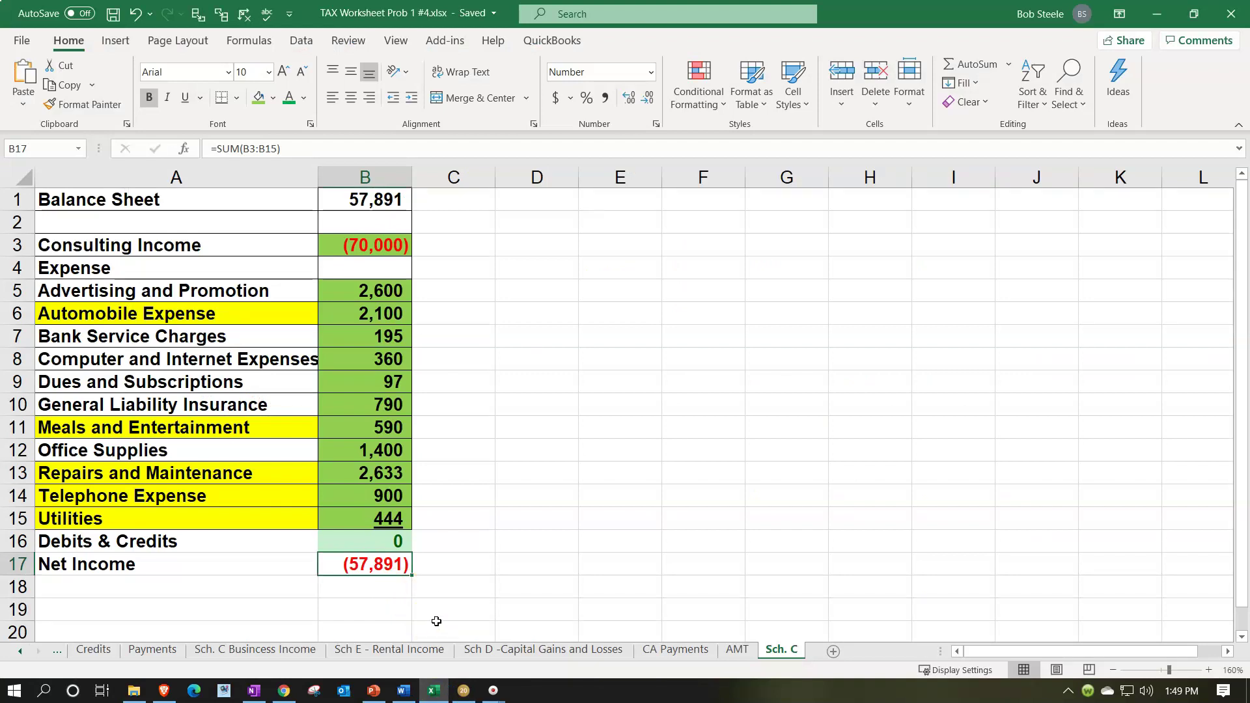
left_click(465, 691)
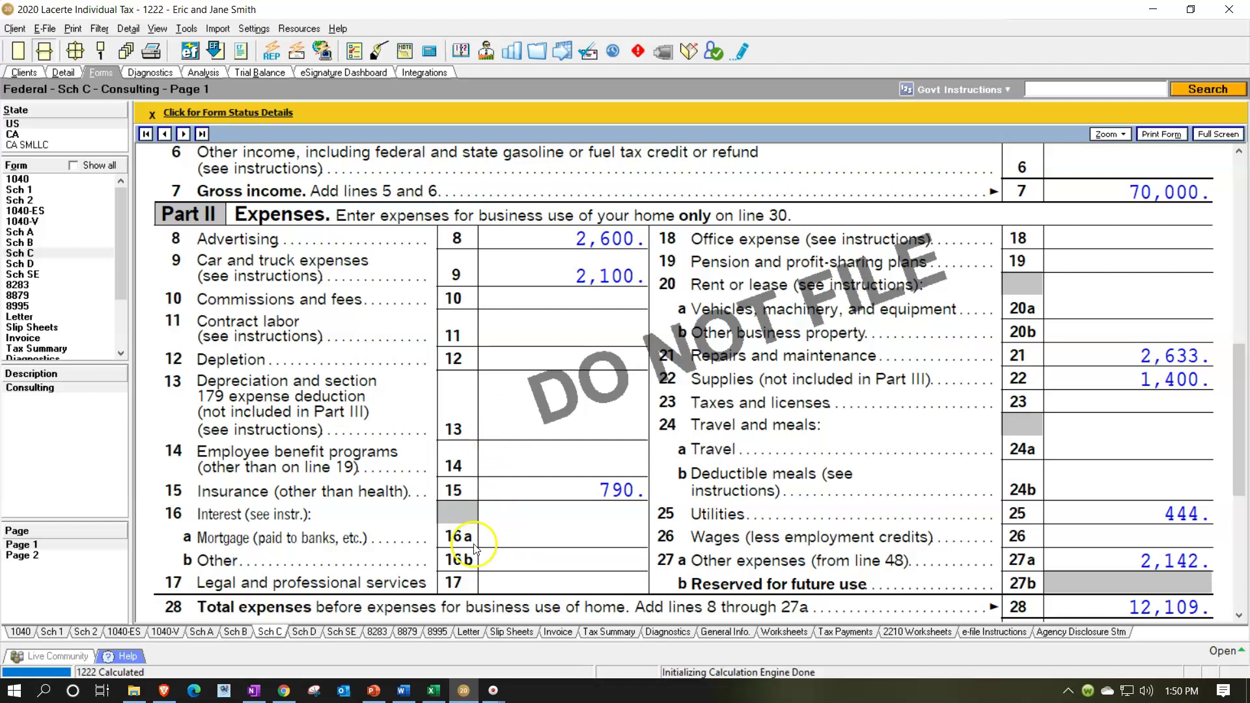
left_click(434, 692)
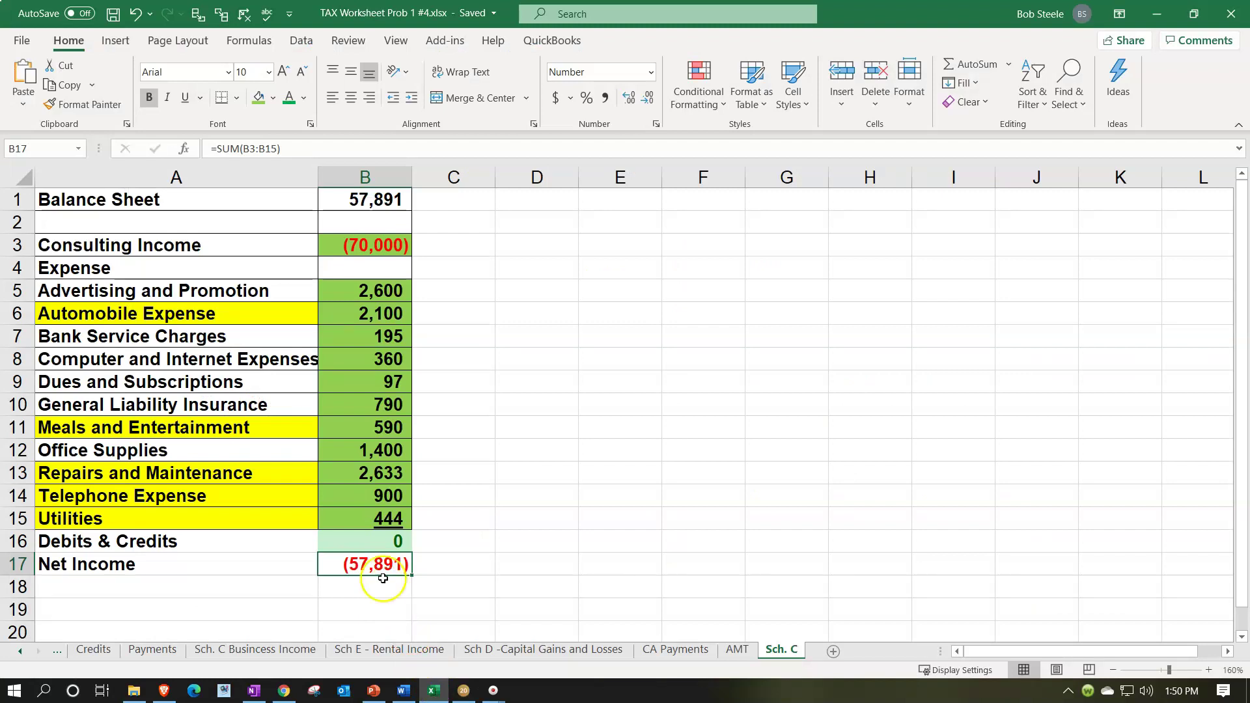
left_click(234, 427)
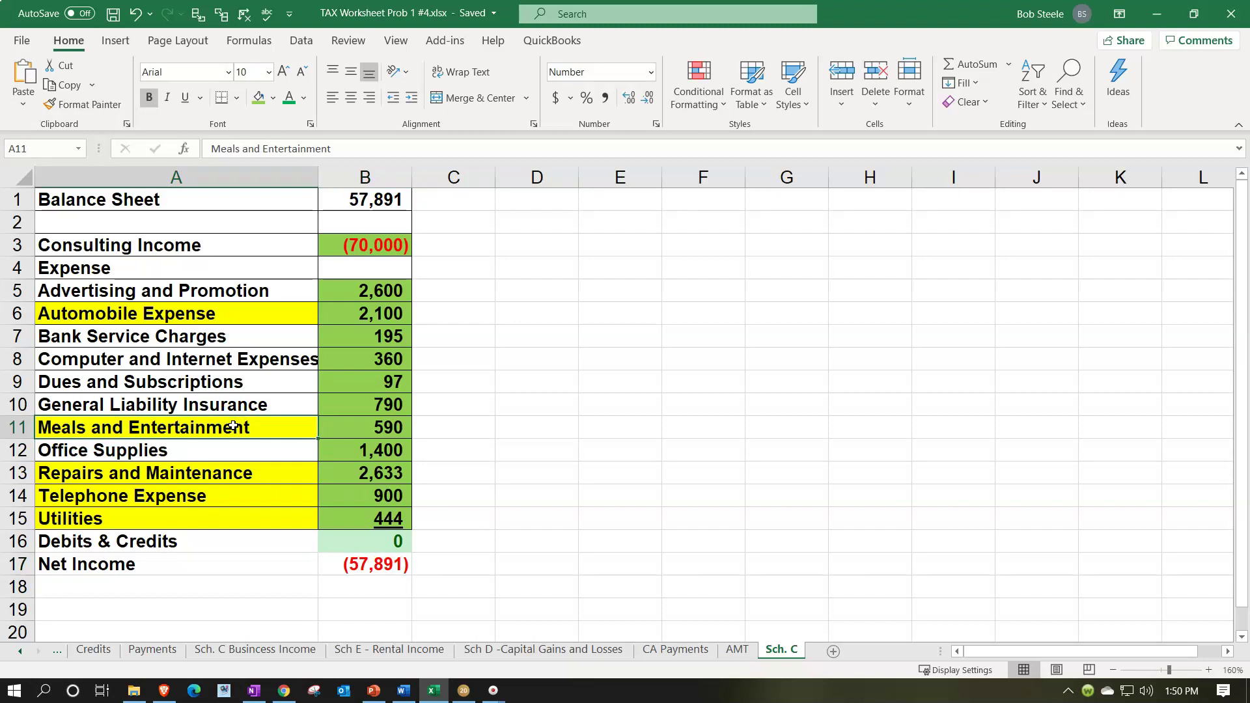
left_click(205, 378)
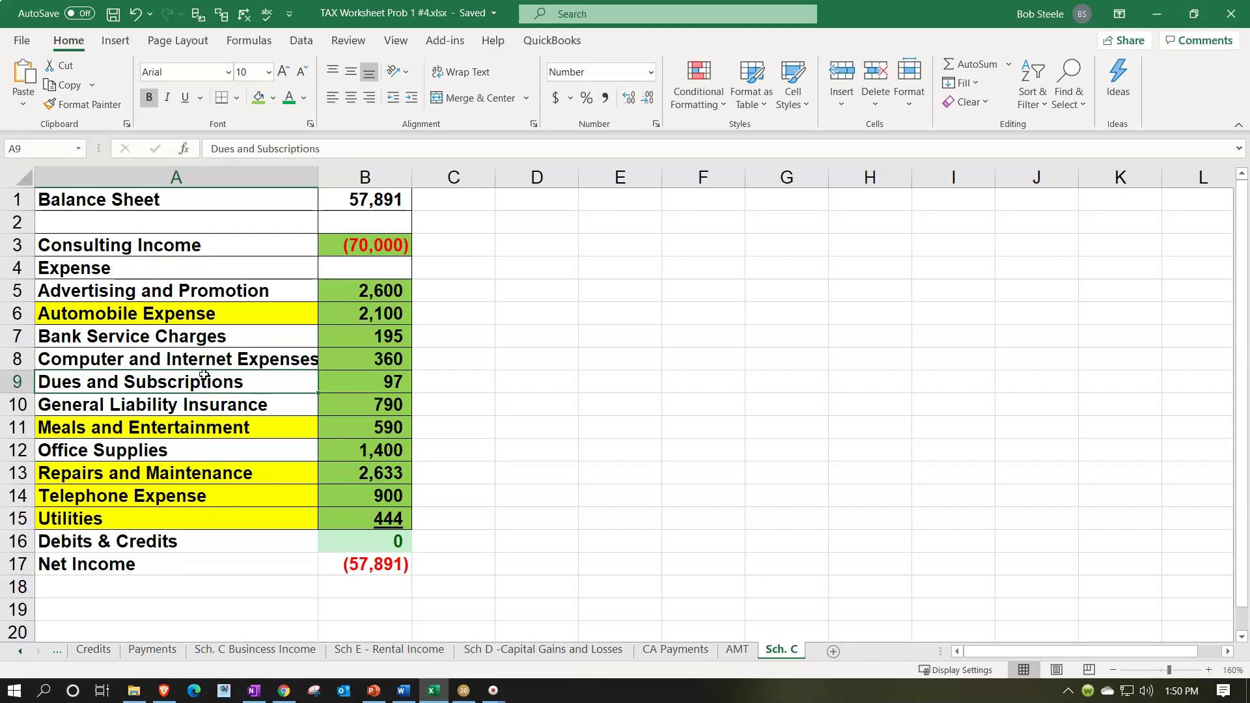
left_click(234, 582)
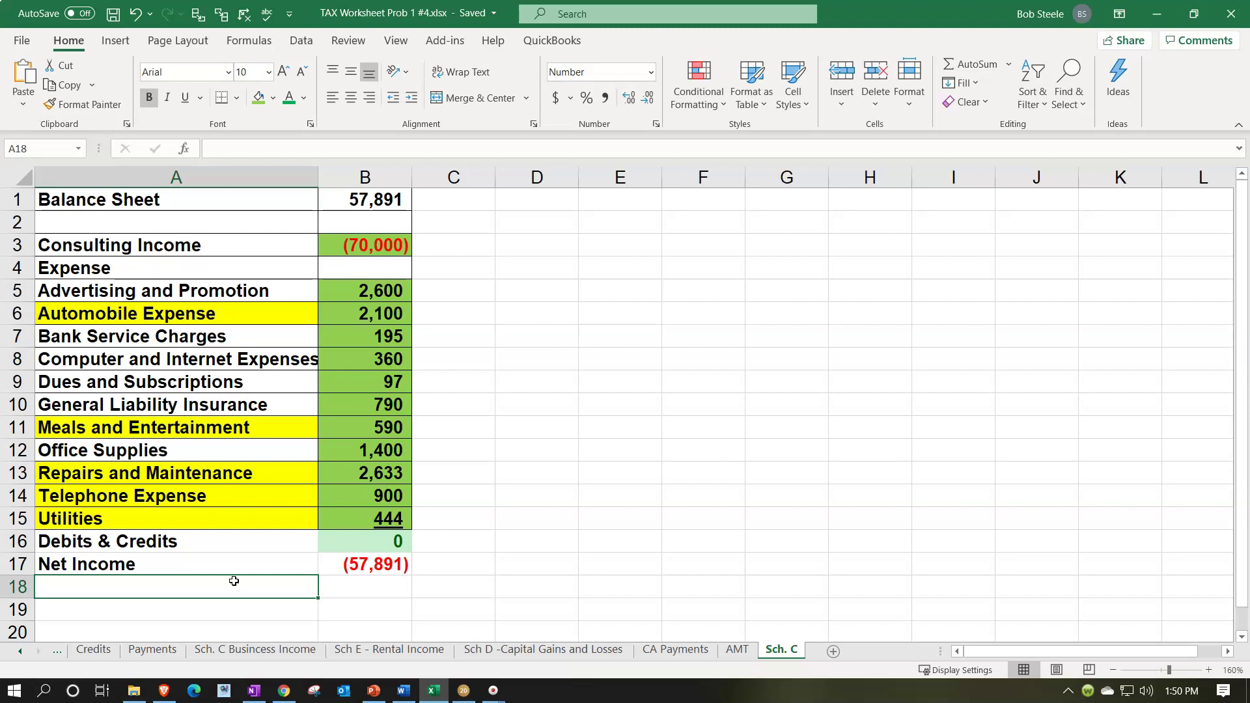
left_click(245, 581)
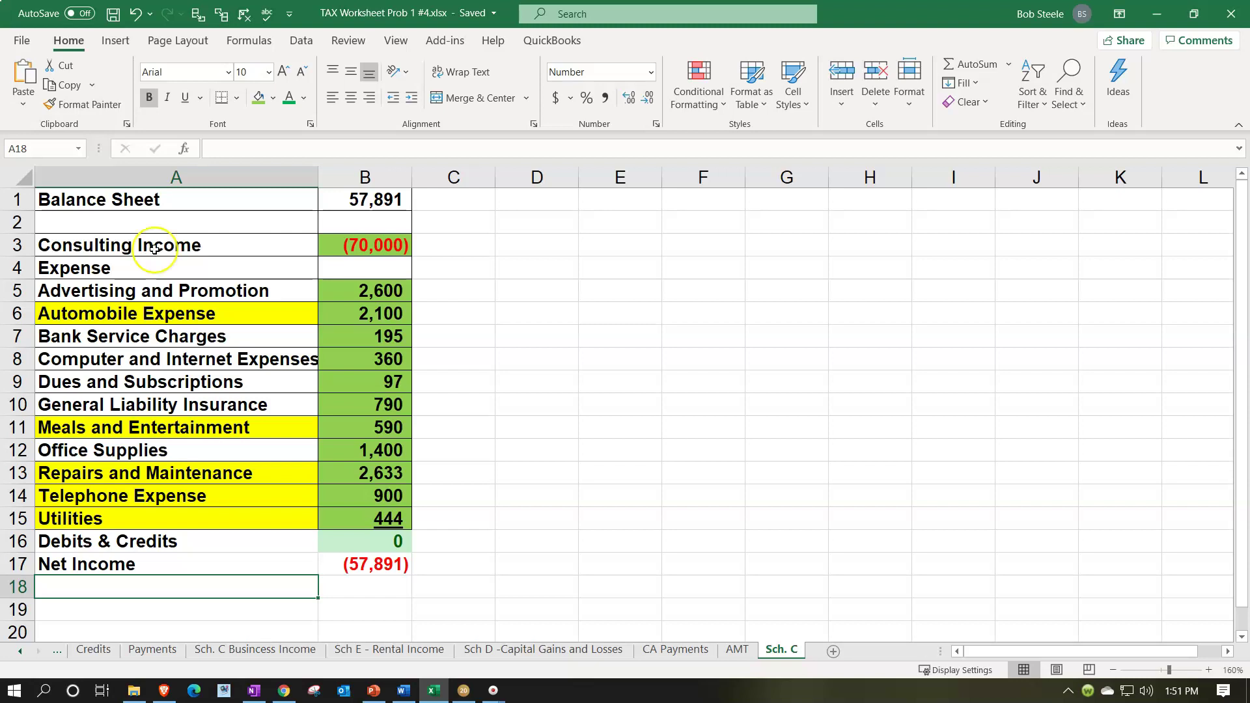
Insert five blank columns before the Balance Sheet column on the Sch. C sheet.
left_click(117, 174)
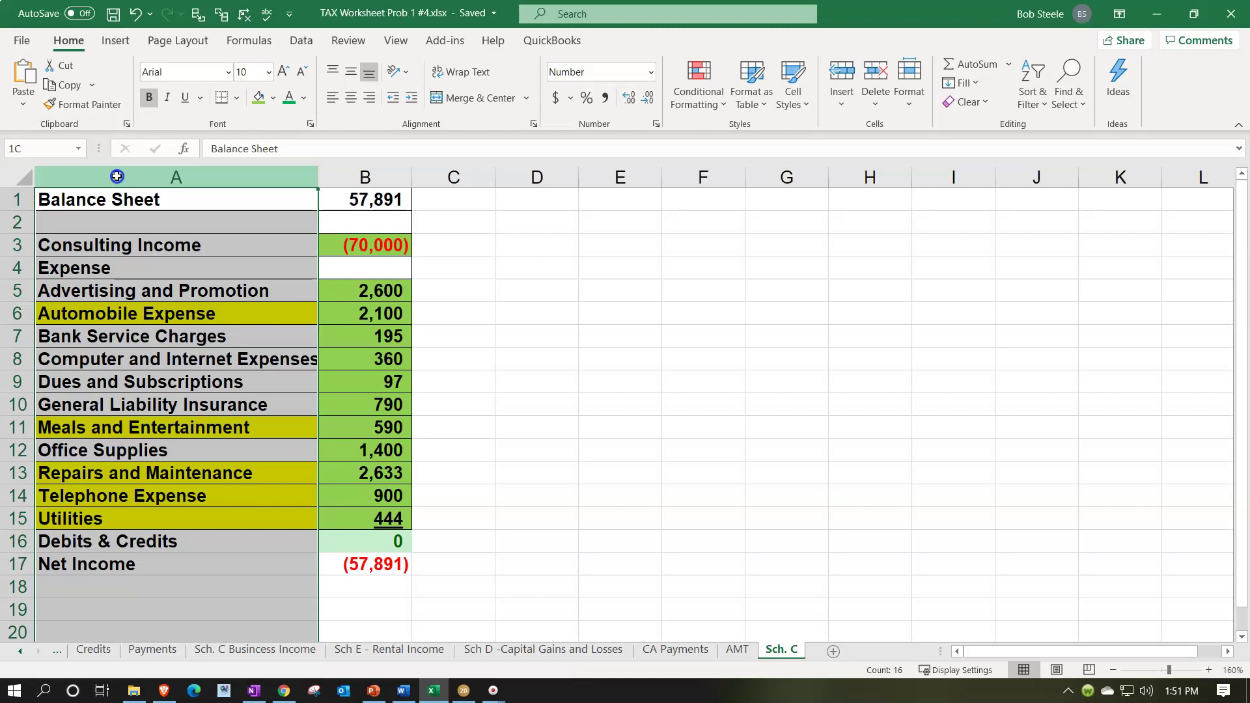
left_click_drag(116, 176, 586, 184)
right_click(582, 306)
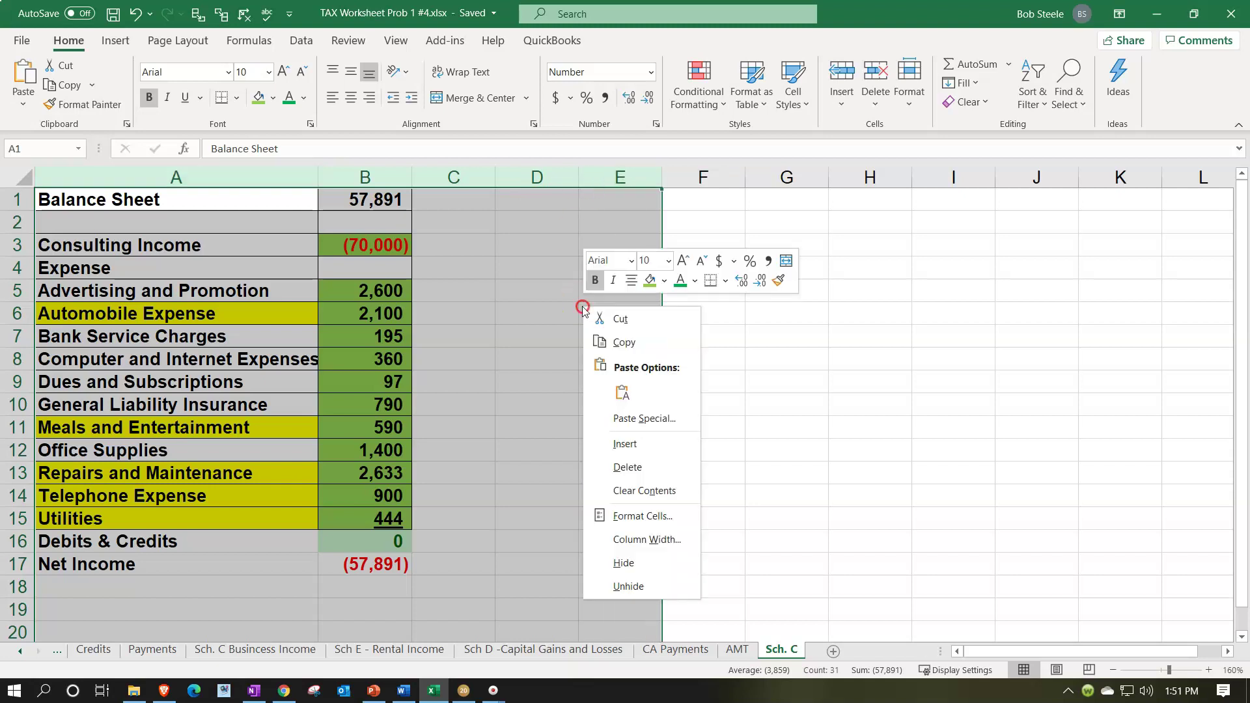
left_click(632, 443)
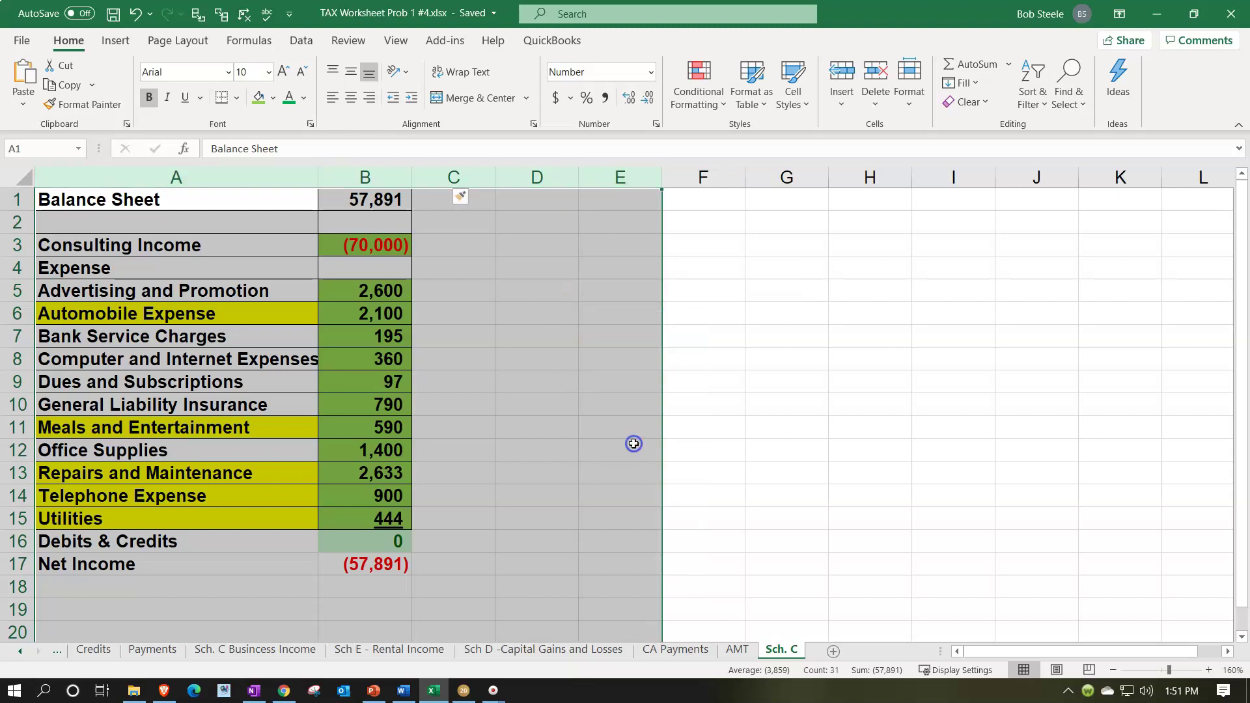
left_click(126, 365)
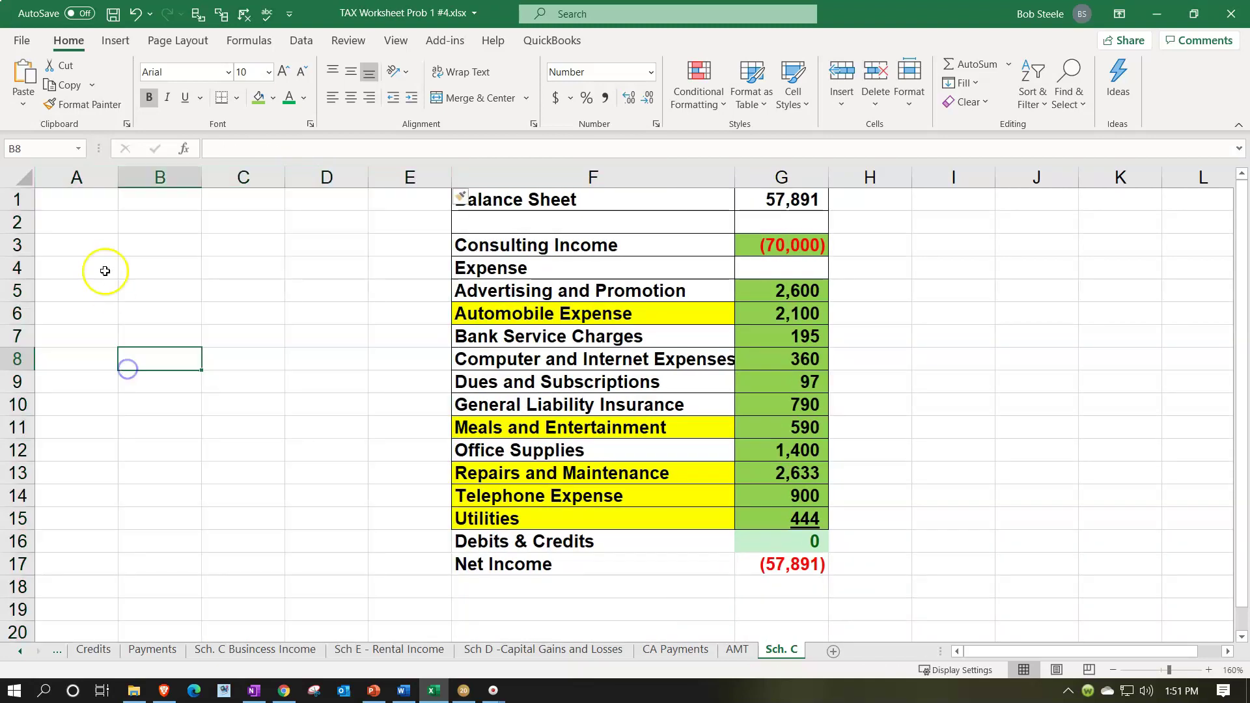
Enter the headings Accounts in A1, Debit in B1 and Credit in C1.
left_click(77, 216)
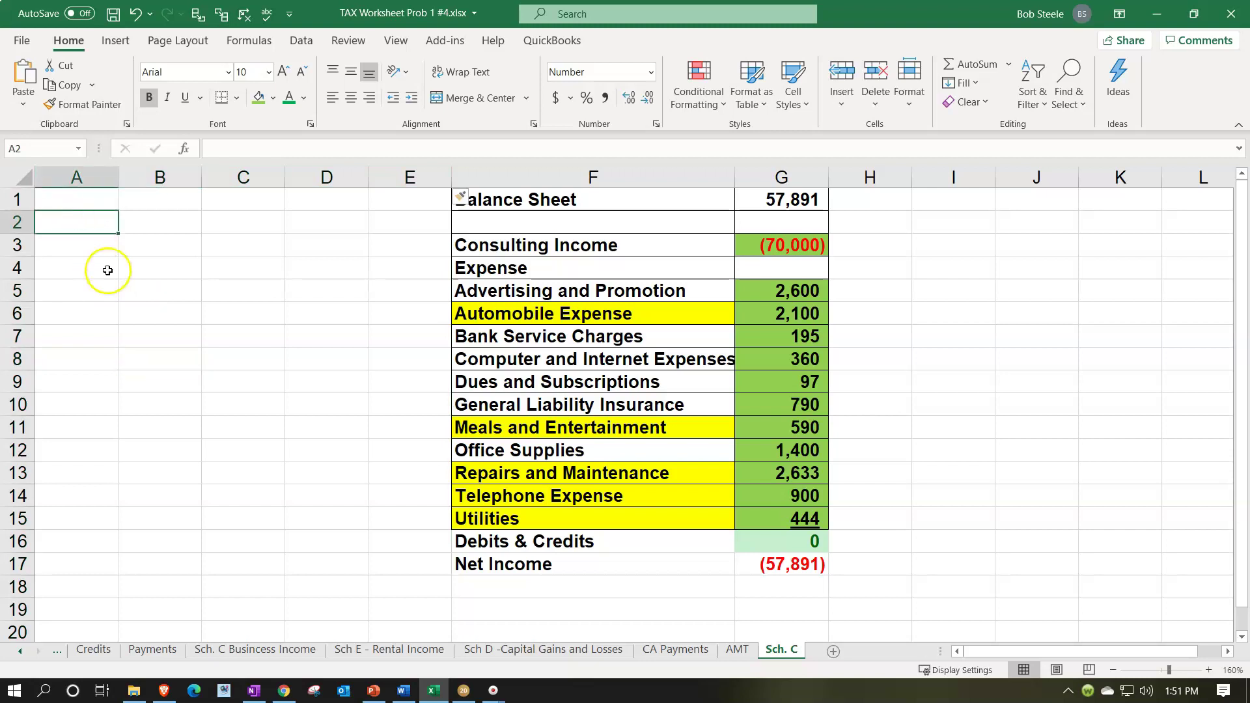
left_click(79, 205)
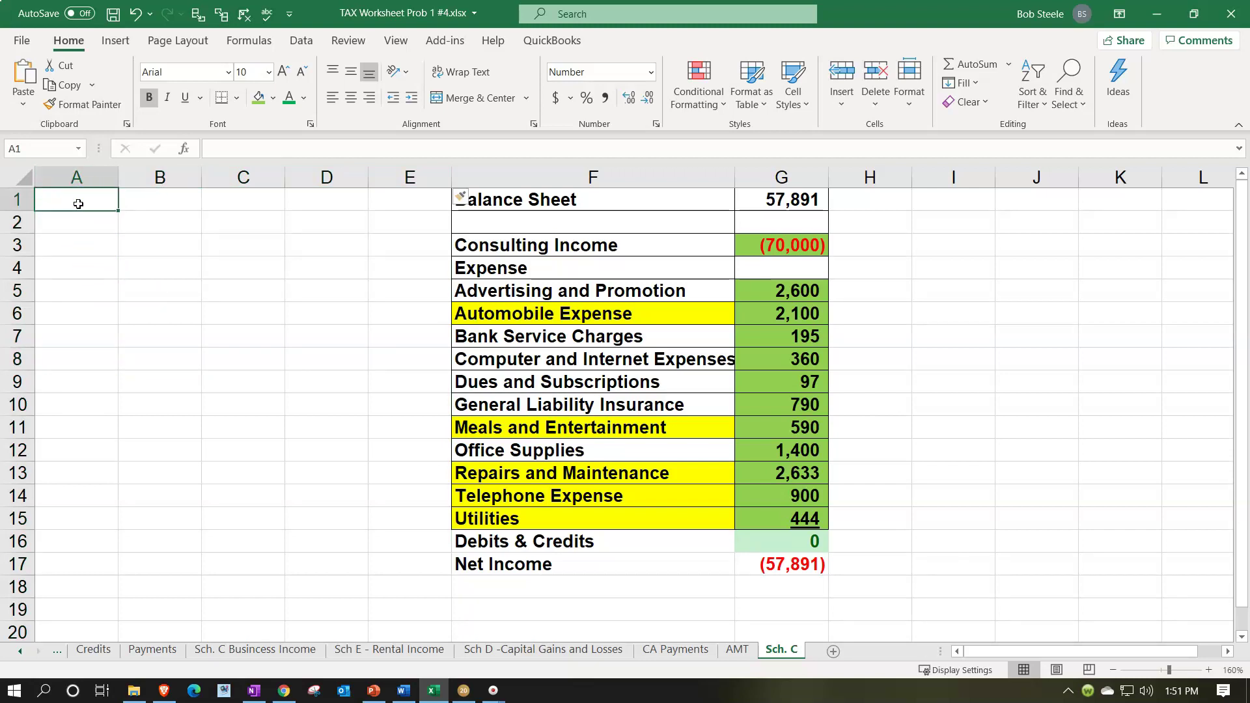
left_click(165, 201)
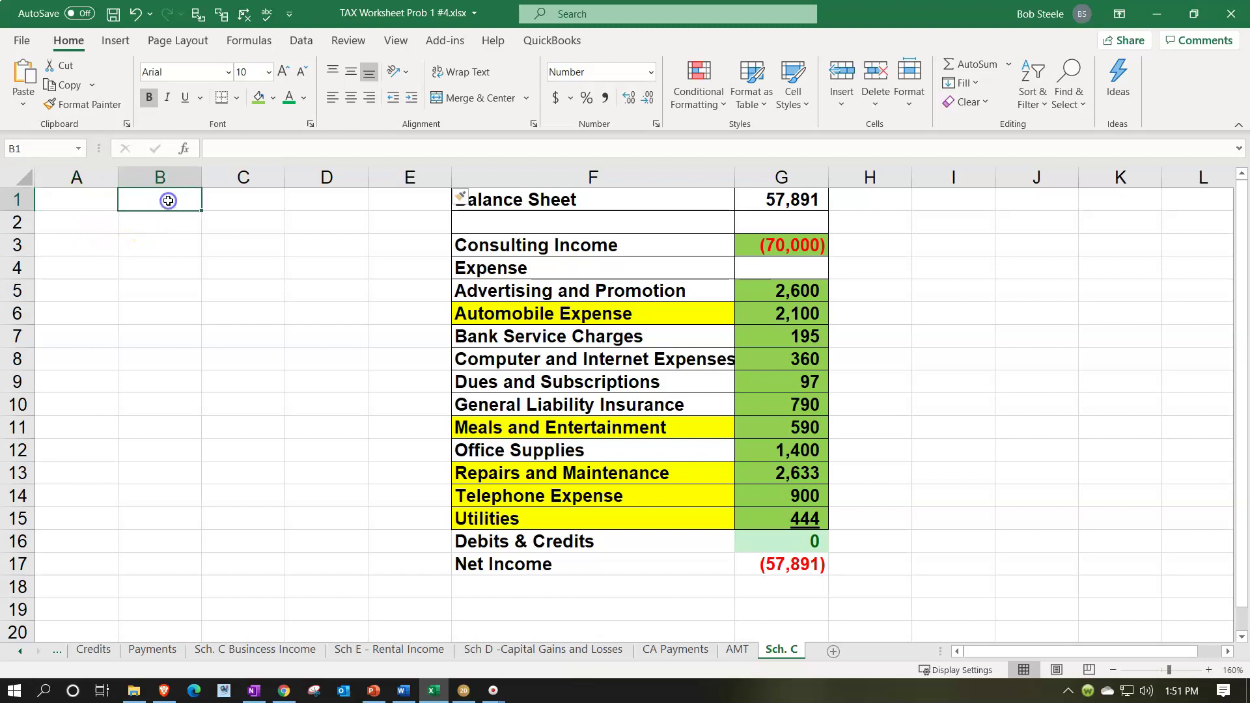
type("Debit")
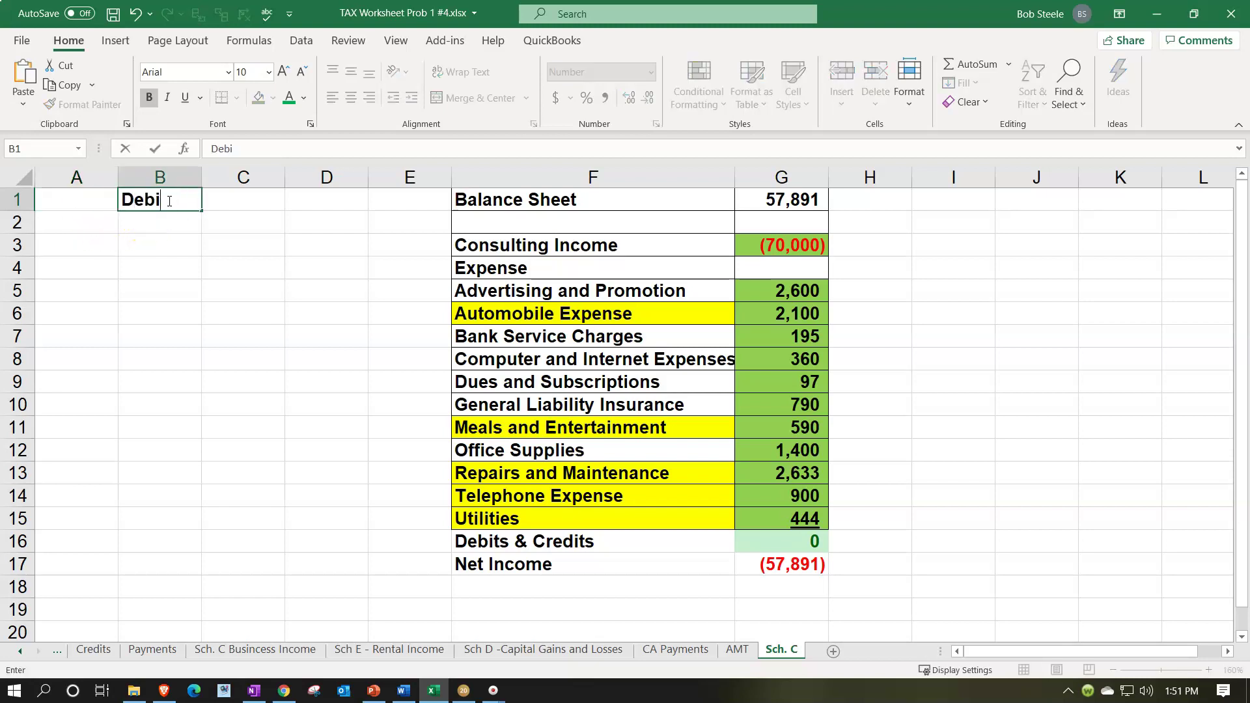
key("Tab")
type("Credit")
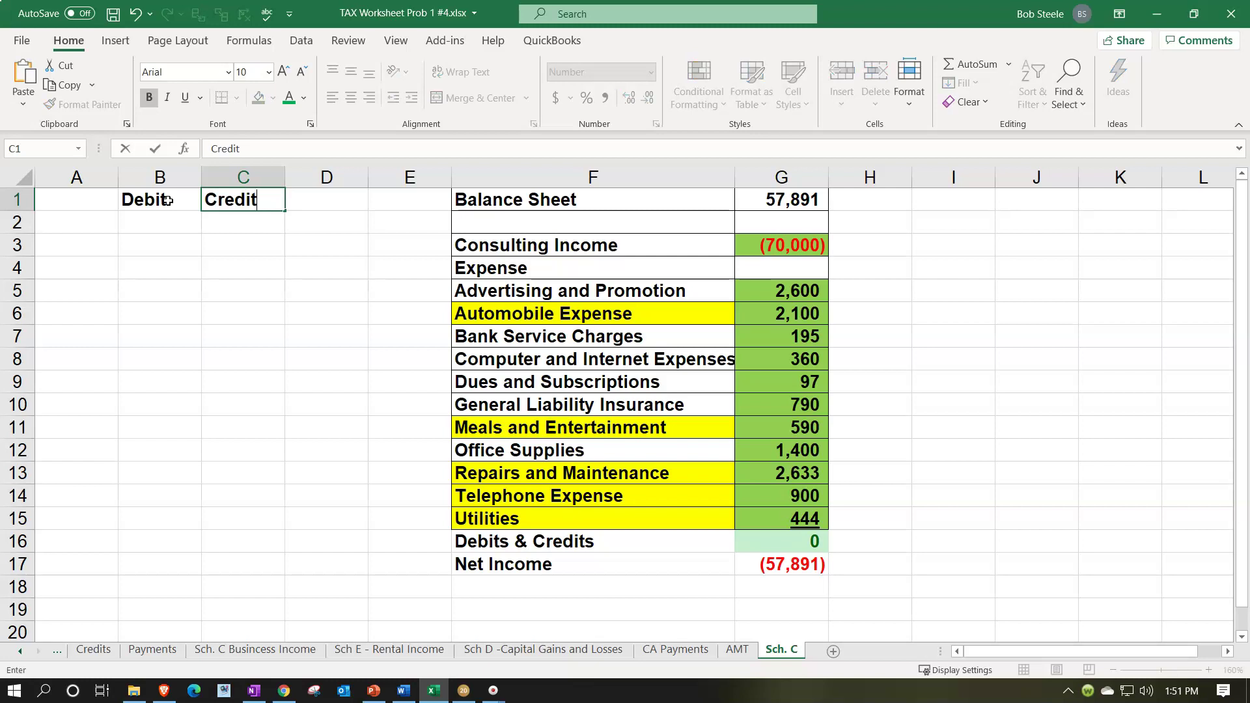
key("shift+Tab")
key("shift+Tab")
type("ccounts")
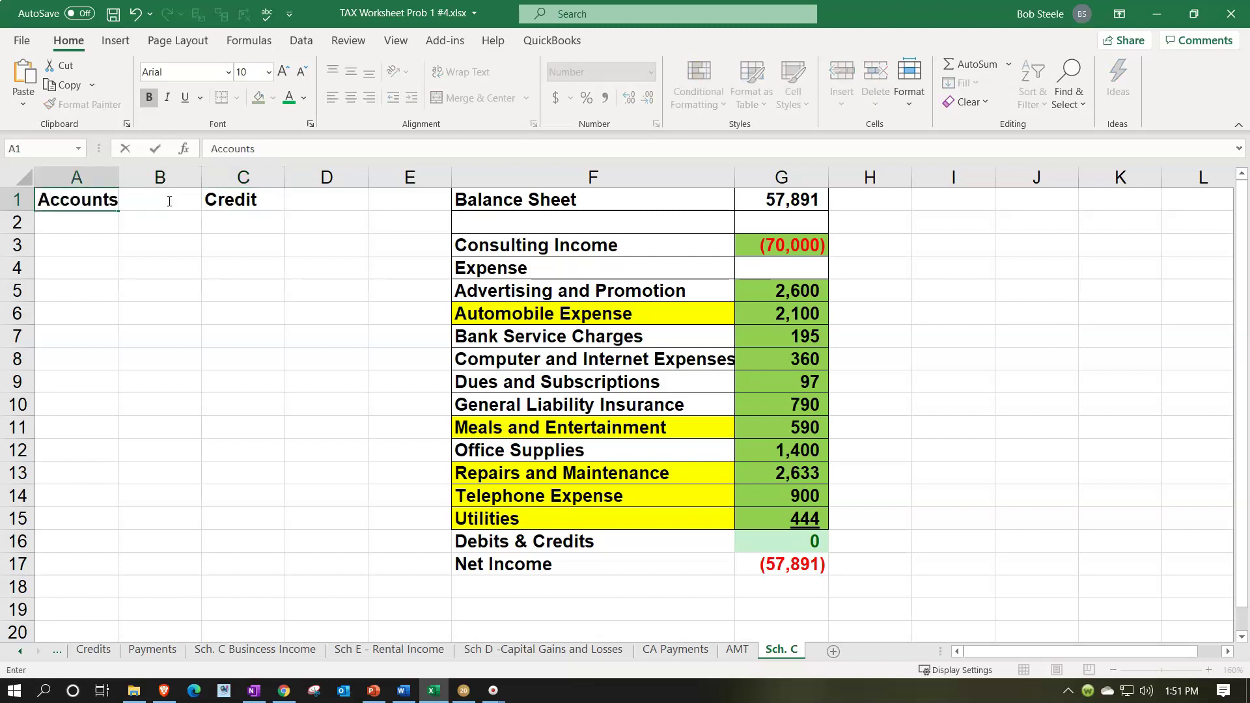
key("Return")
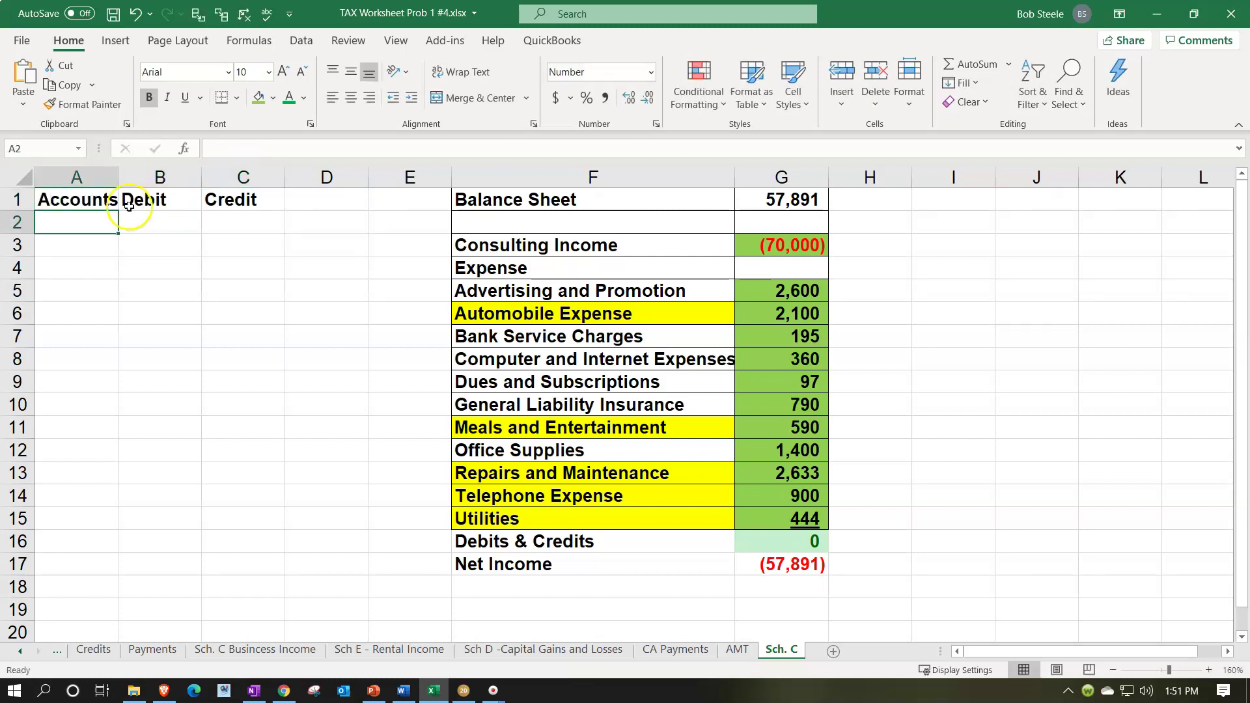
Widen column A to fit the Accounts heading with room to spare, and center the Debit and Credit headings.
left_click_drag(119, 175, 296, 199)
left_click(352, 99)
left_click(233, 355)
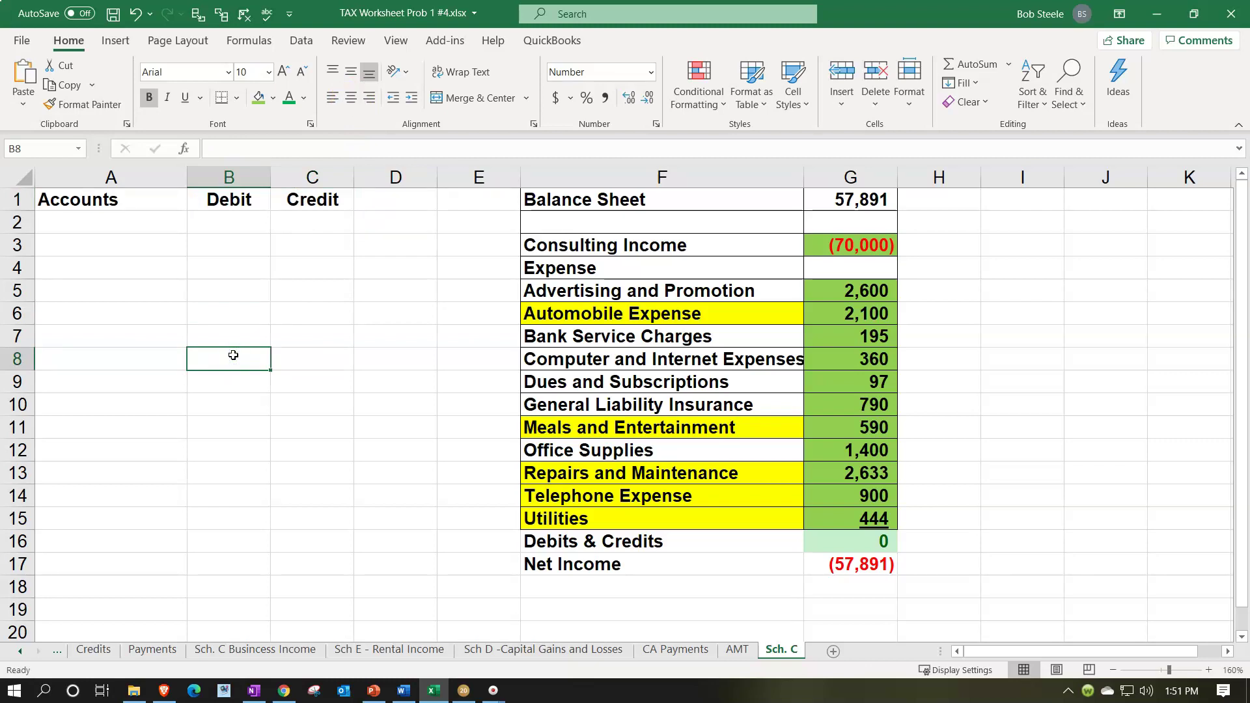
Examine the consulting income value in G3 and the net income formula in G17.
left_click(827, 246)
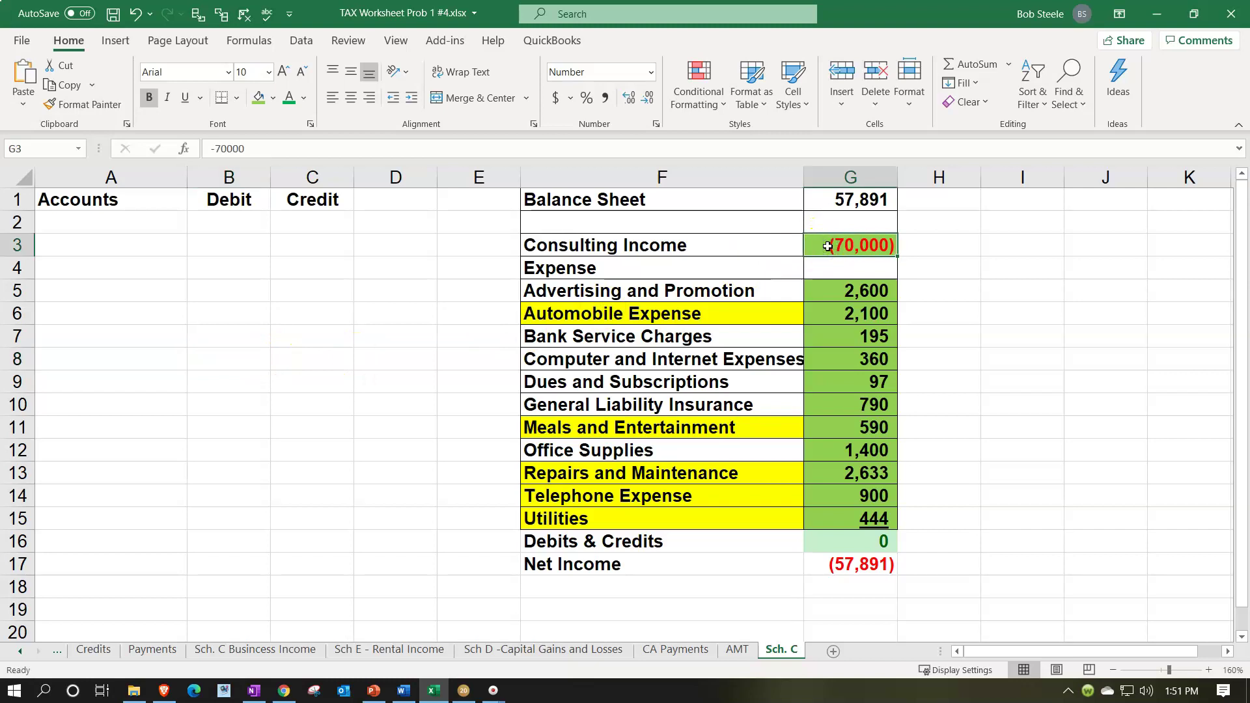
double_click(857, 563)
key("Return")
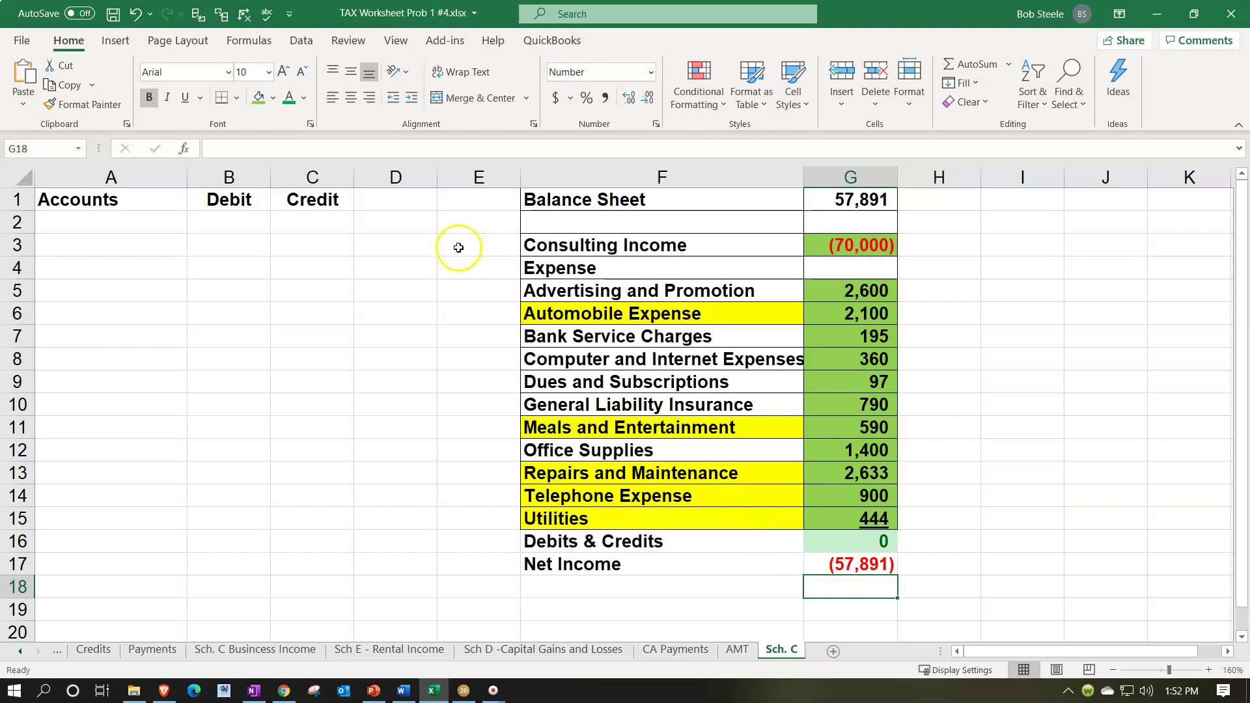
Delete blank column D between the Credit column and the worksheet figures.
left_click(395, 177)
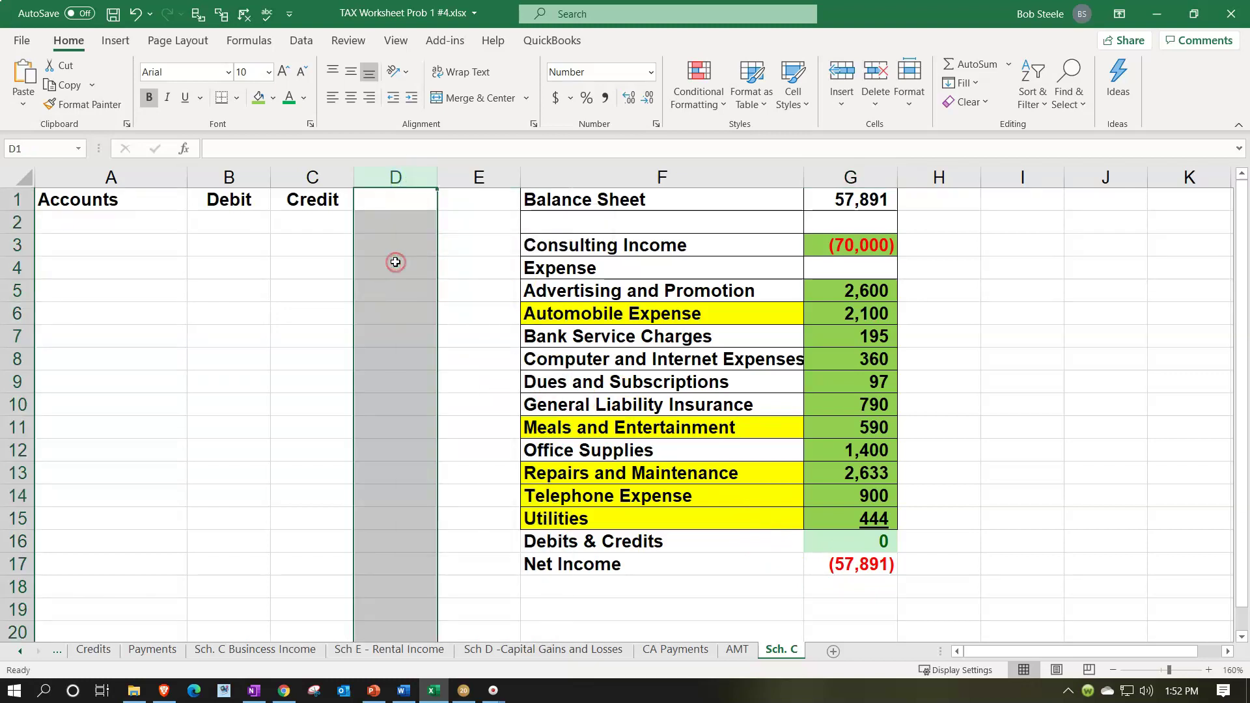
right_click(385, 272)
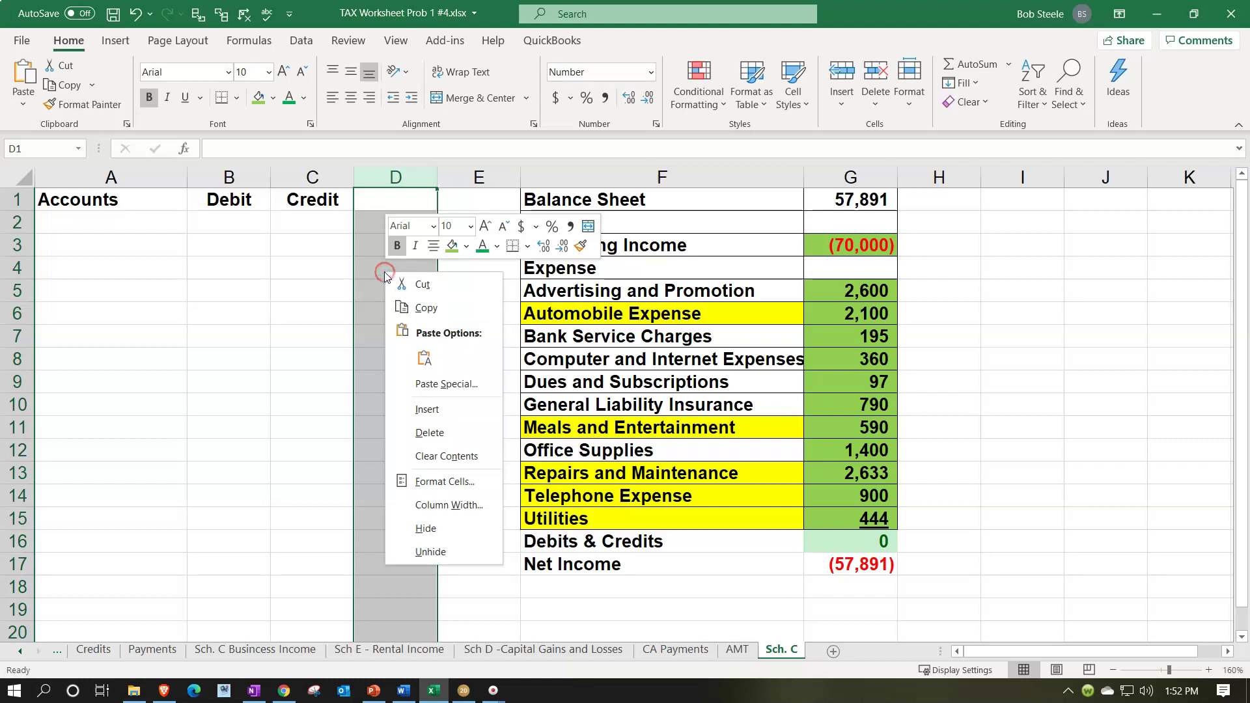
left_click(417, 433)
left_click(248, 329)
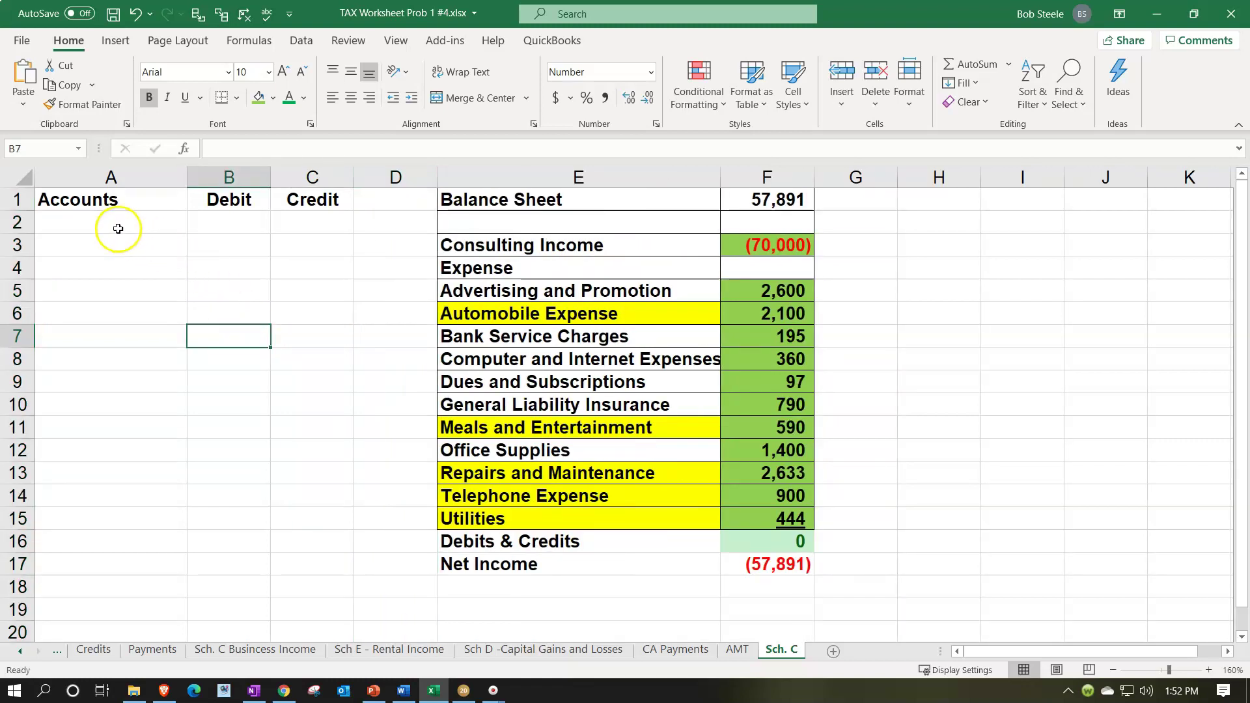
Fill the blank table cells A2:C17 with a light blue chosen from the standard color palette.
left_click_drag(111, 223, 313, 567)
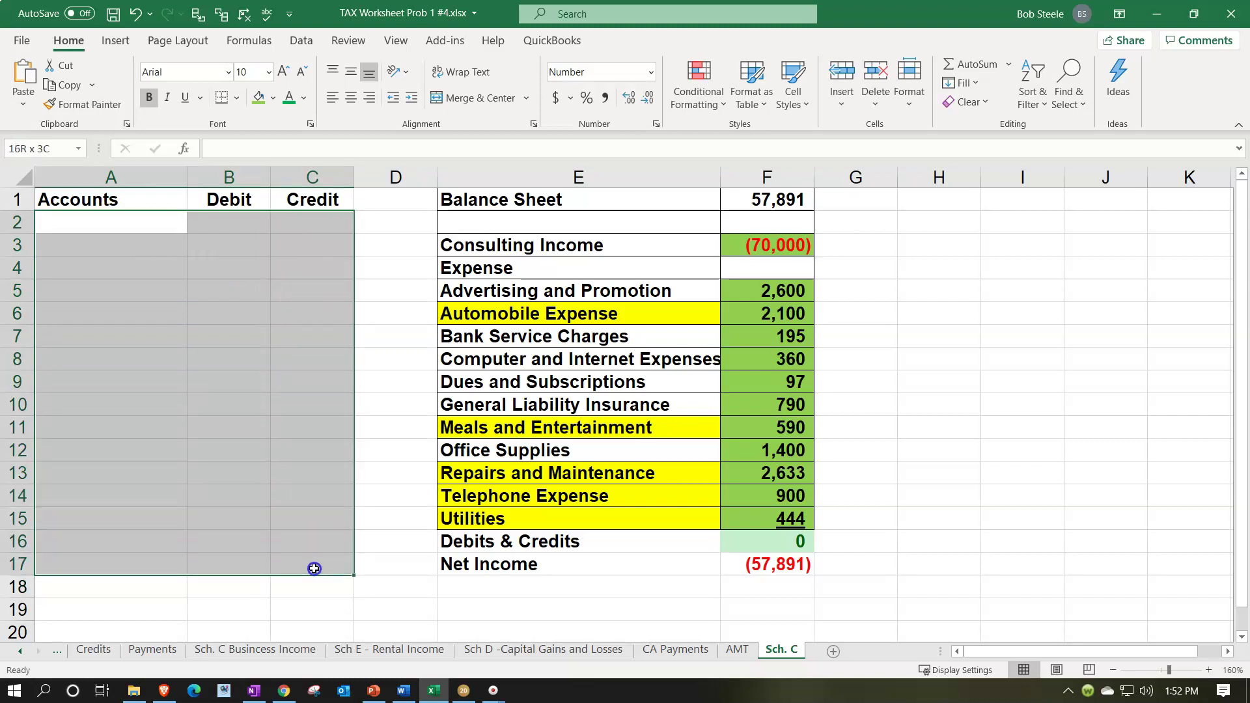
right_click(238, 369)
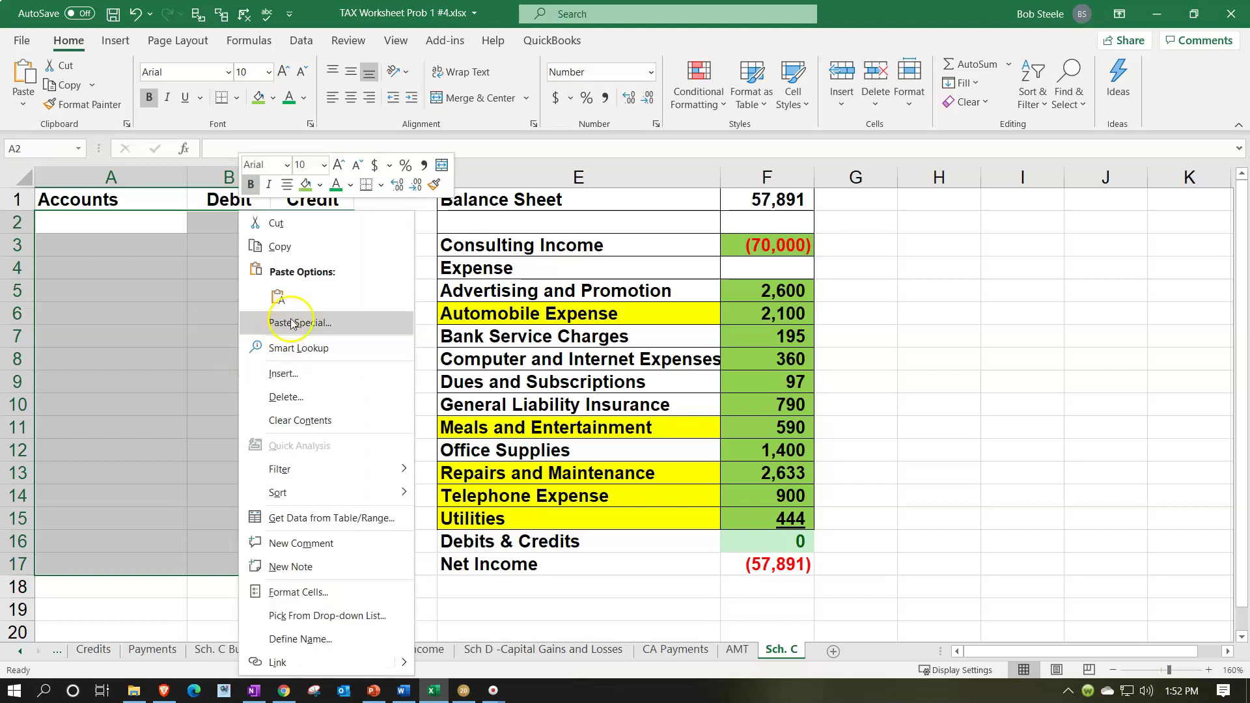
left_click(320, 185)
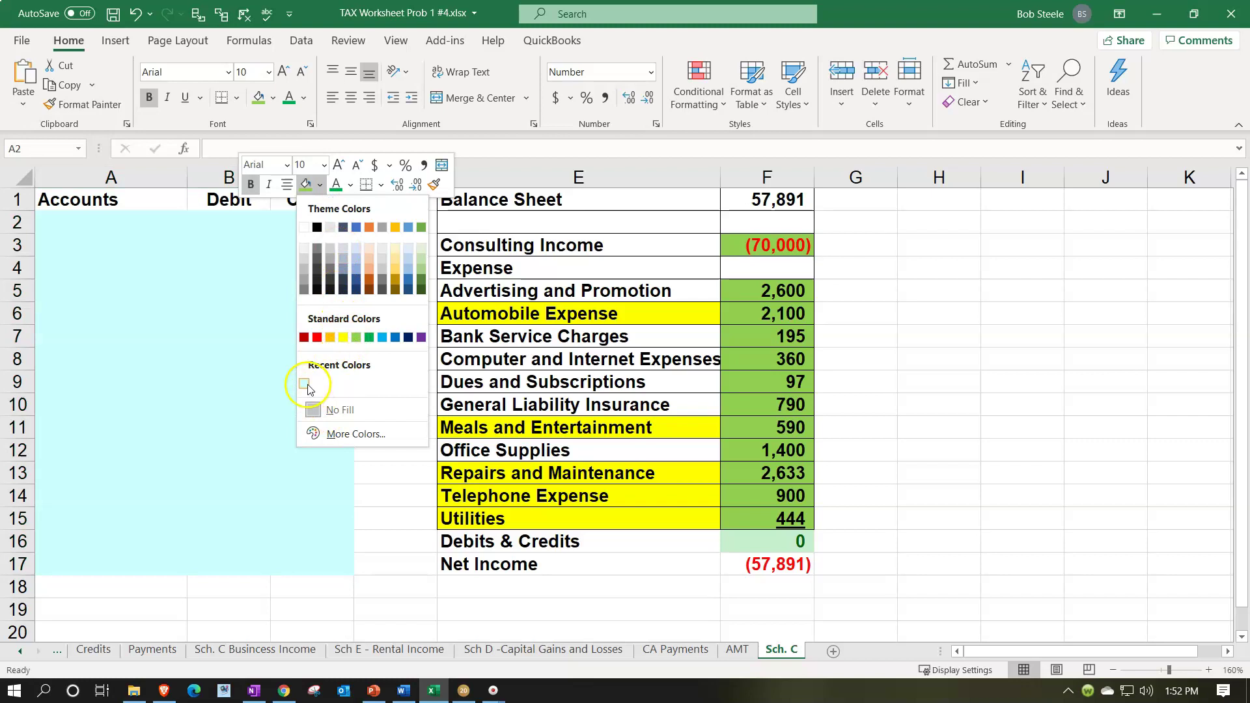
left_click(338, 435)
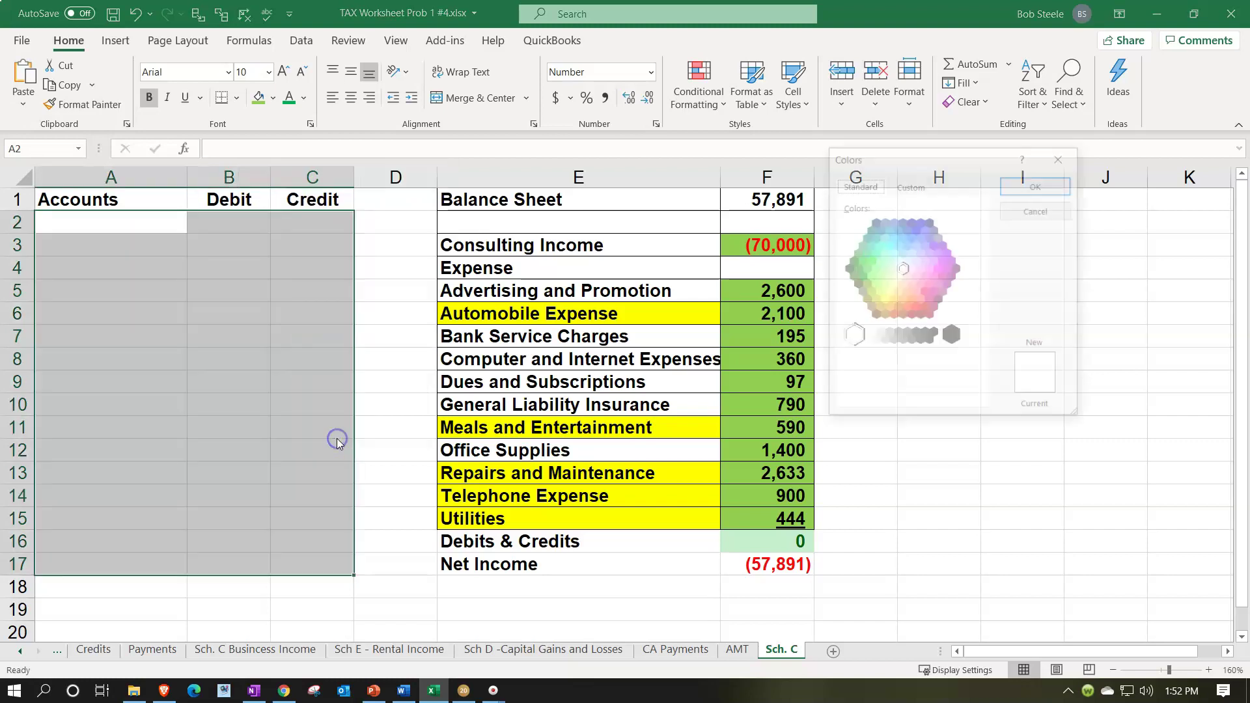
left_click_drag(924, 150, 534, 226)
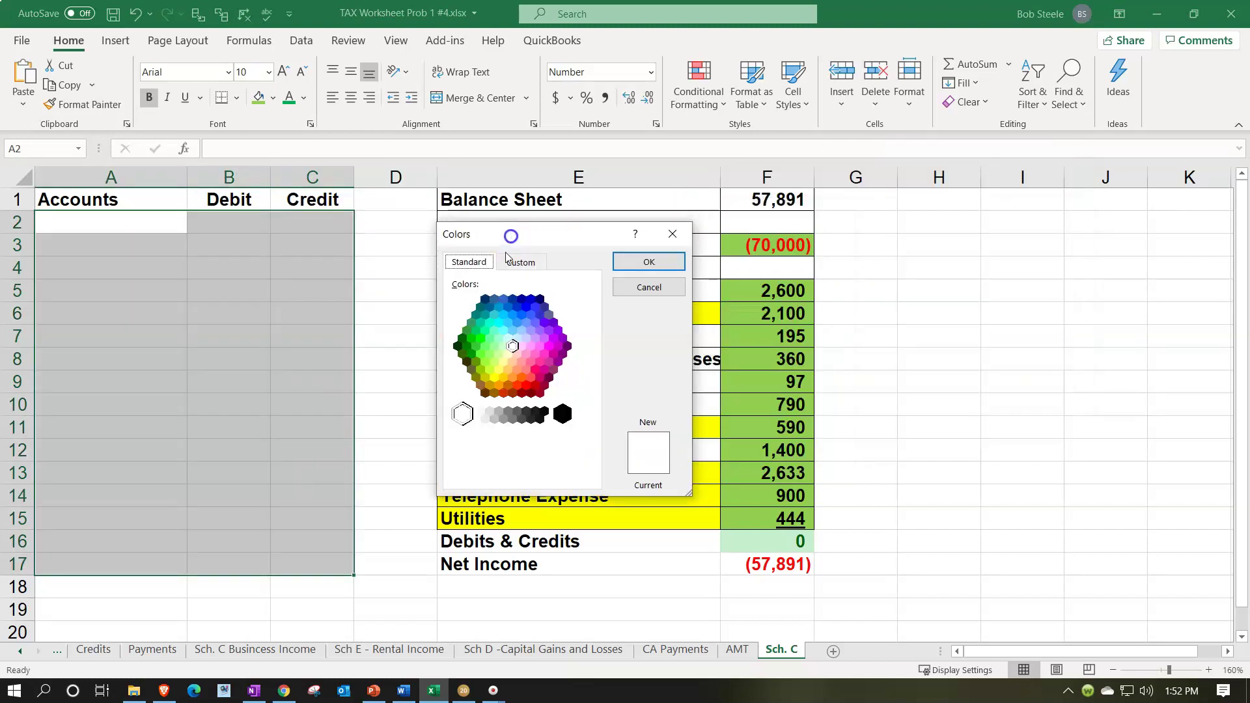
left_click(509, 338)
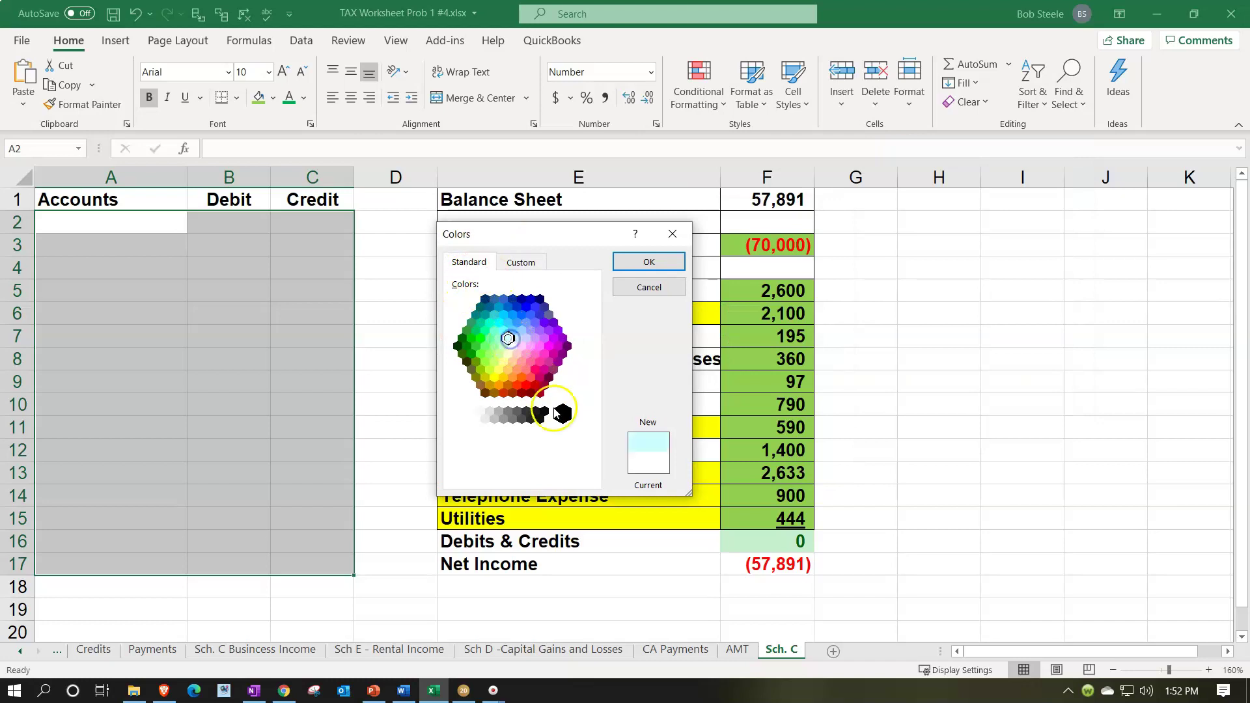
left_click(624, 269)
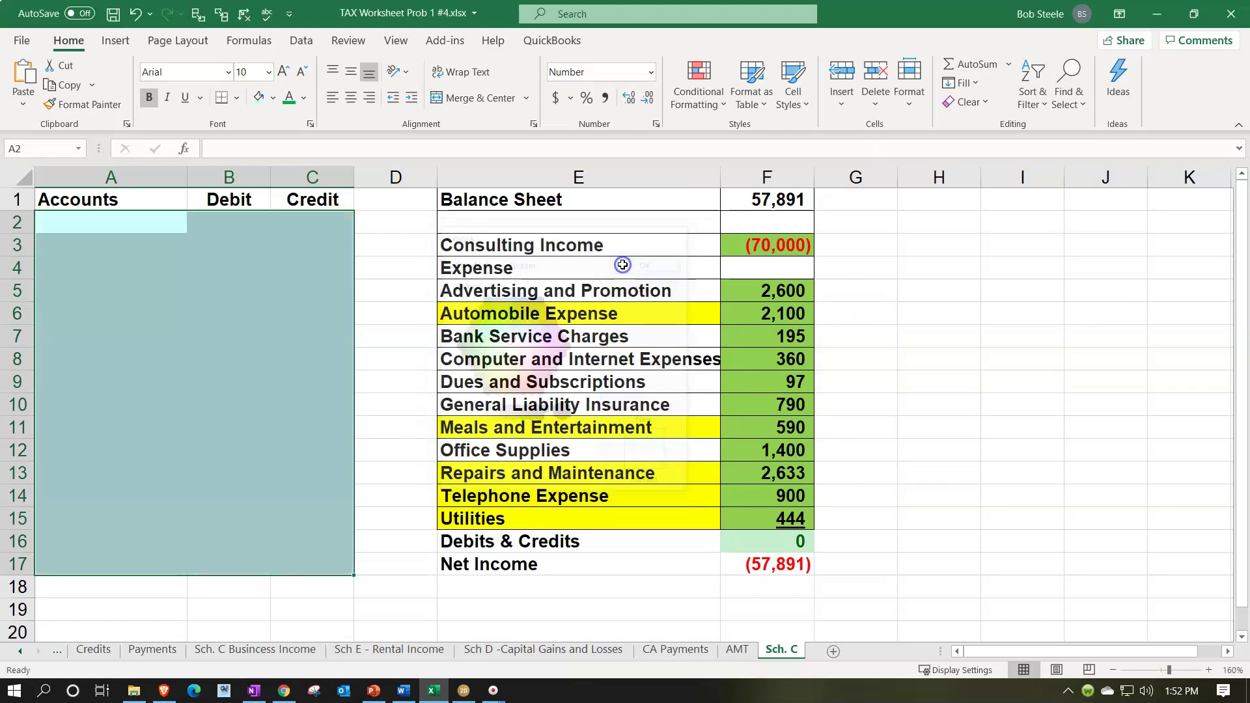
left_click(268, 317)
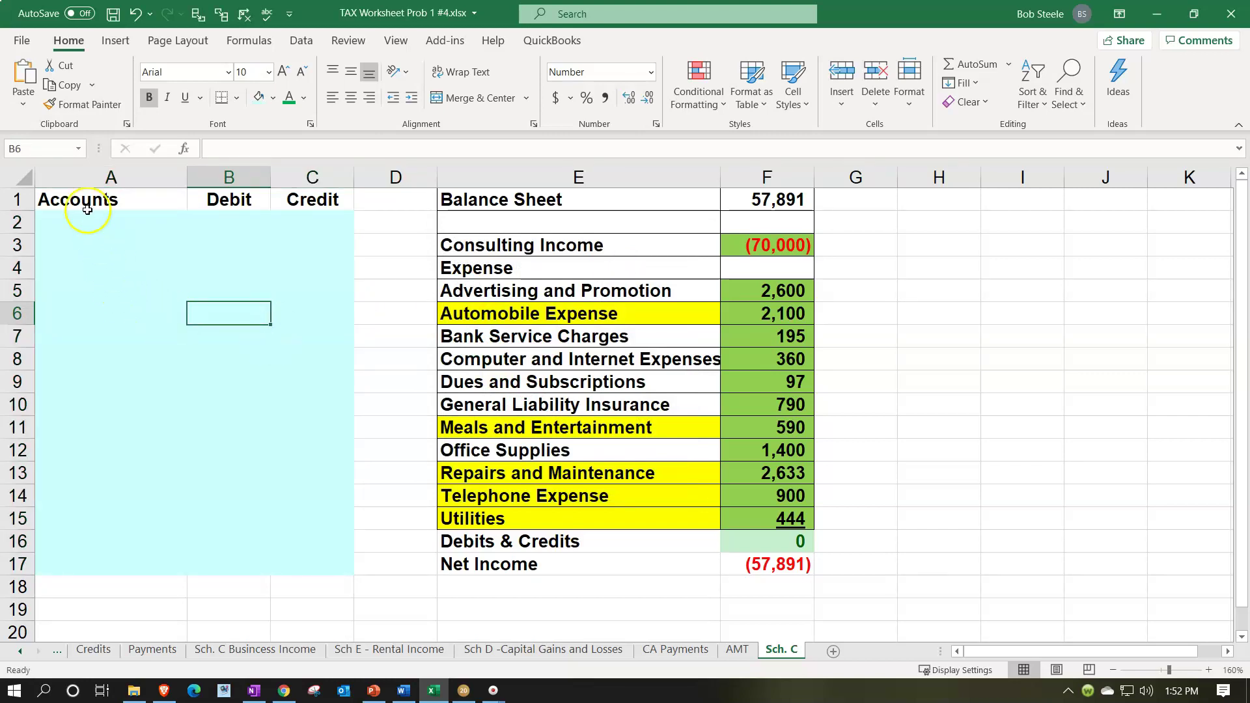
Apply all borders to the light blue range A2:C17 and narrow blank column D to a slim spacer.
left_click_drag(87, 223, 310, 554)
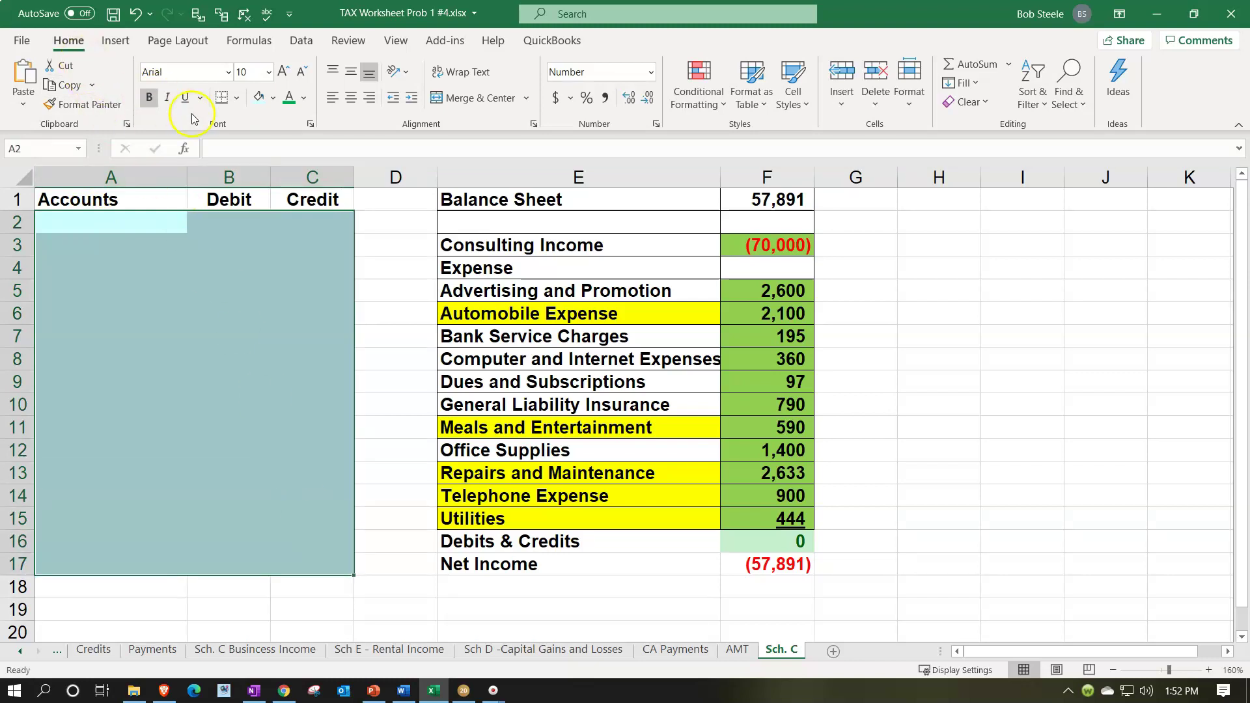
left_click(237, 102)
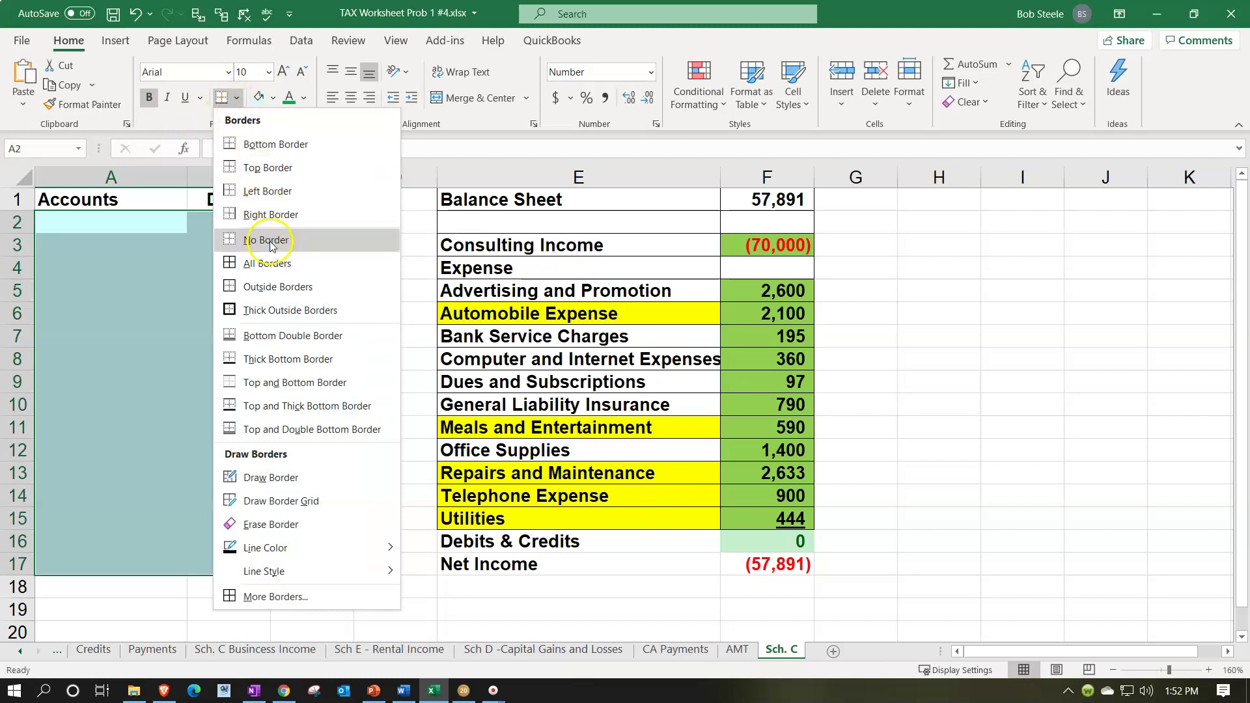
left_click(278, 270)
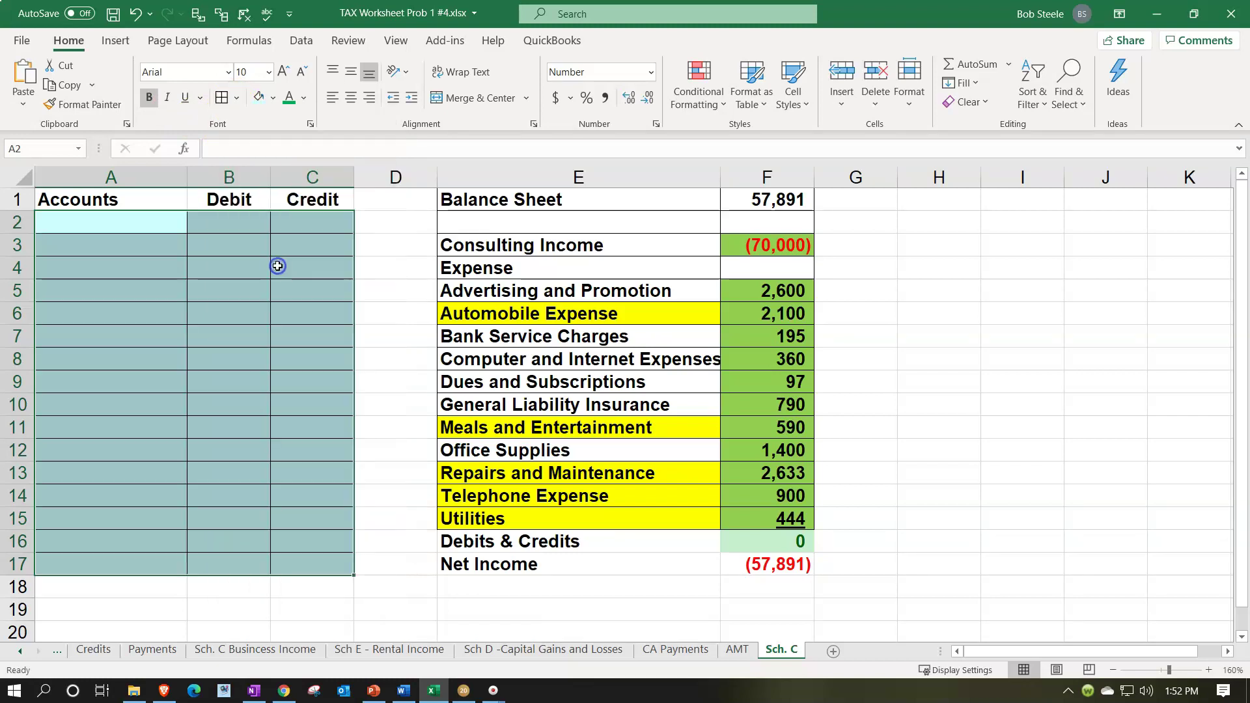
left_click(246, 293)
left_click_drag(436, 184, 364, 193)
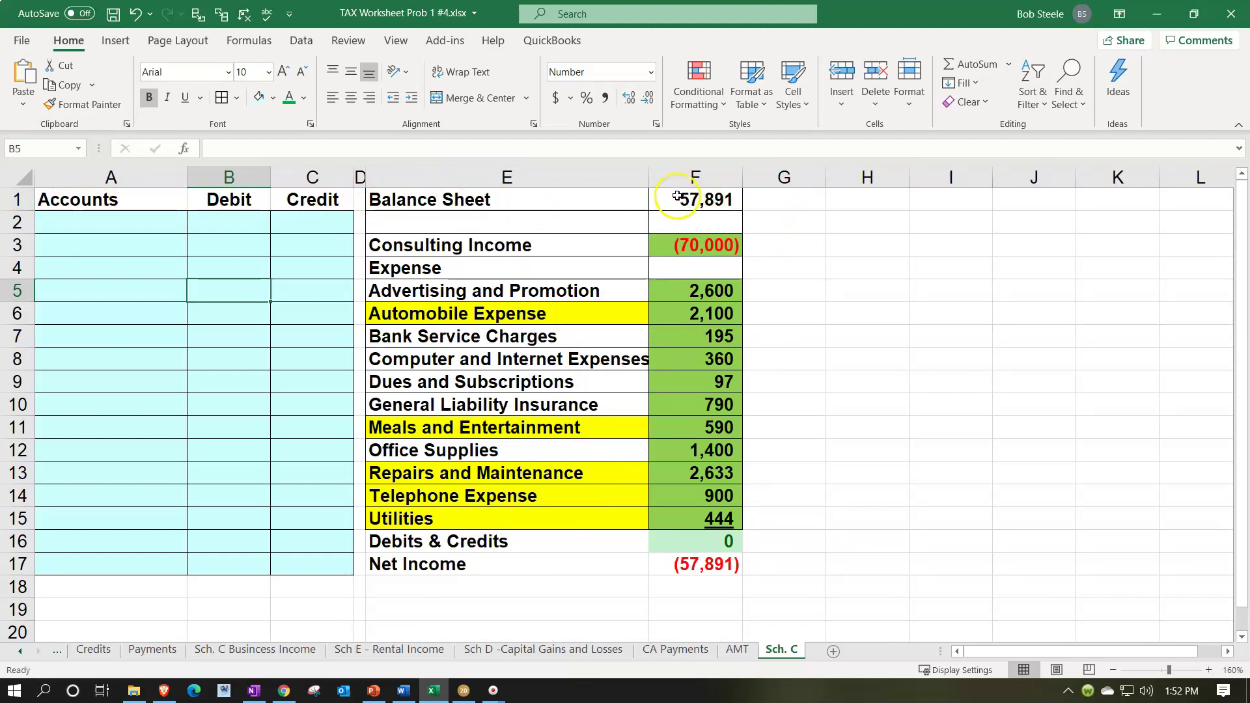
Insert a blank row above row 1.
left_click(18, 199)
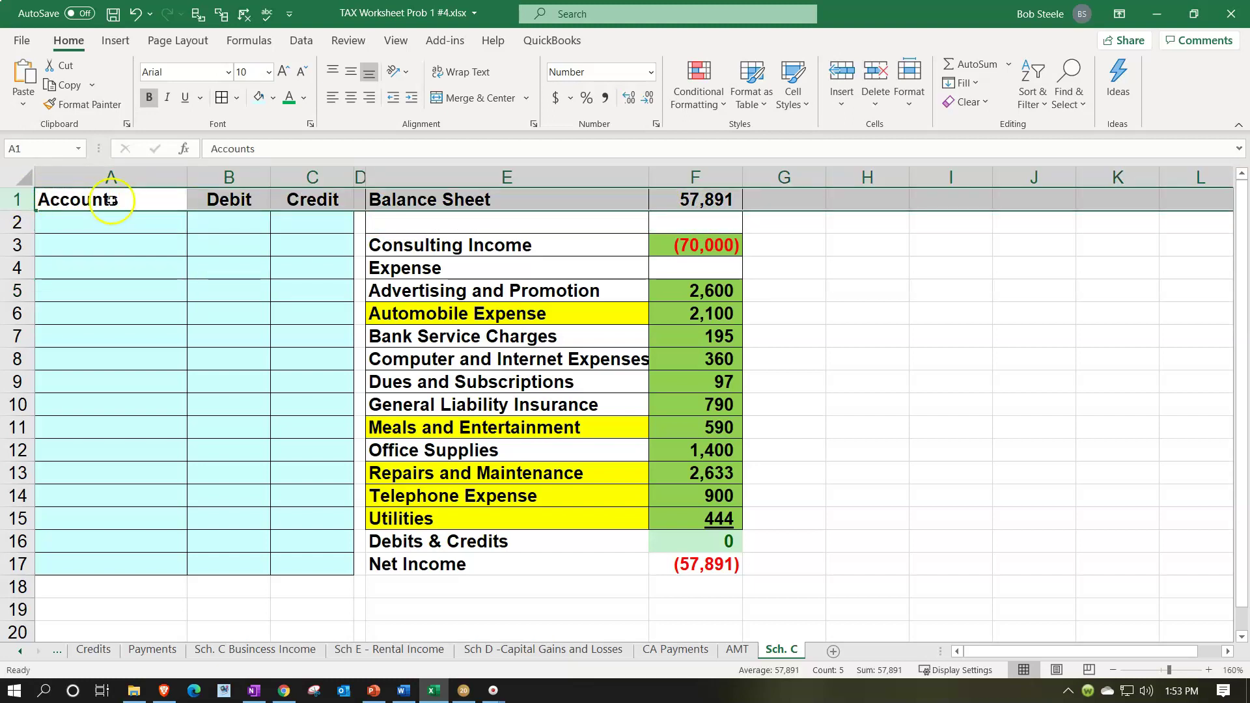
right_click(111, 200)
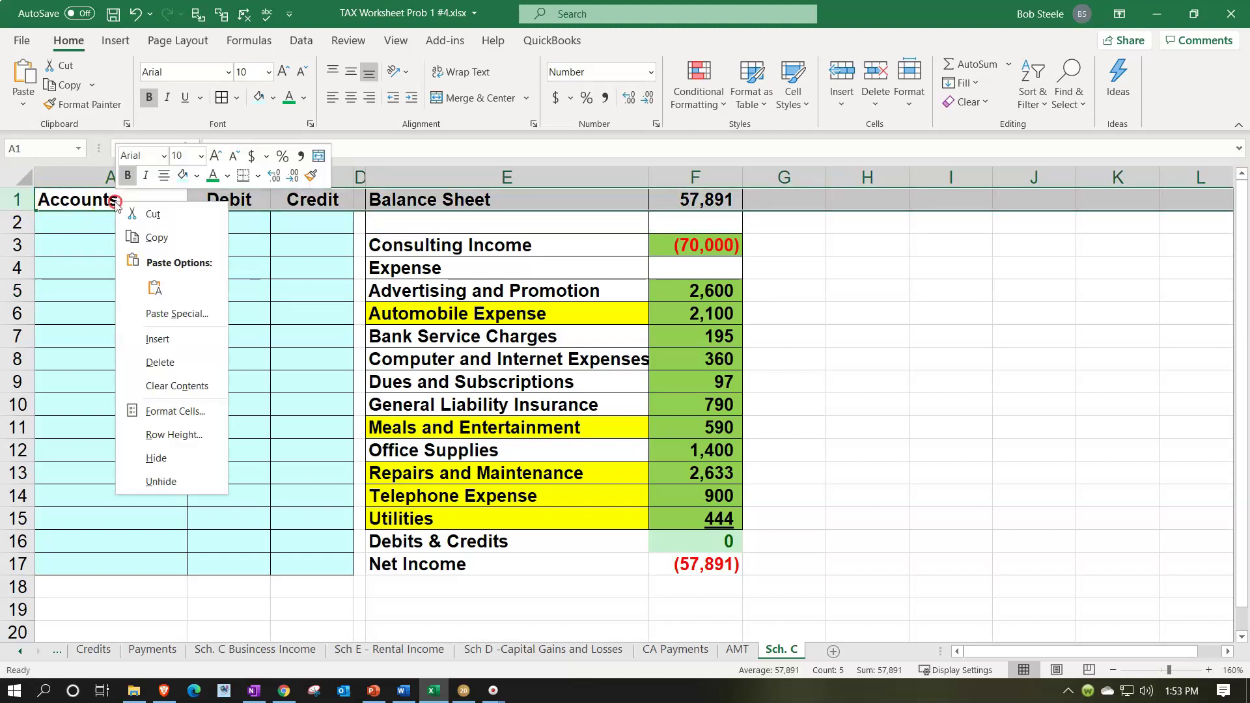
left_click(150, 339)
left_click(208, 319)
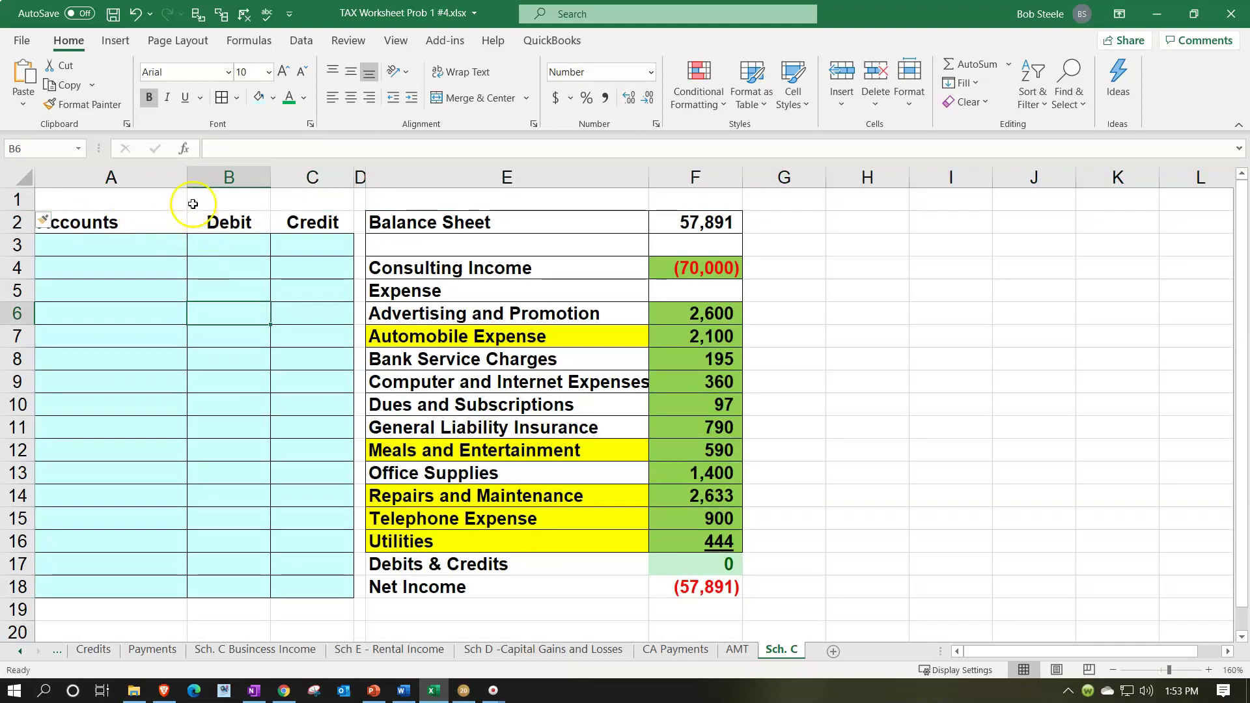
Delete the blank cells A1:C1 with cells shifted up, bringing the Accounts, Debit and Credit headings back to row 1.
left_click_drag(126, 215, 326, 590)
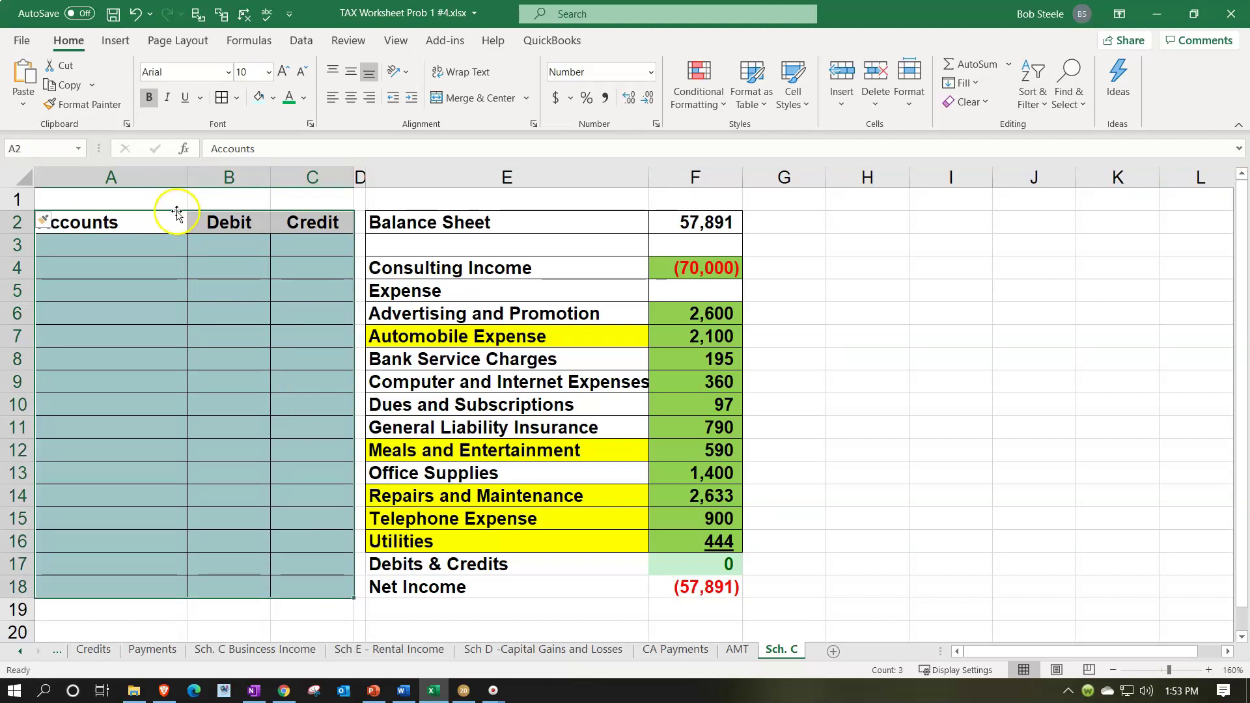
left_click_drag(138, 198, 339, 183)
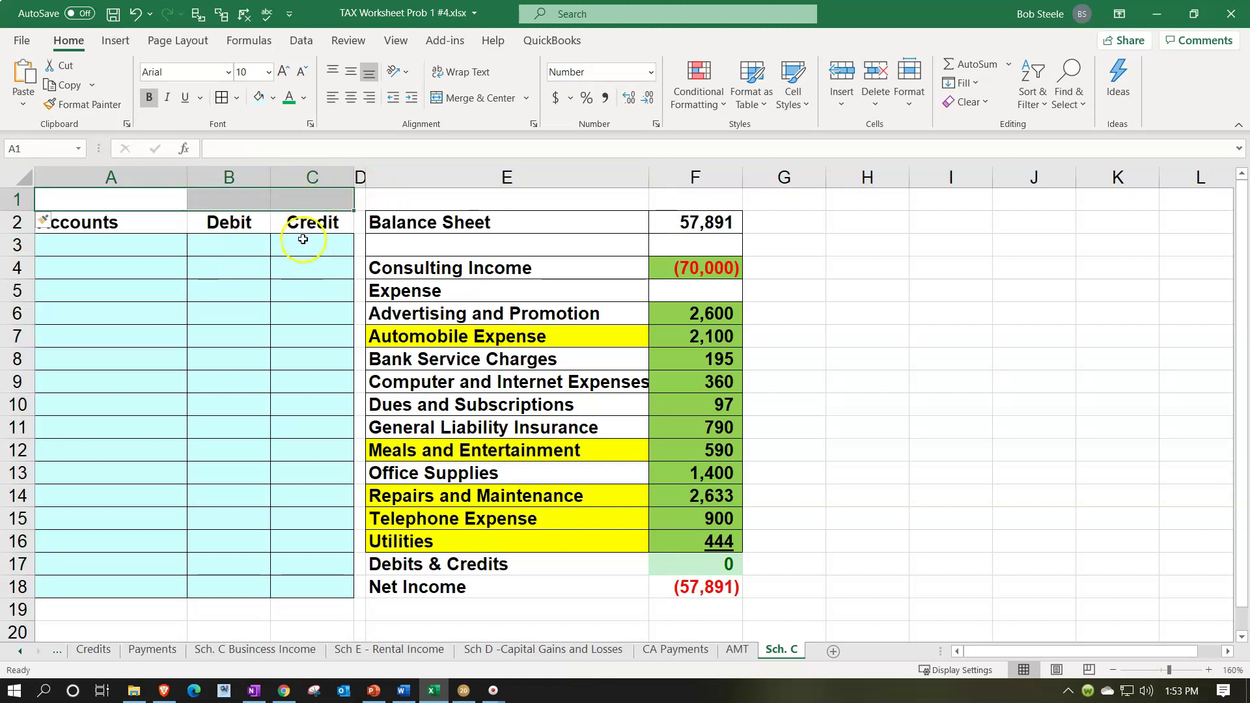
right_click(298, 200)
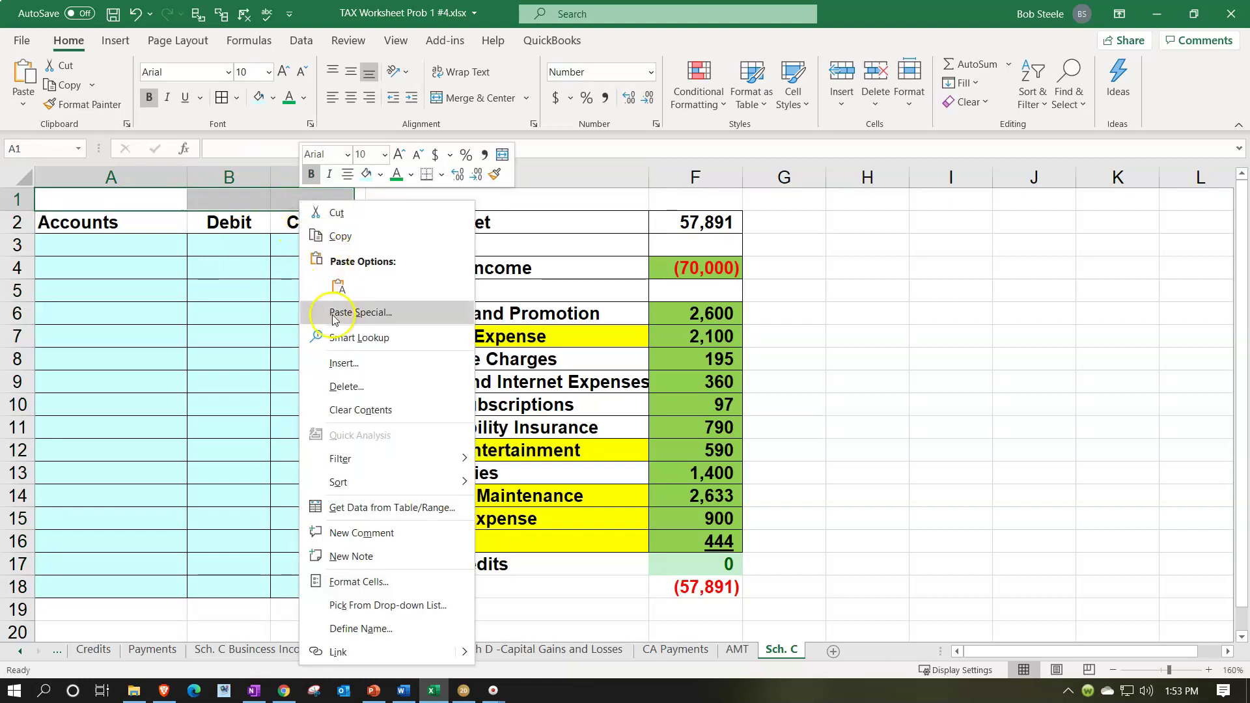
left_click(399, 388)
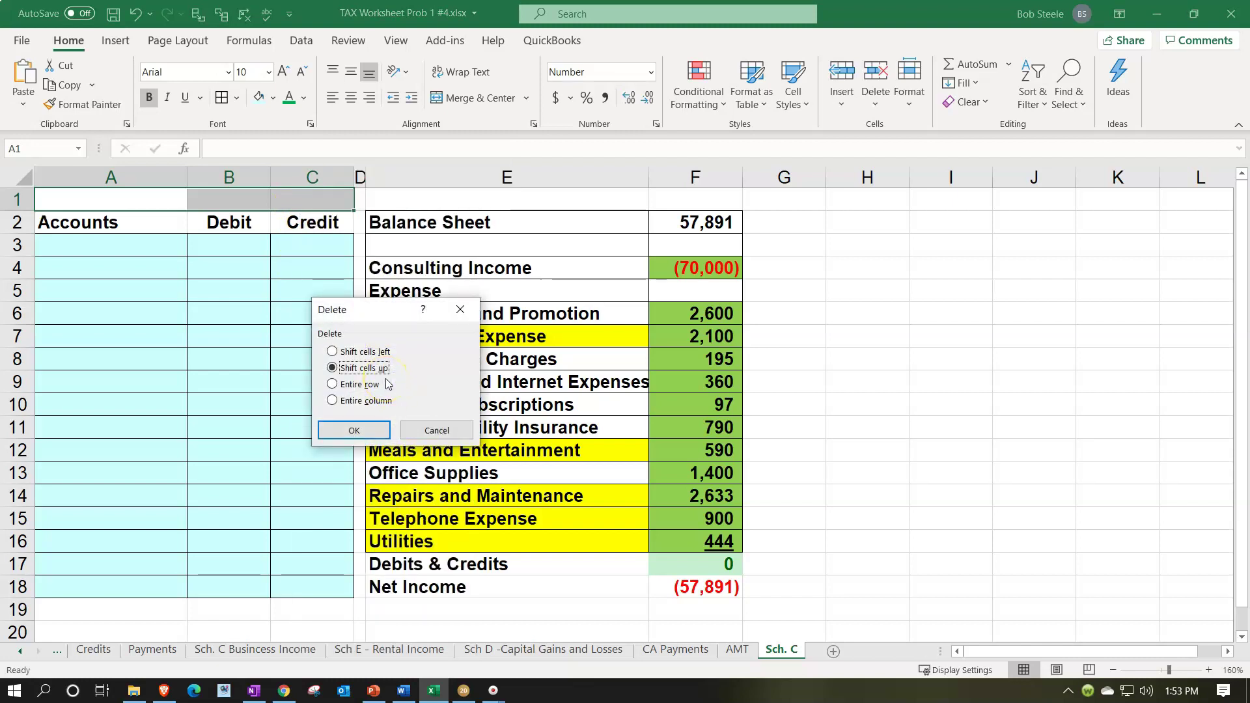
left_click(348, 429)
left_click(280, 385)
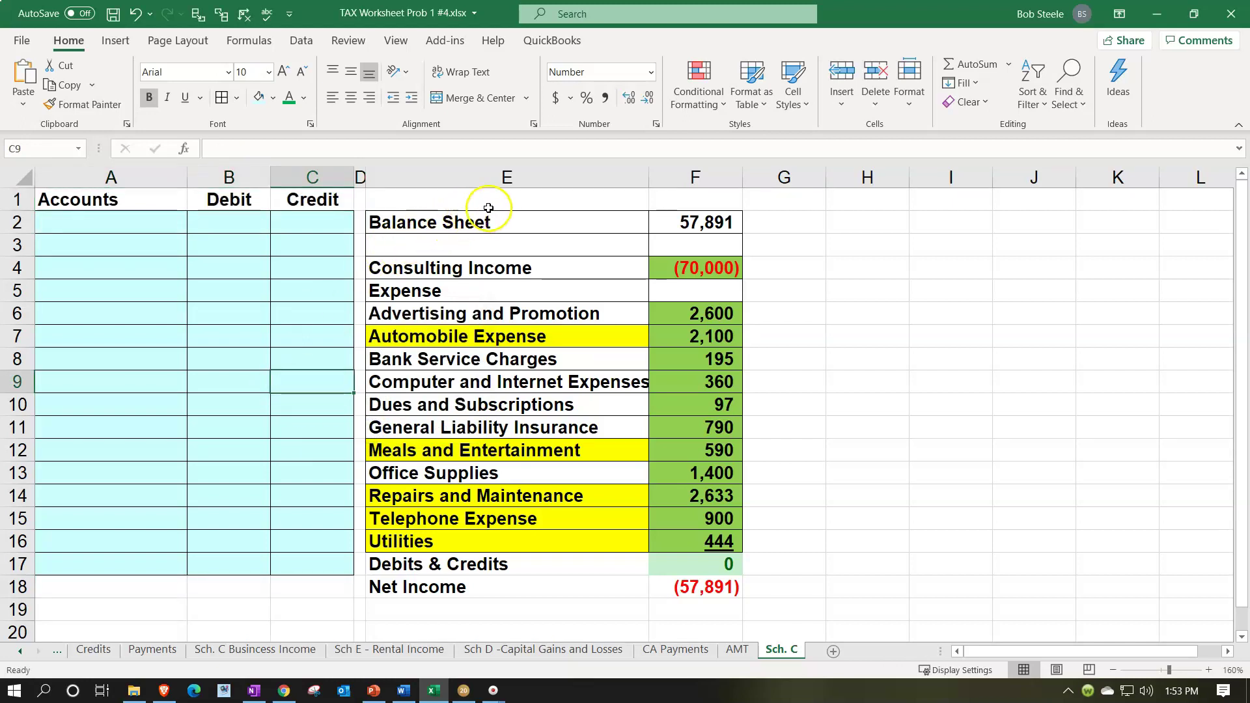
Enter the headings Beg Bal in F1, Adj in G1 and End Bal in H1, and center them.
left_click(689, 194)
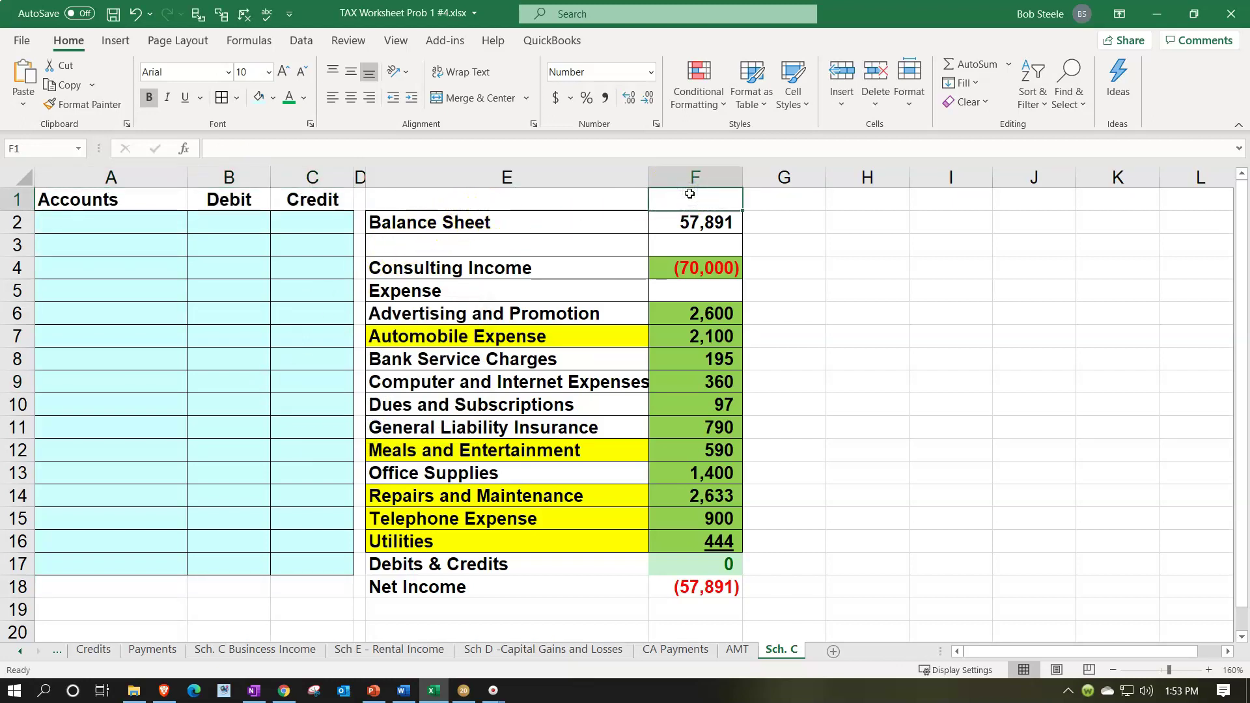
type("Beg Bal")
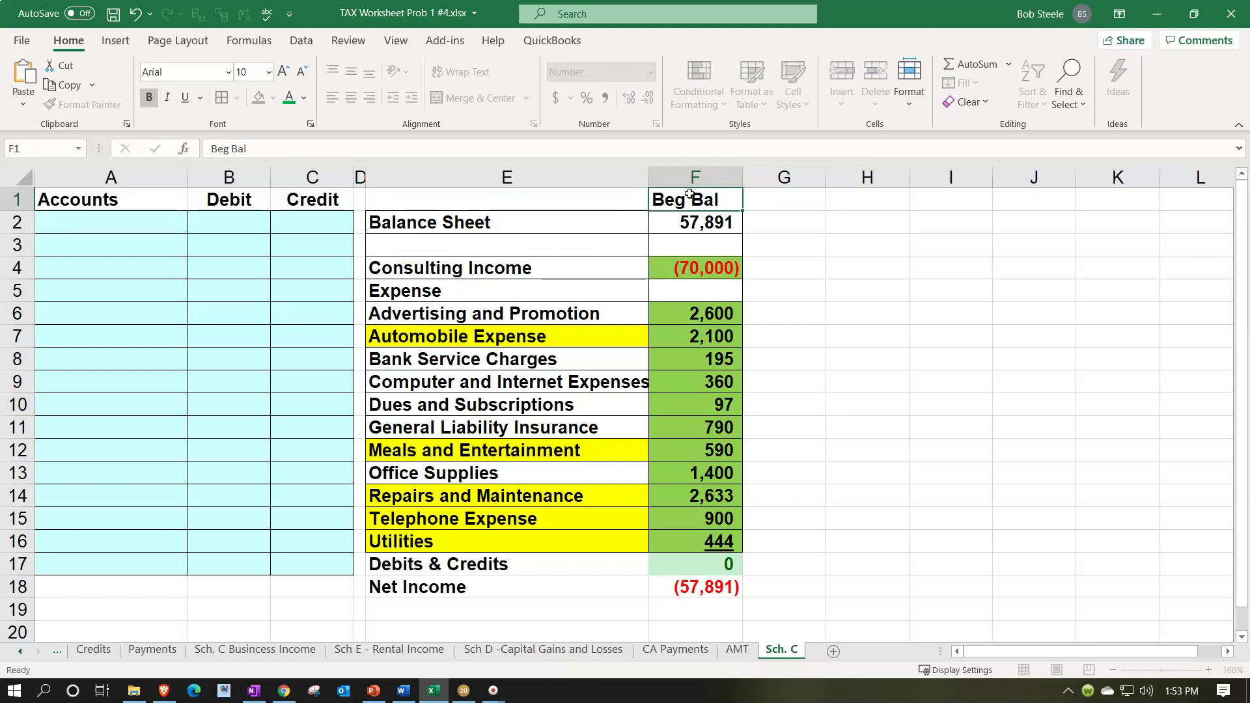
key("Right")
type("Ad")
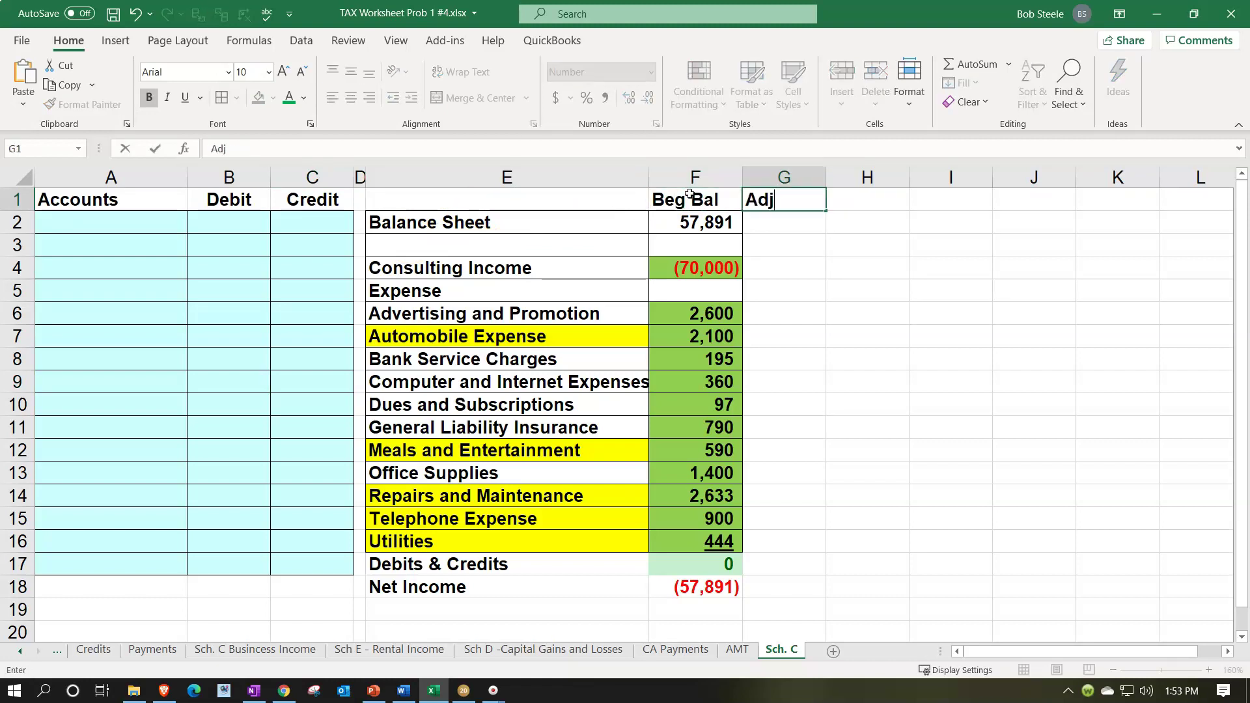
key("Right")
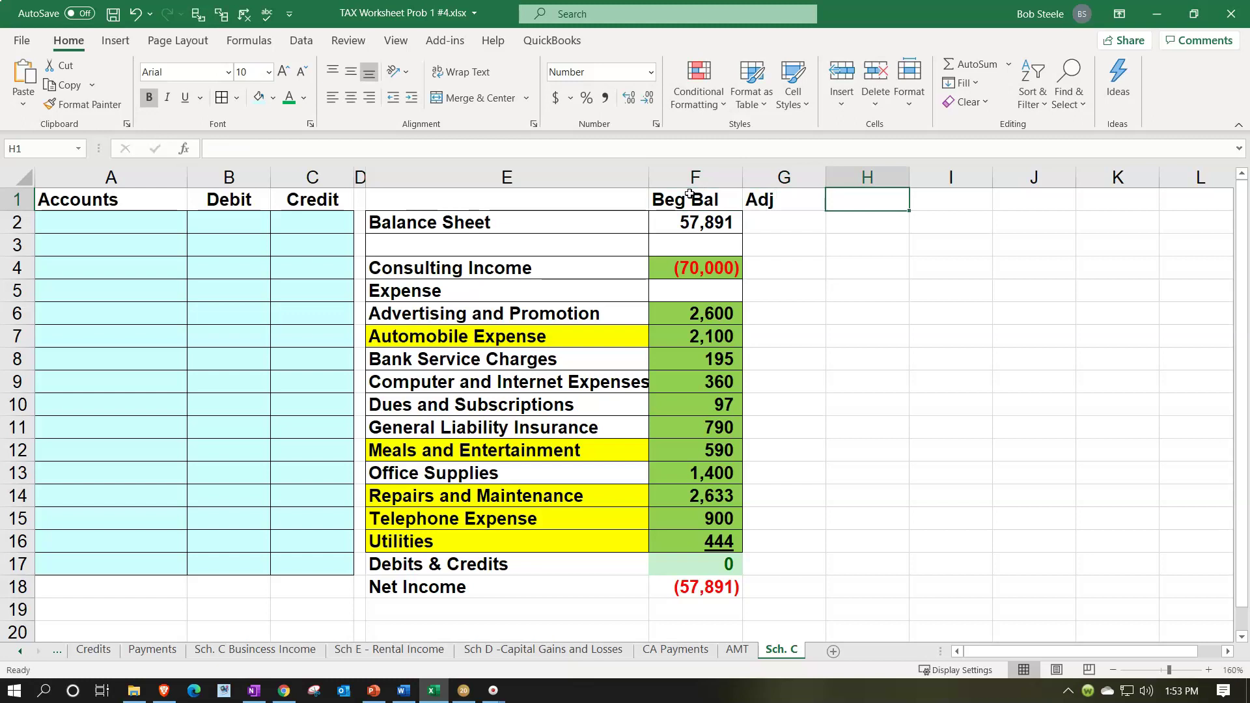
type("End Bal")
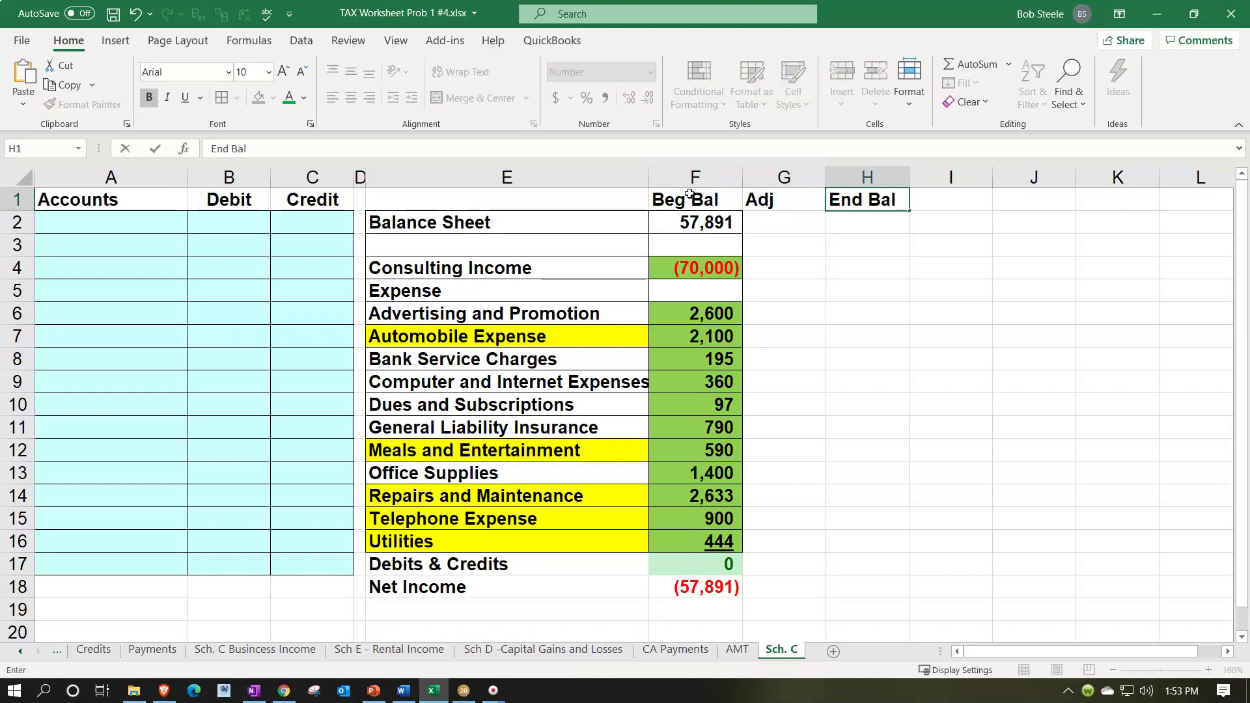
key("Return")
left_click_drag(689, 193, 837, 196)
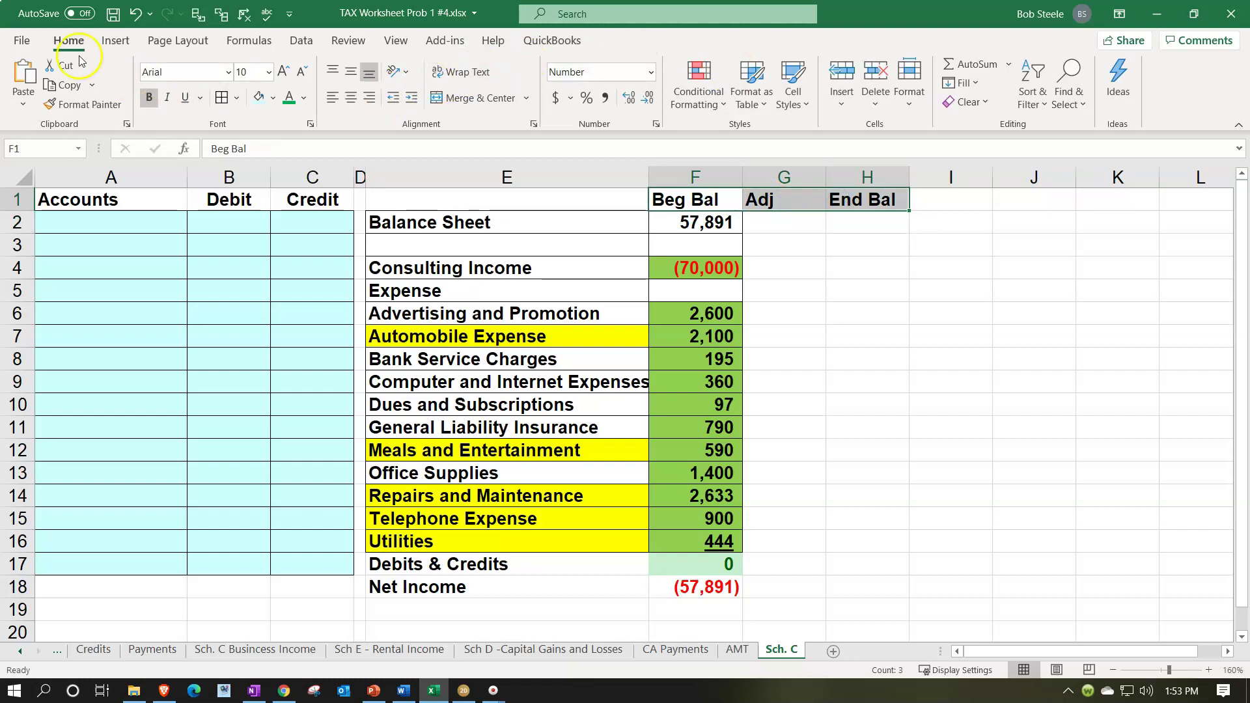
left_click(357, 99)
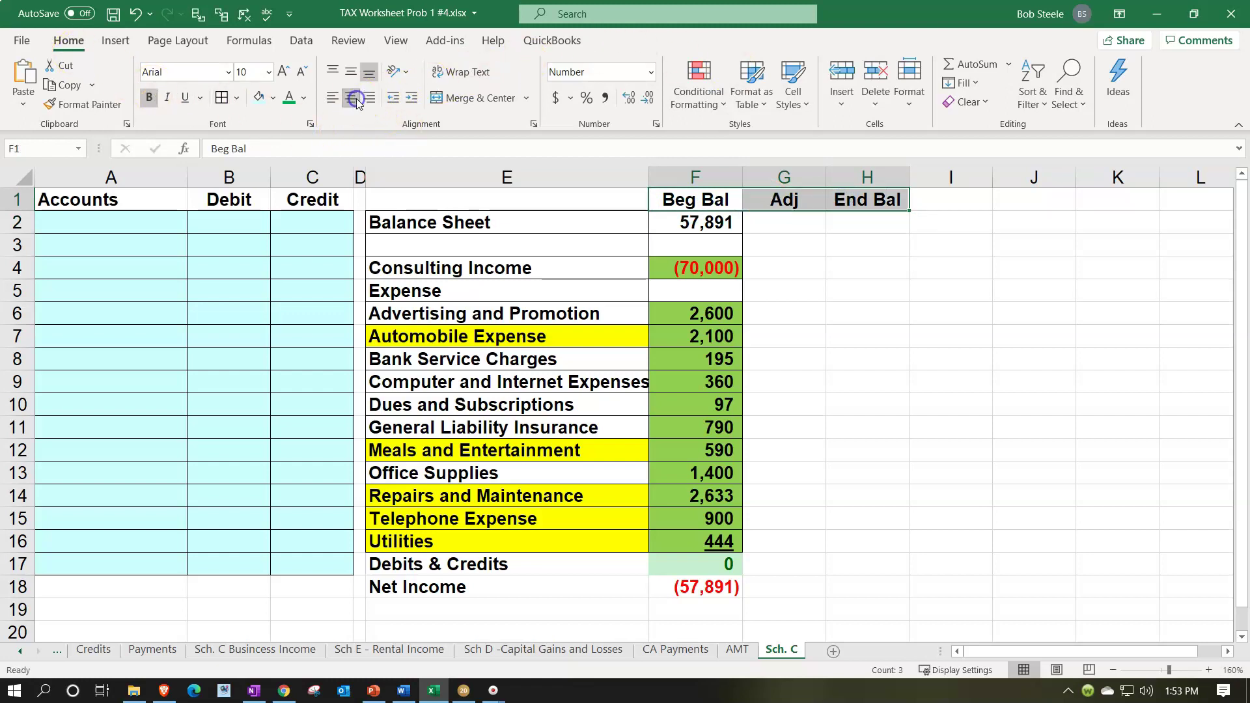
Format the heading cells E1:H1 with a black fill and white text.
left_click_drag(443, 194, 870, 198)
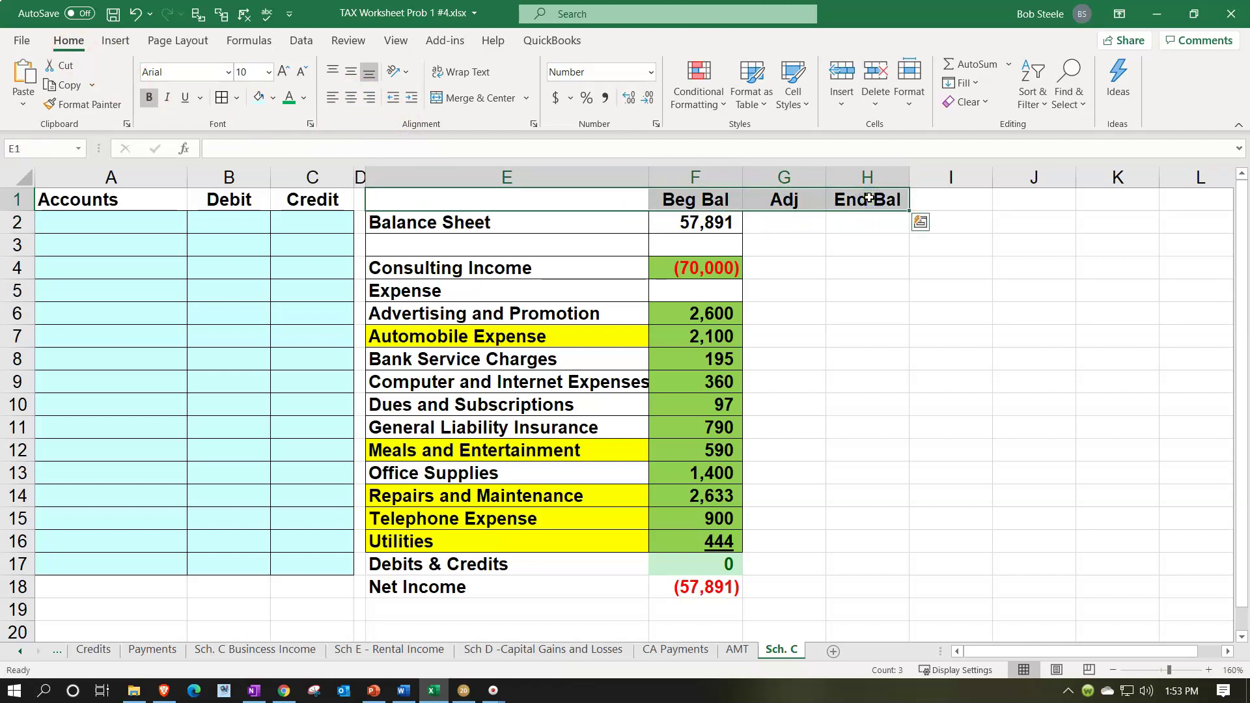
left_click(279, 99)
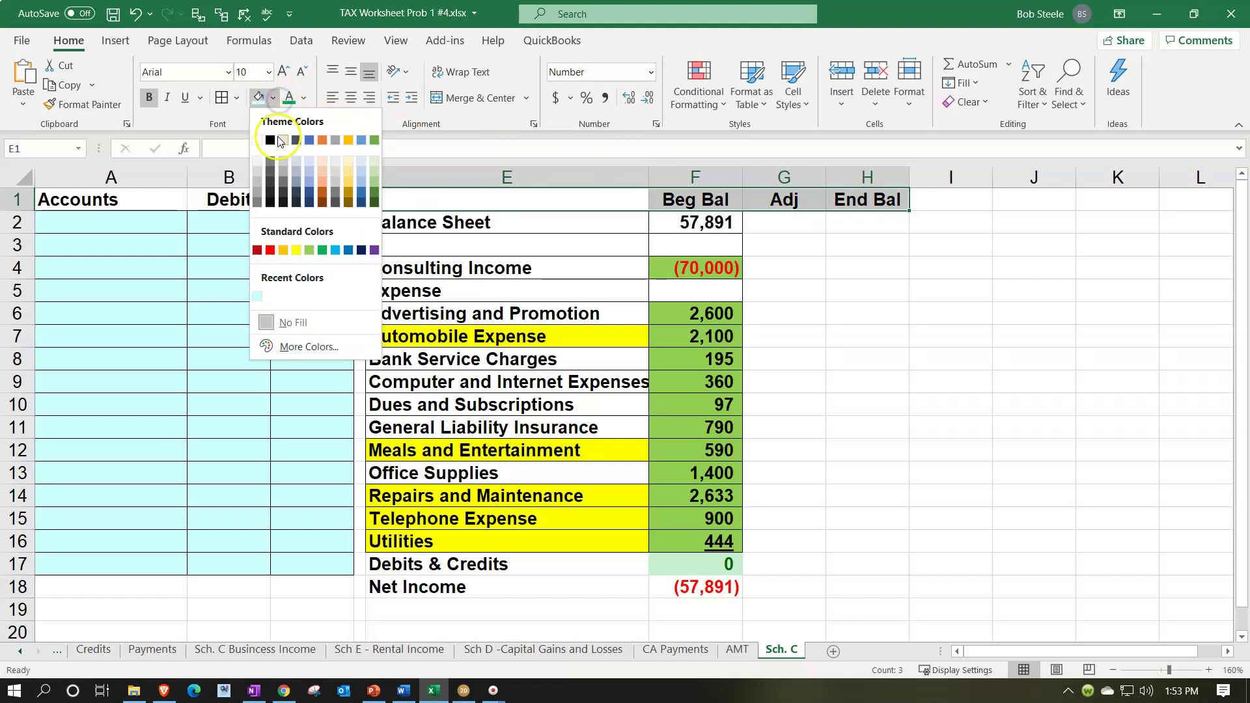
left_click(270, 141)
left_click(303, 98)
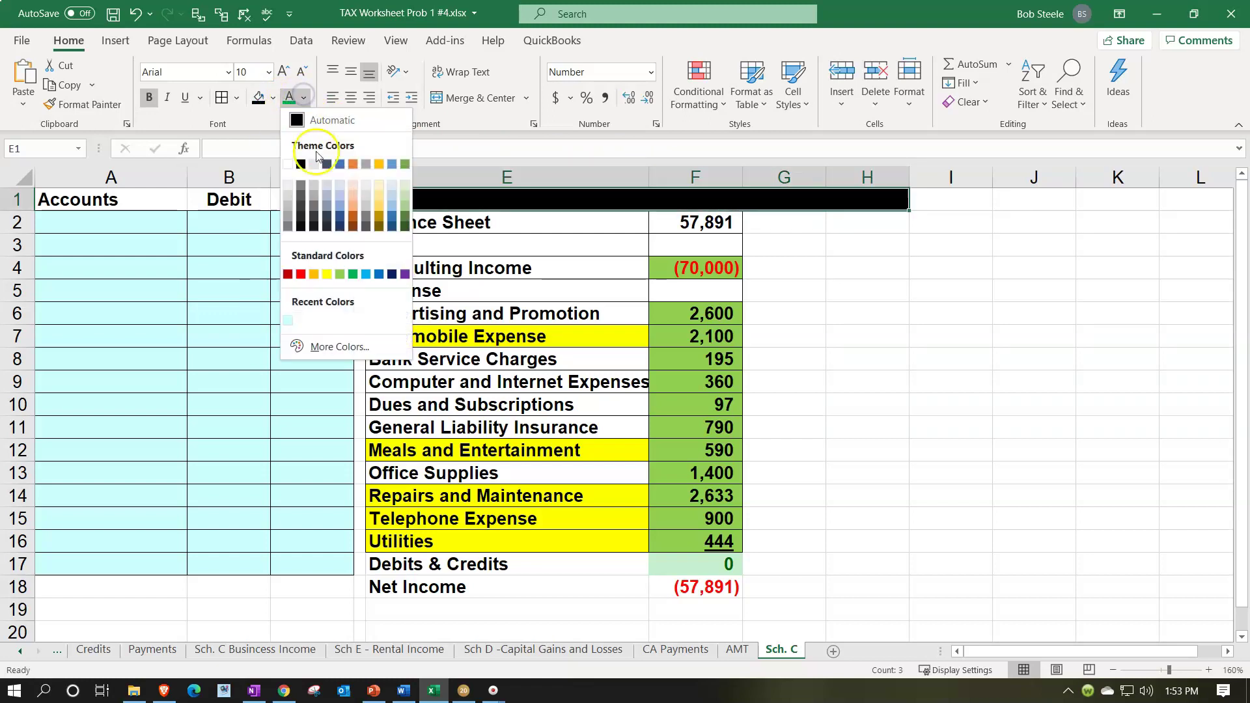
left_click(288, 163)
Give the Accounts, Debit and Credit headings in A1:C1 the same black fill and white text.
left_click_drag(154, 202, 311, 208)
left_click(259, 98)
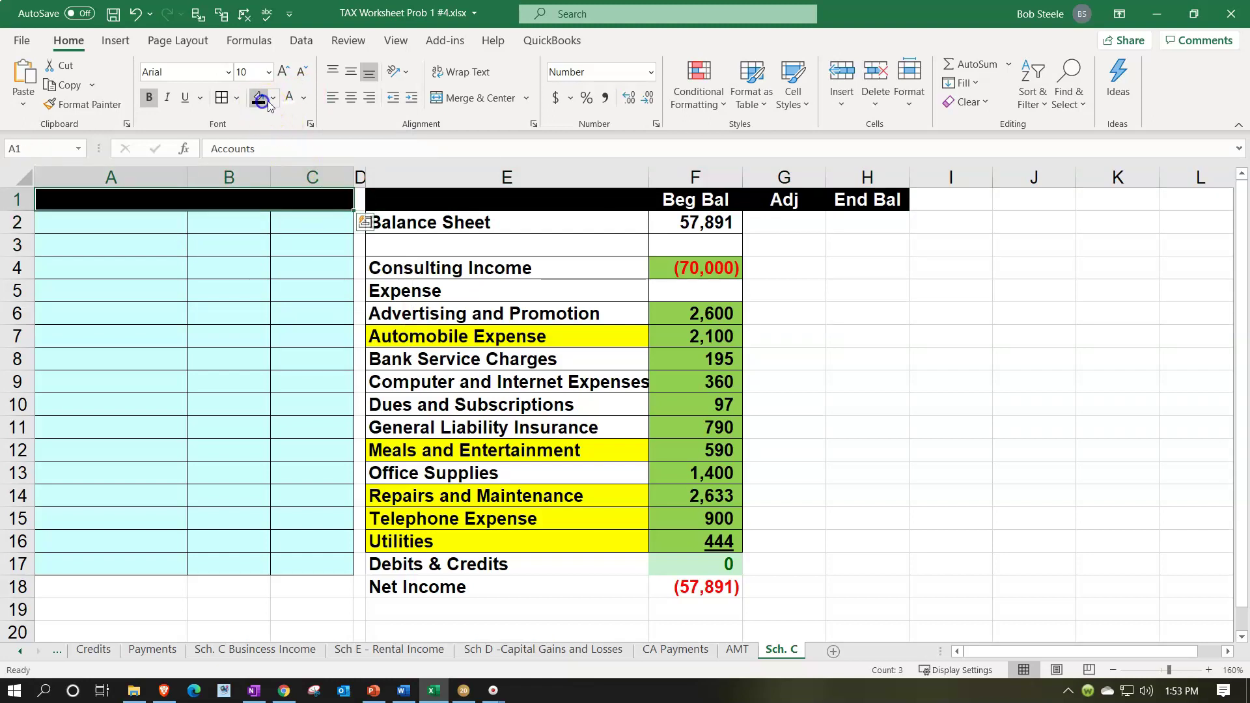
left_click(289, 97)
left_click(583, 307)
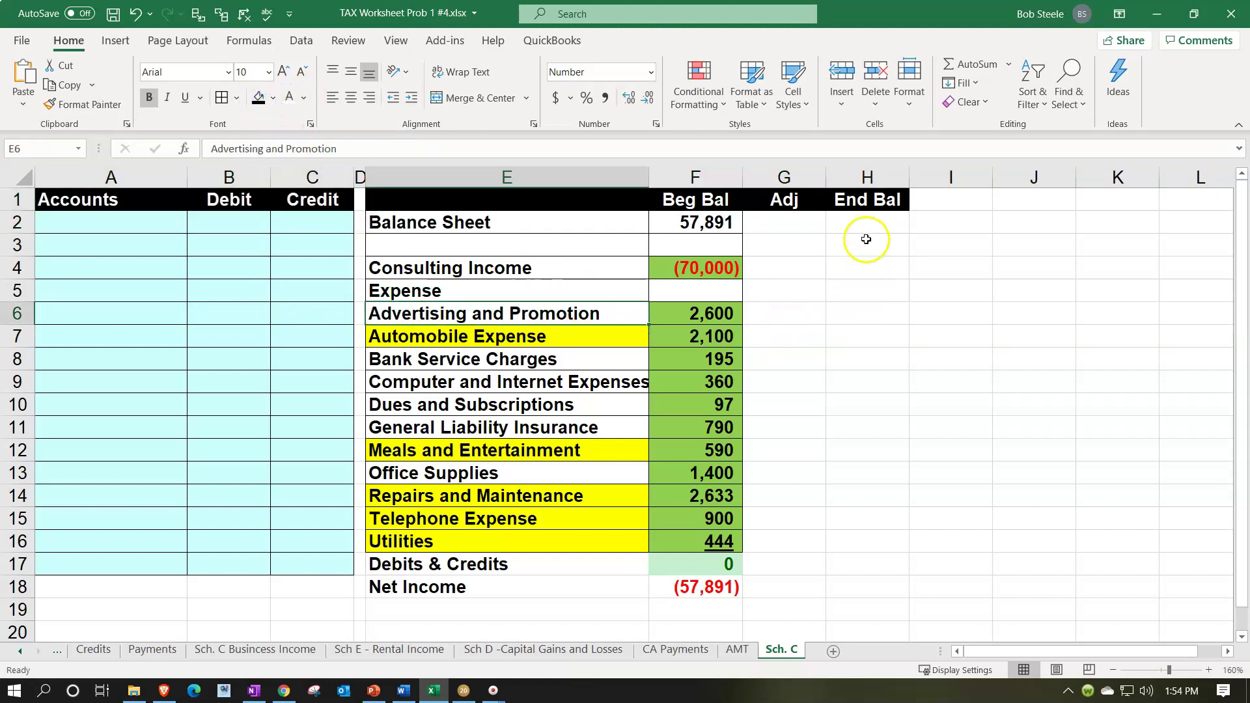
Fill the adjustment cells G2:G16 with the recently used light blue.
left_click_drag(794, 227, 791, 535)
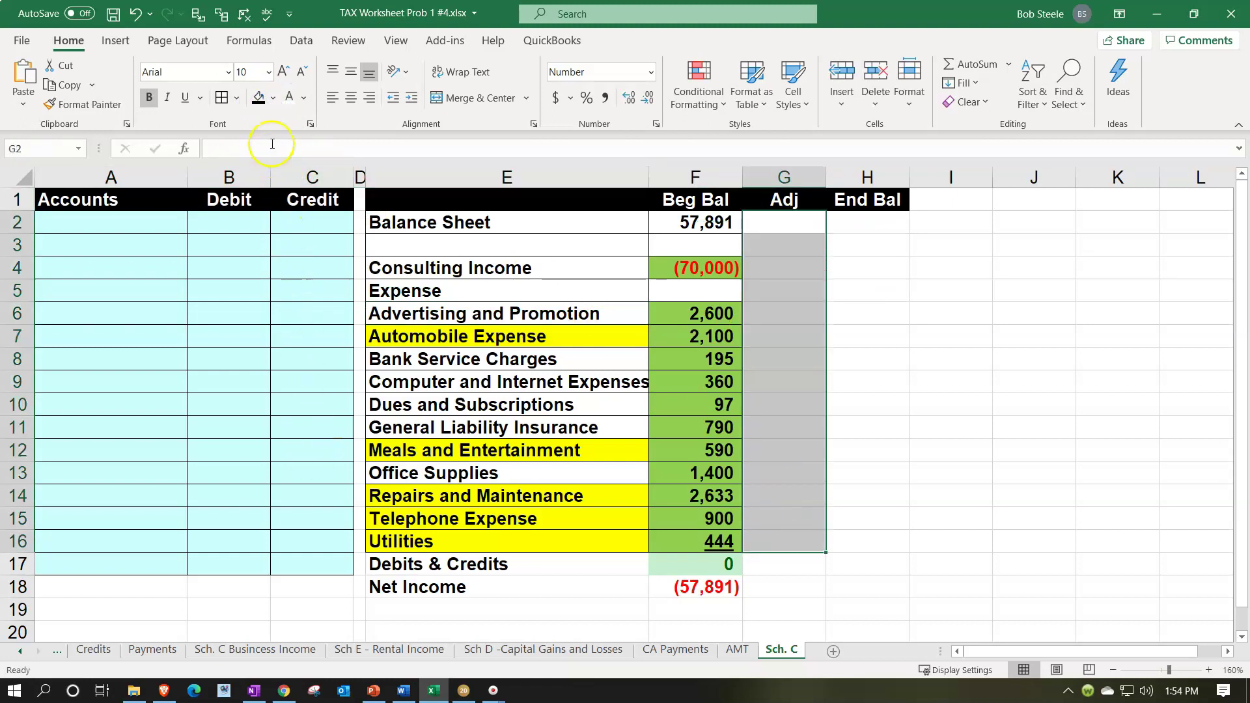
left_click(273, 99)
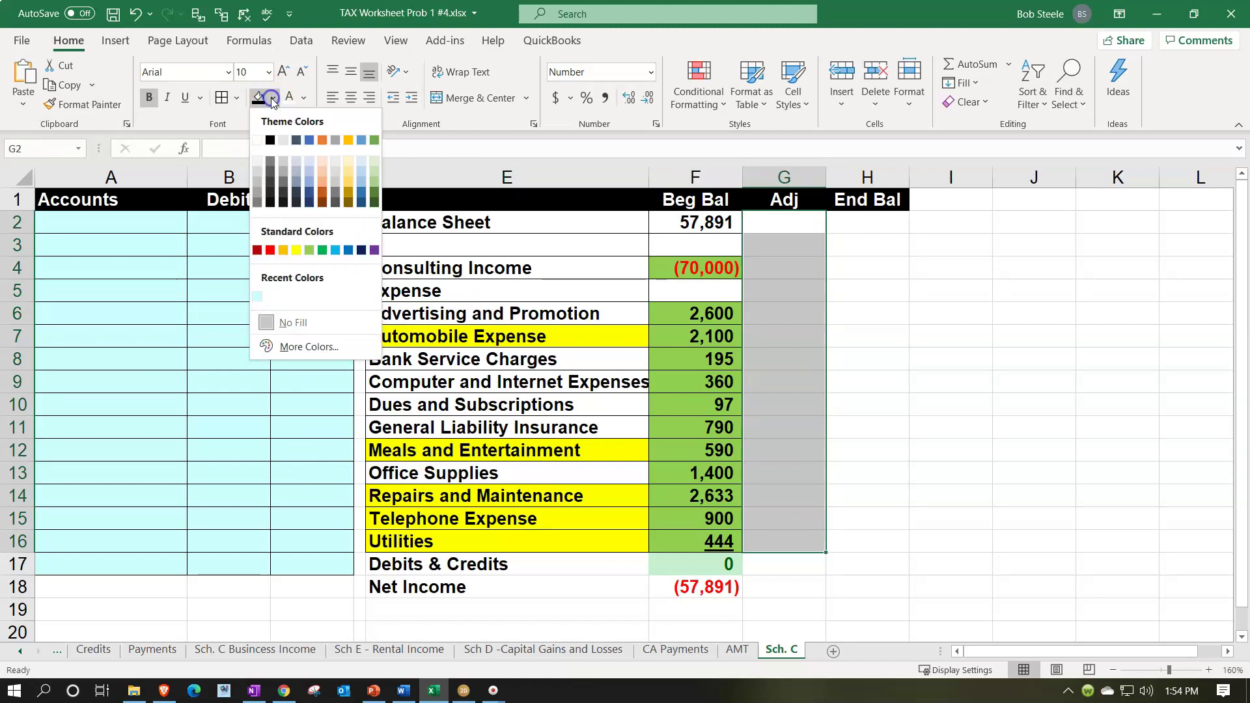
left_click(261, 298)
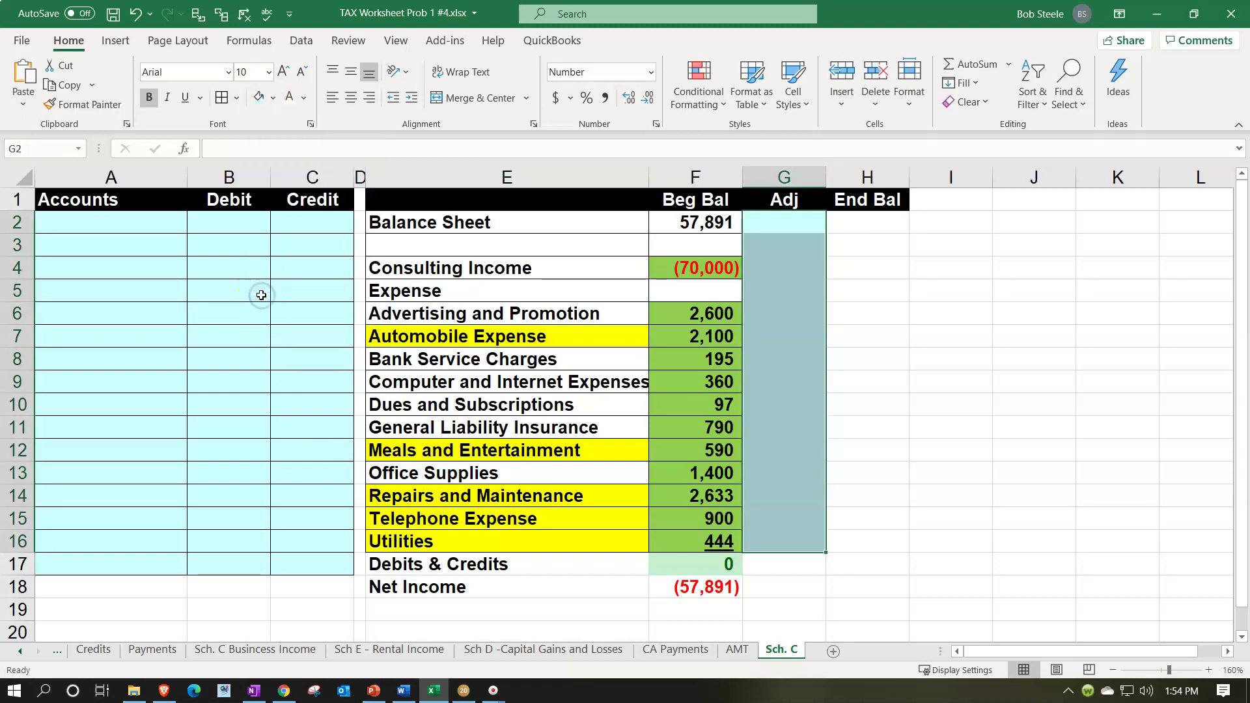
Add borders around all the adjustment cells G2:G16.
left_click(222, 97)
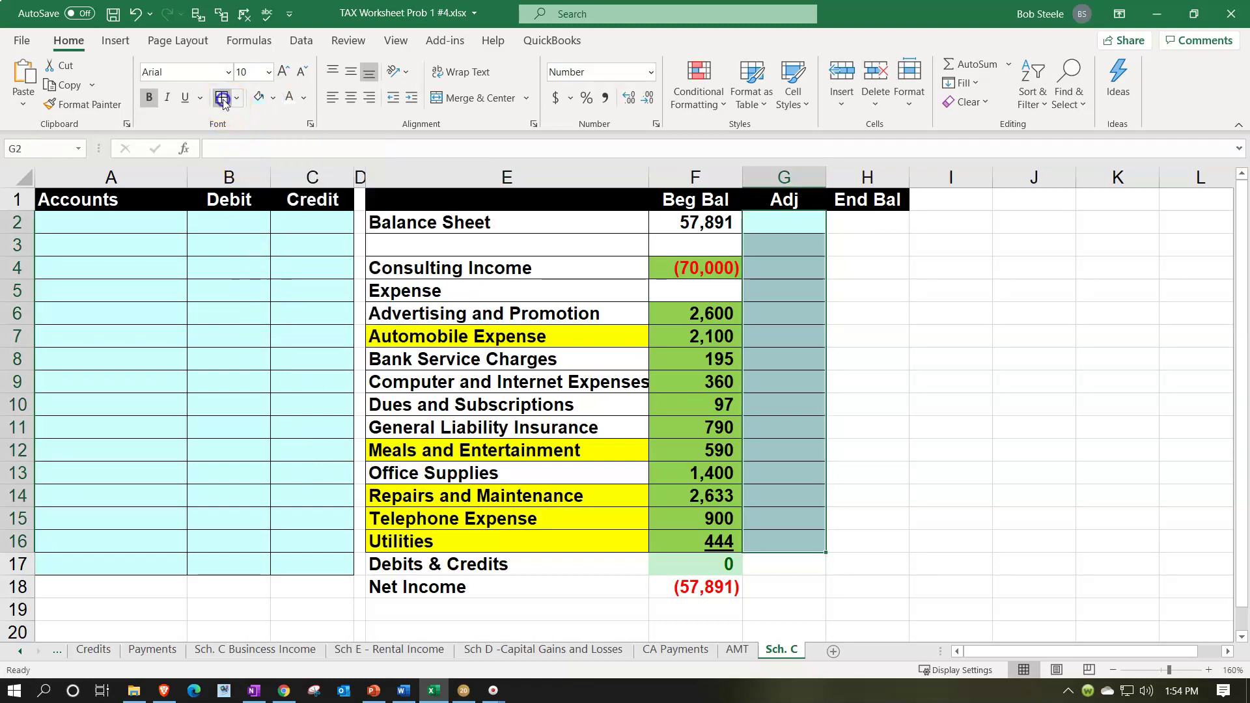
left_click(259, 365)
Enter =SUM(F2:G2) in H2 to calculate the Balance Sheet row's ending balance.
left_click(888, 228)
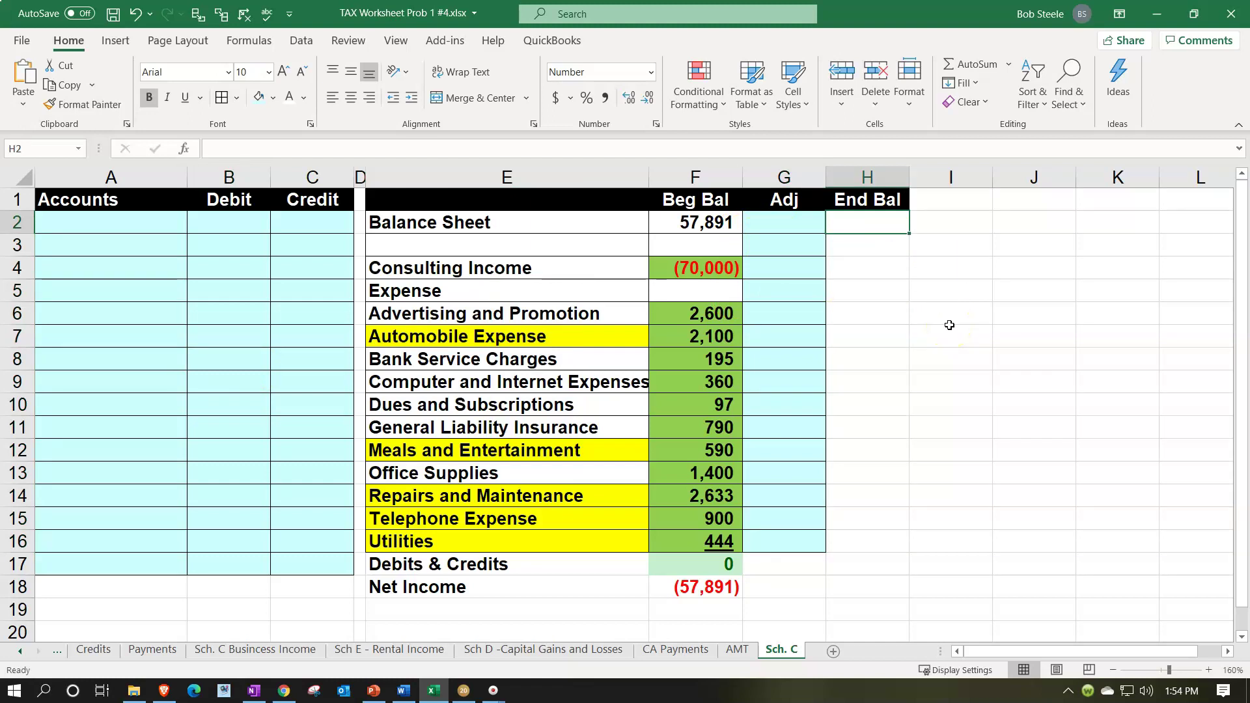
type("=sum(")
key("Left")
key("shift+Right")
key("Return")
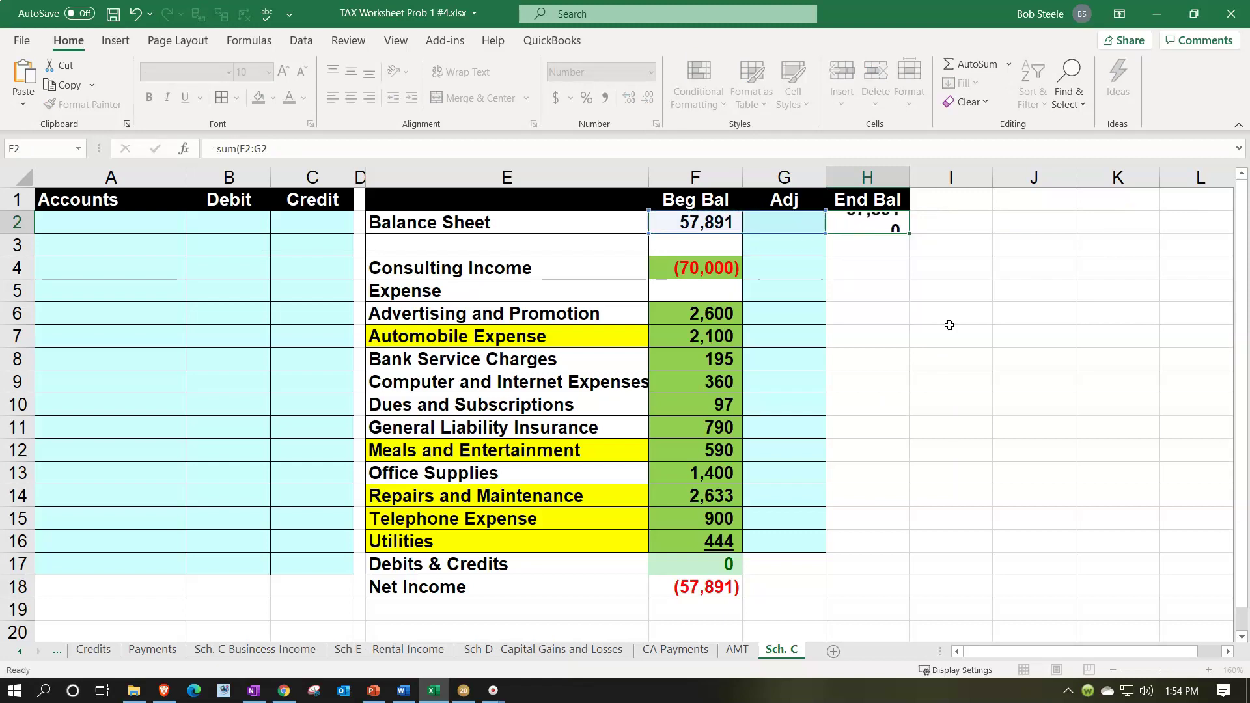
Copy the ending balance formula from H2 down to H16 and add borders to those cells.
left_click(899, 224)
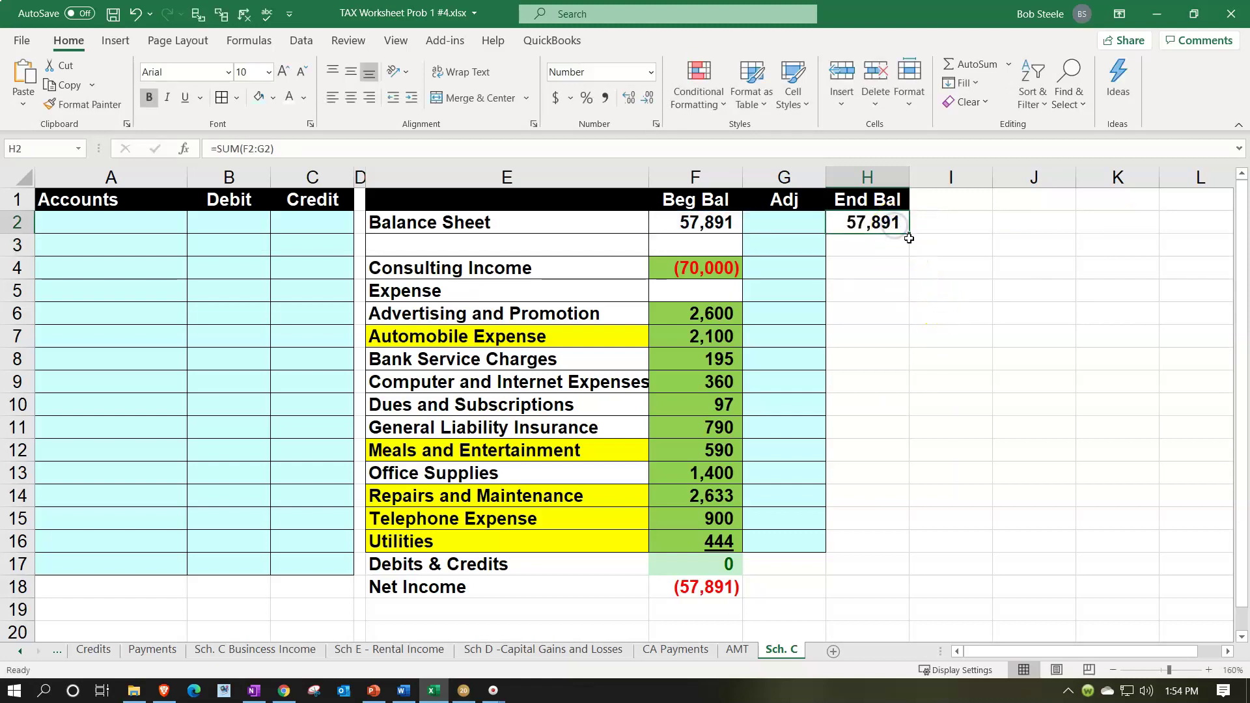
left_click_drag(910, 232, 918, 547)
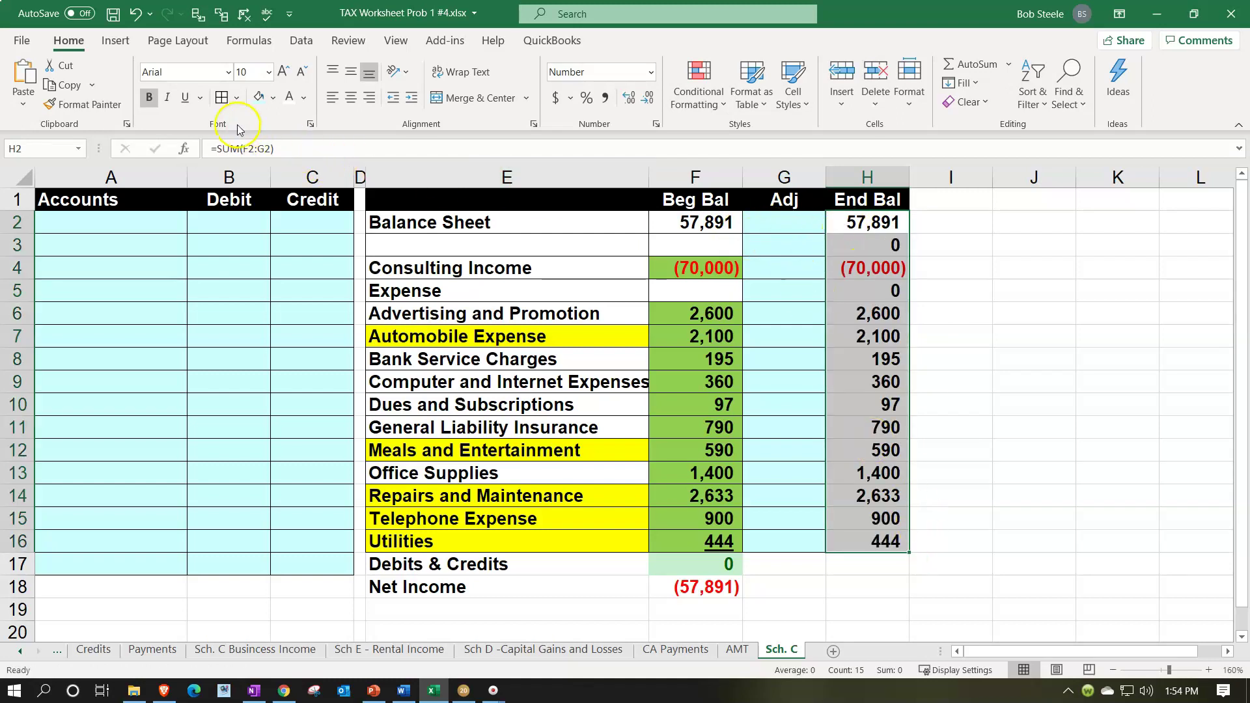
left_click(222, 96)
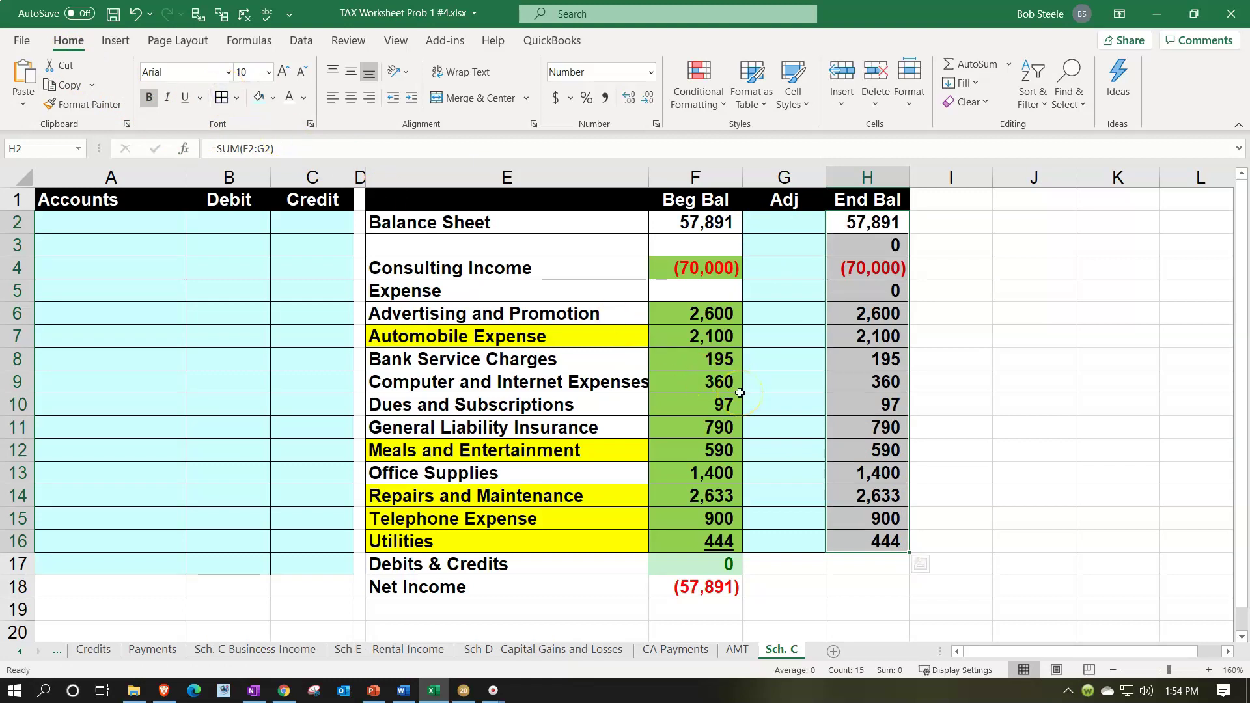
left_click(754, 424)
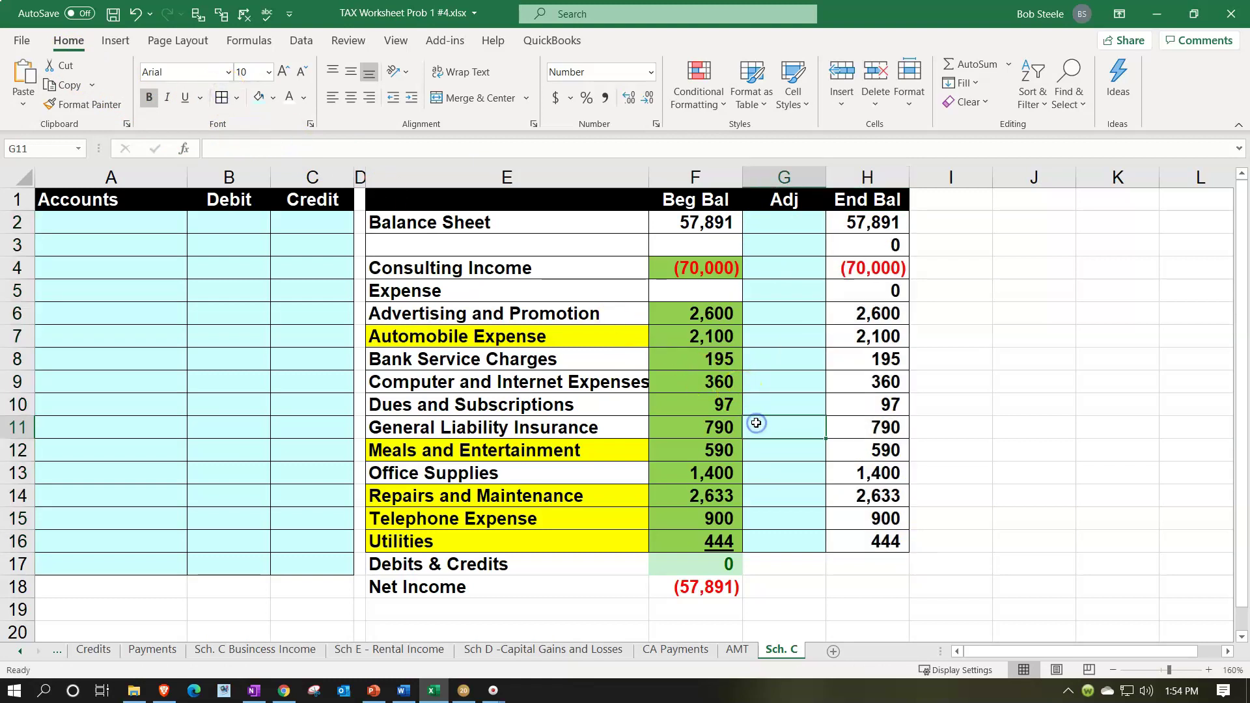
Check the Debits & Credits and Net Income formulas in F17:F18, and copy them across to G17:H18.
double_click(723, 566)
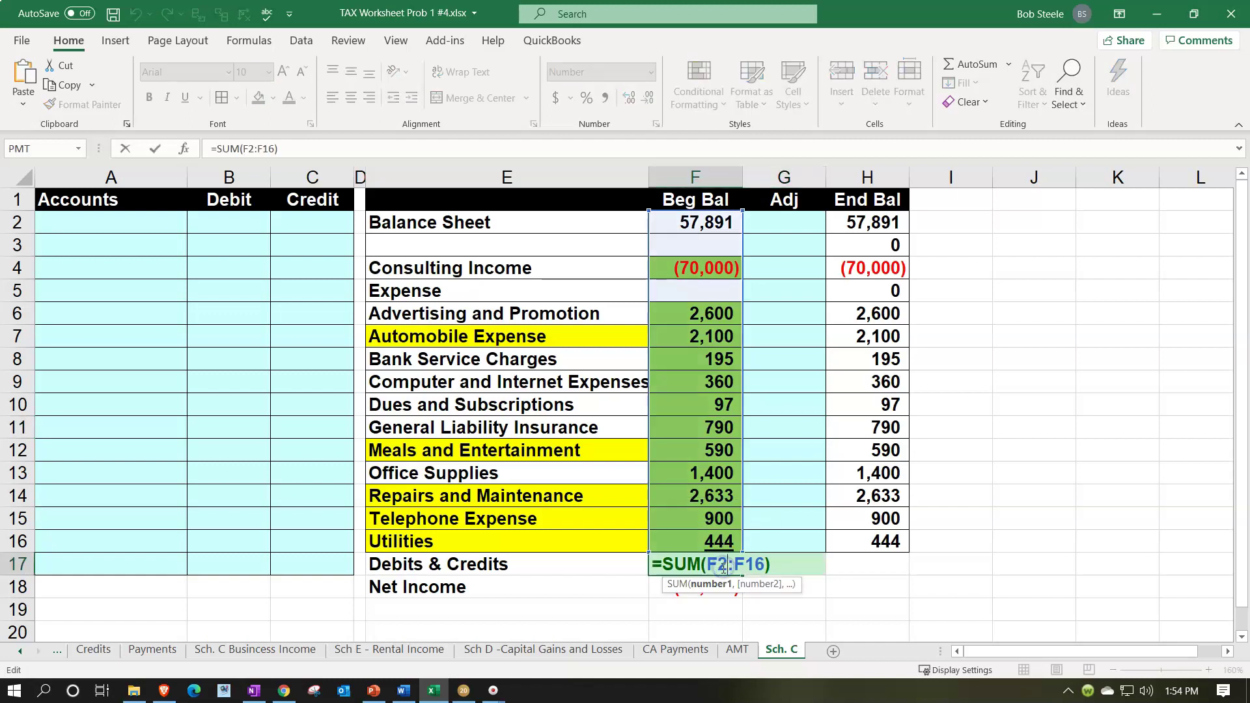
key("Return")
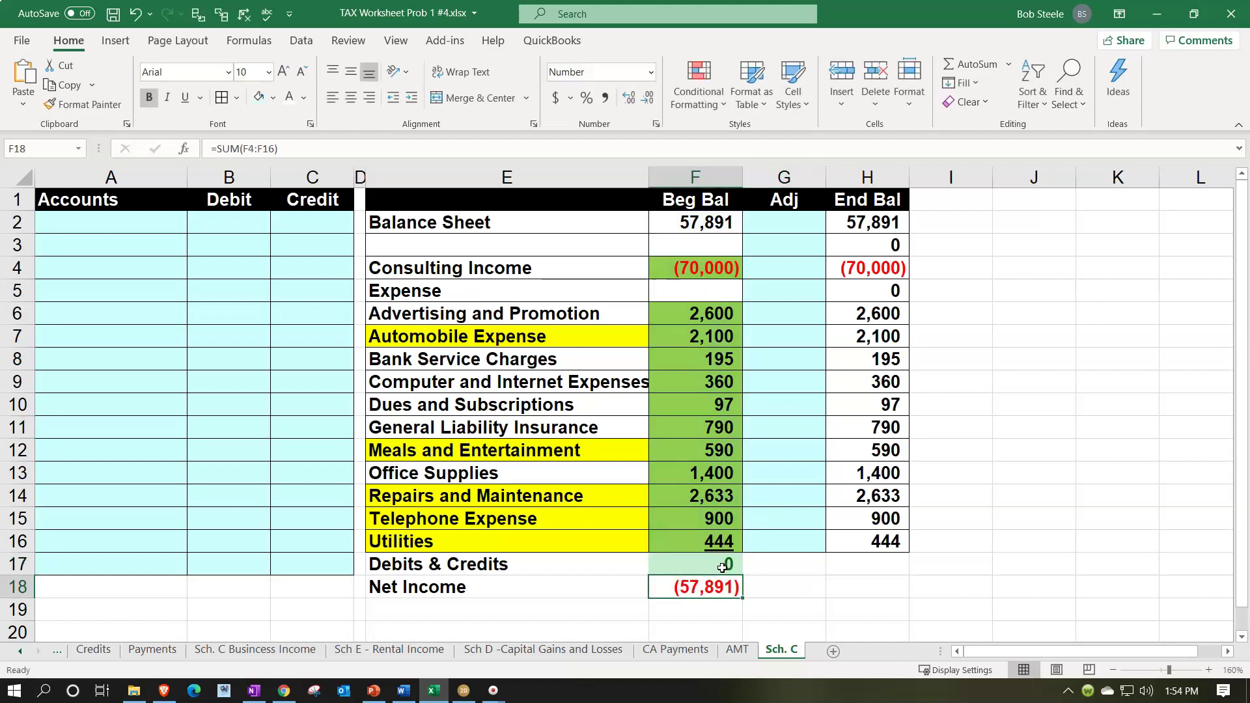
double_click(721, 586)
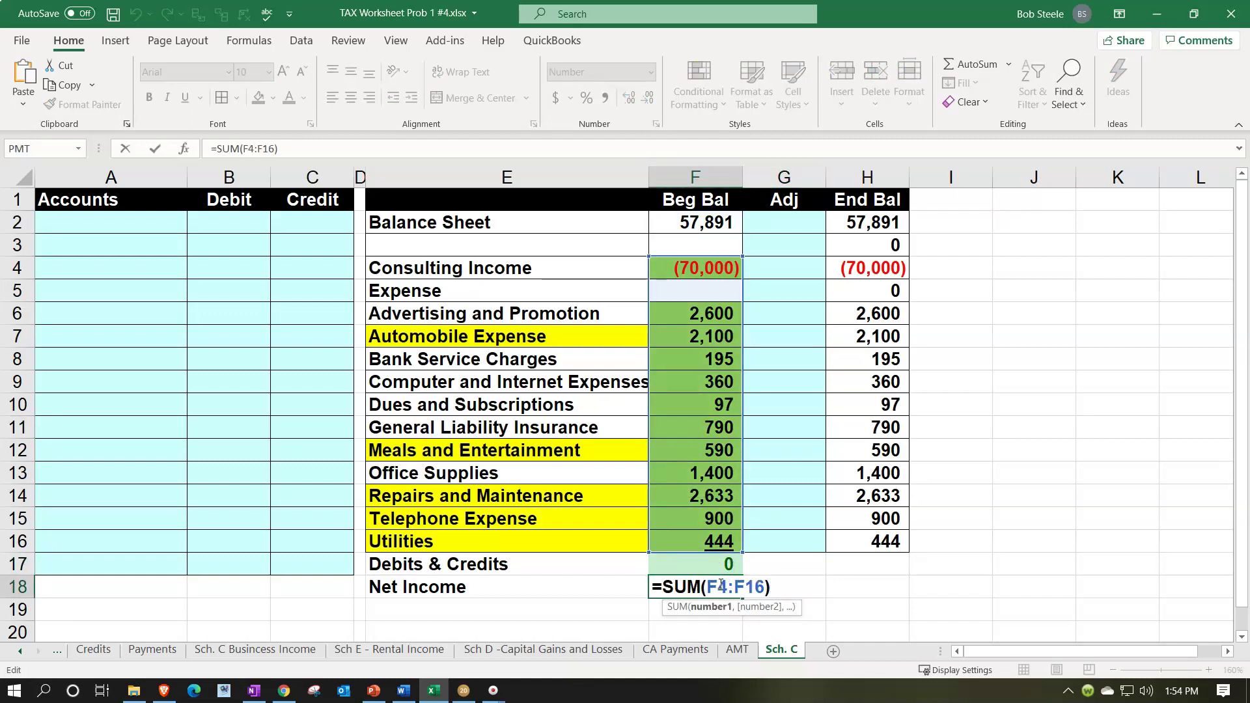
key("Return")
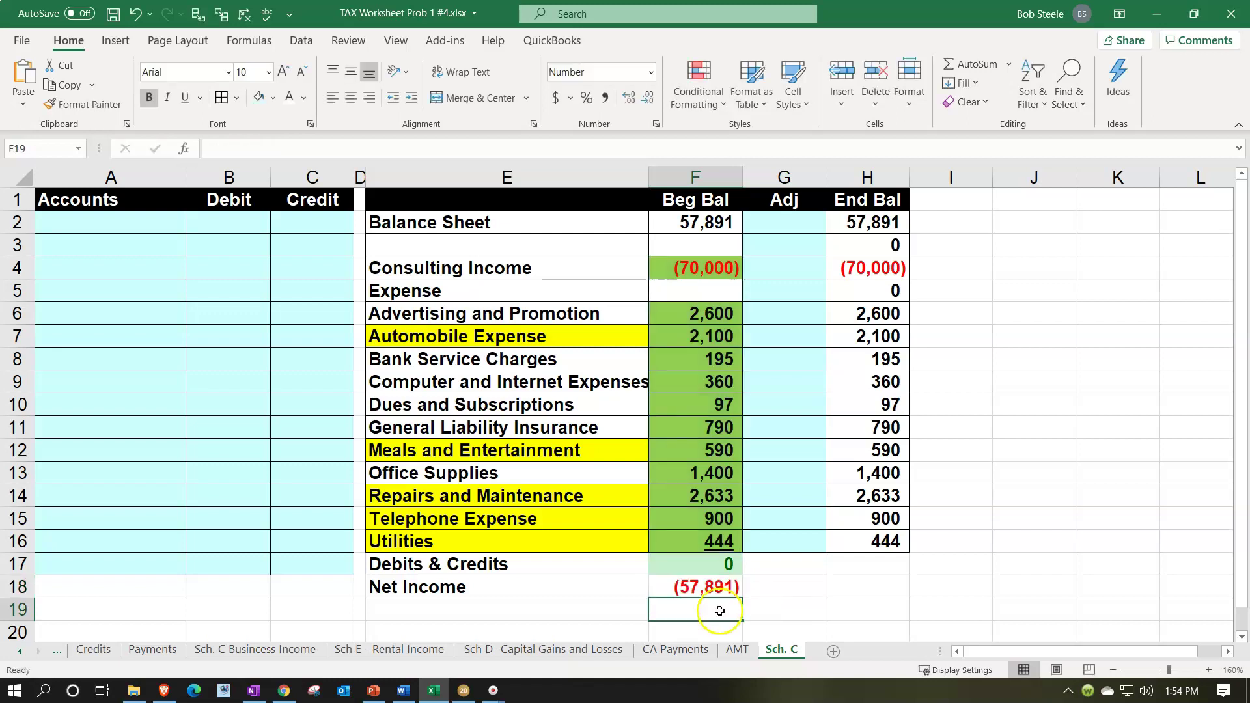
left_click_drag(724, 564, 876, 589)
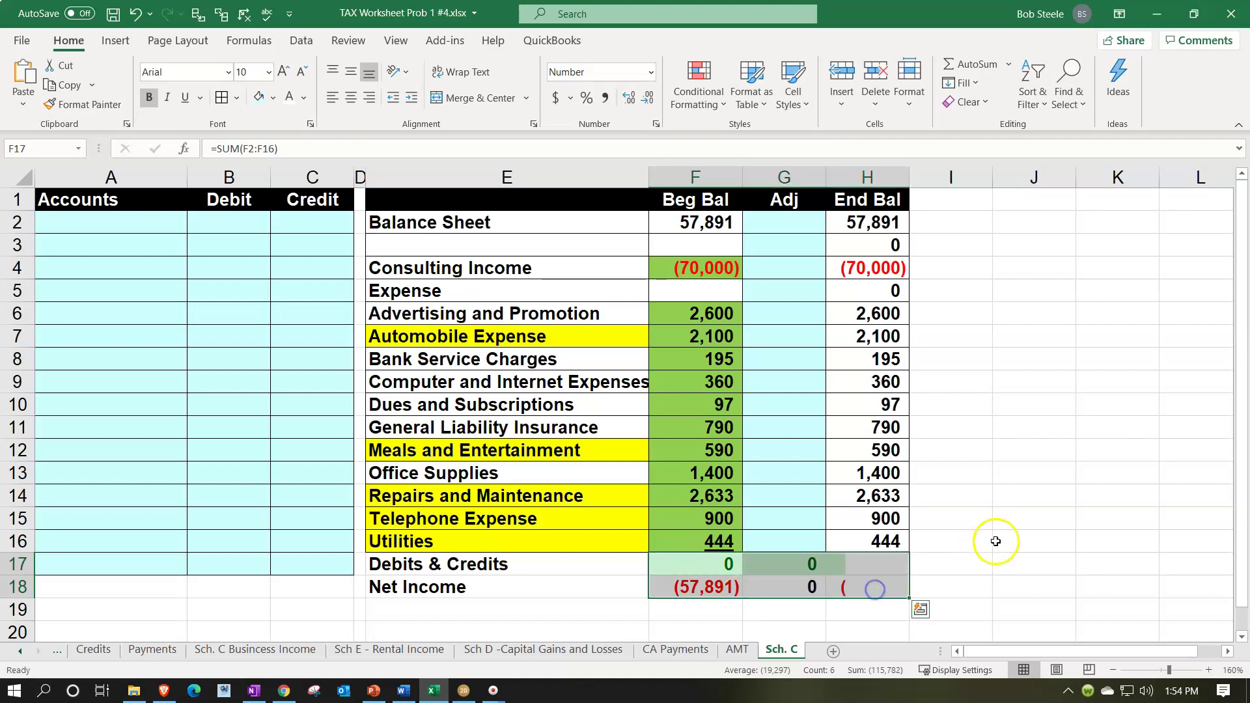
left_click(1006, 524)
Check the Debits & Credits sum formulas in G17 and H17.
left_click(795, 567)
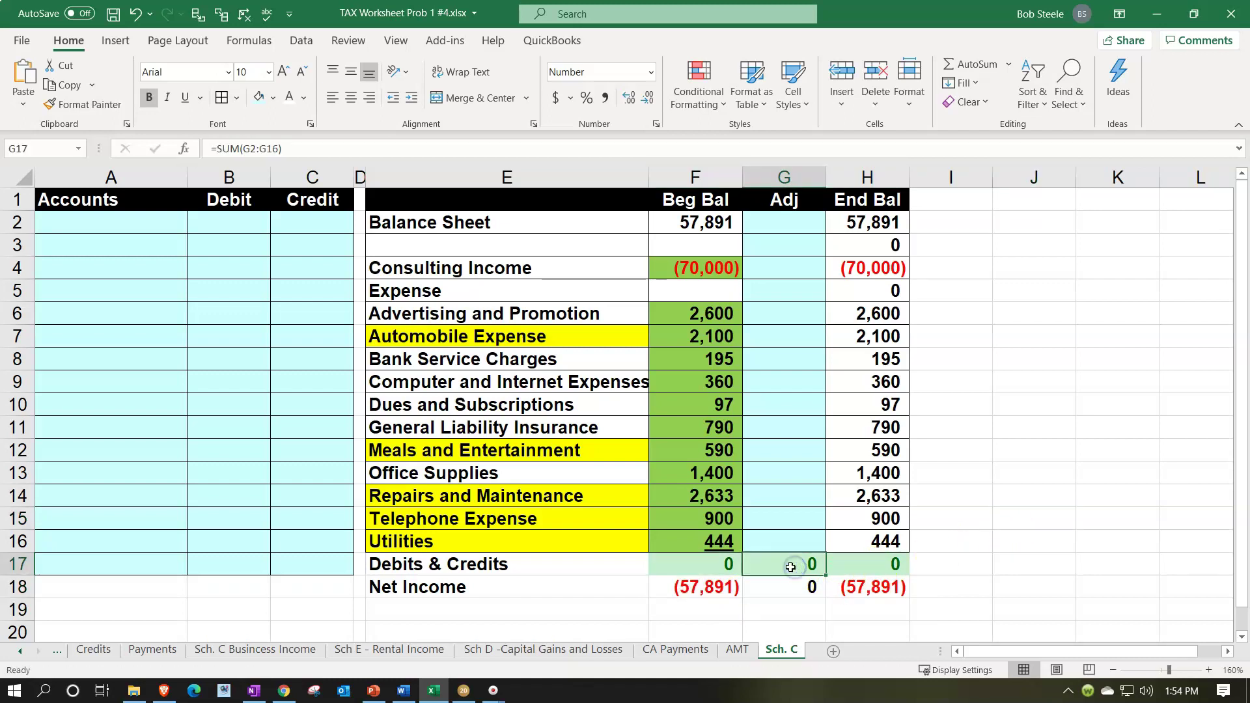
double_click(791, 567)
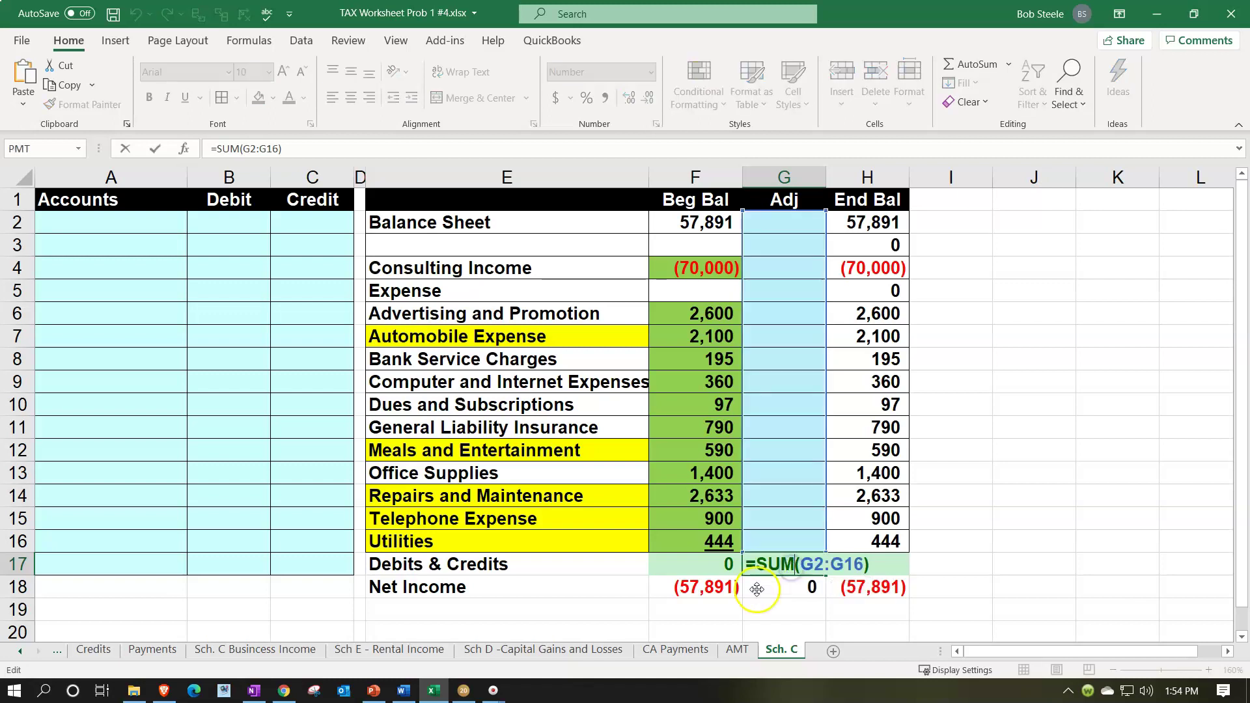
left_click(765, 586)
double_click(864, 566)
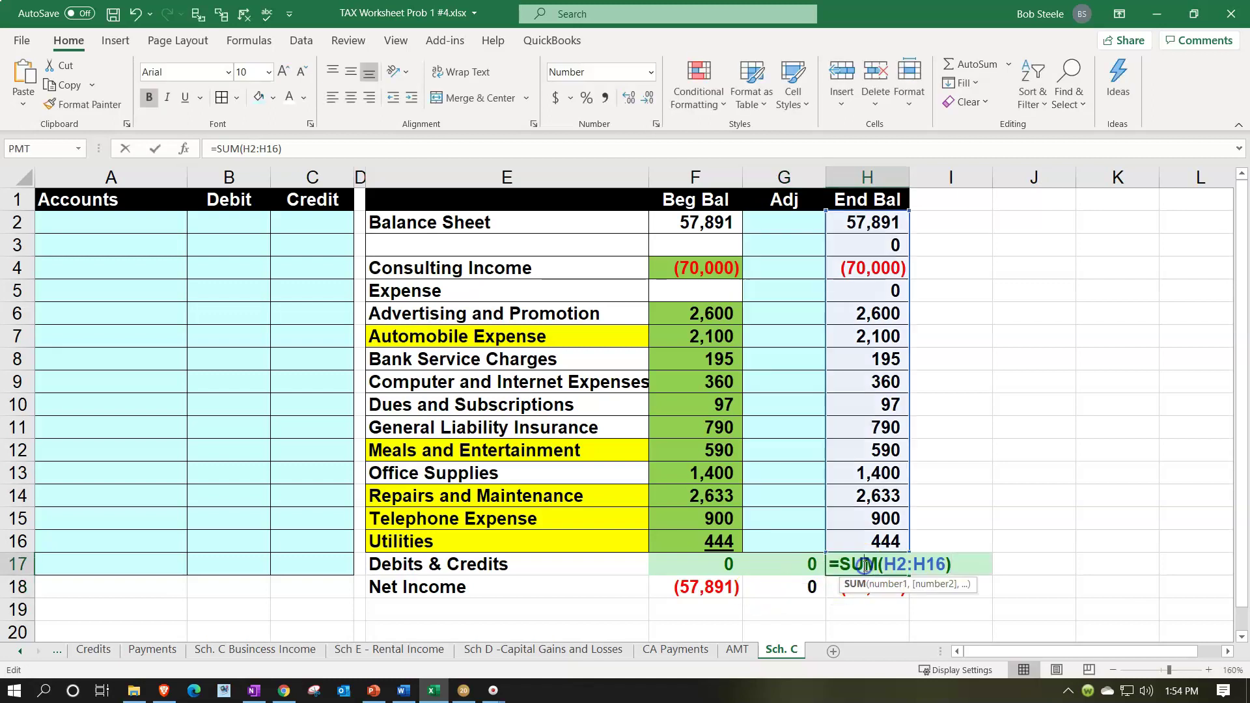
key("Return")
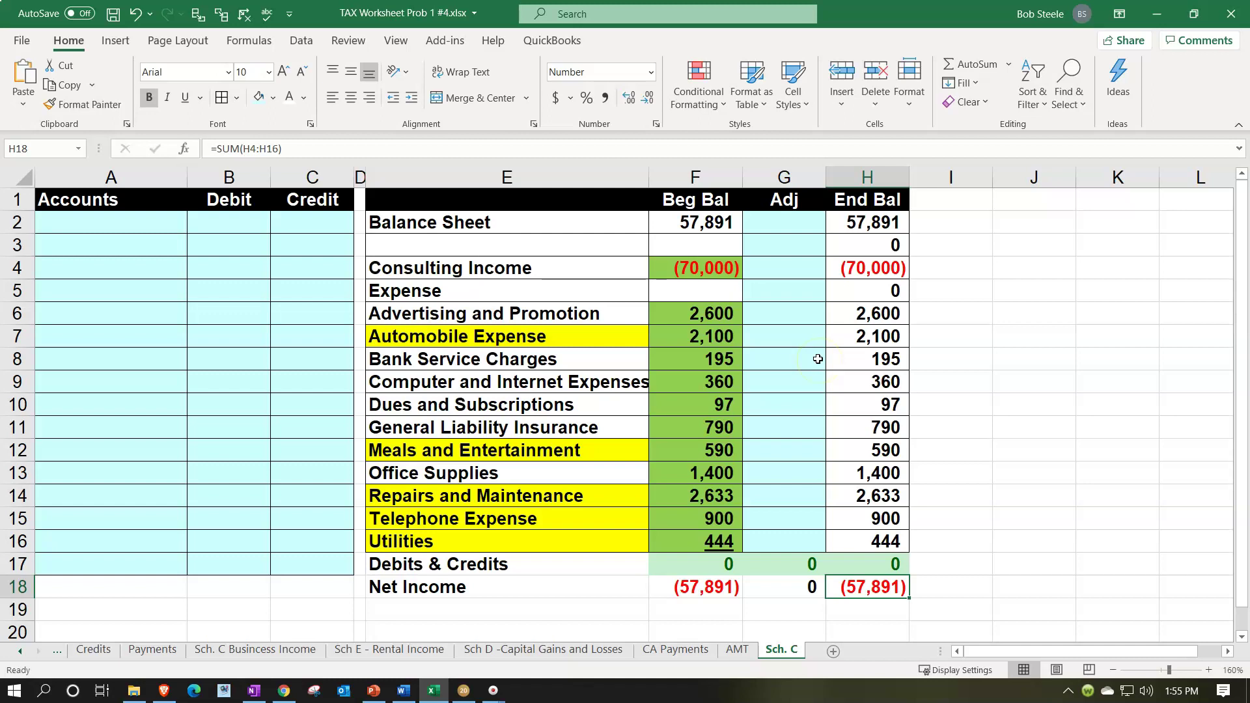
Review the expense accounts in column E from Automobile Expense down to Meals and Entertainment.
left_click(566, 339)
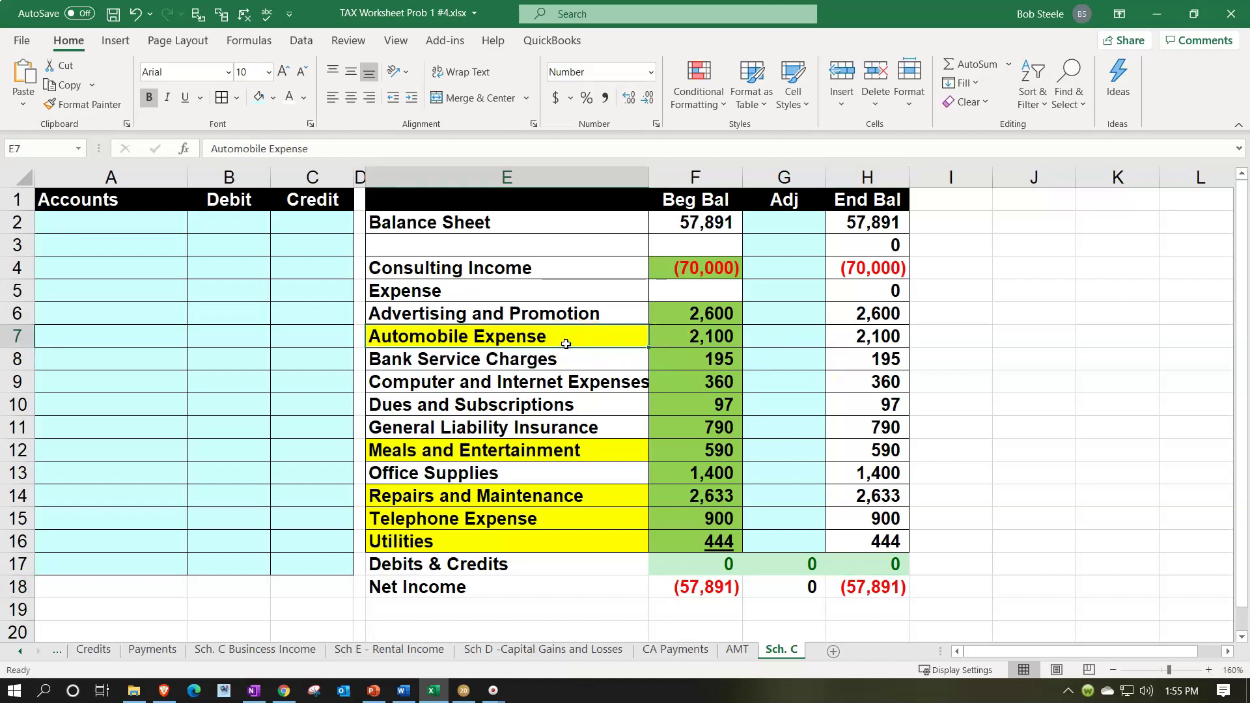
key("Down")
key("Down")
key("Down")
key("Down")
key("Down")
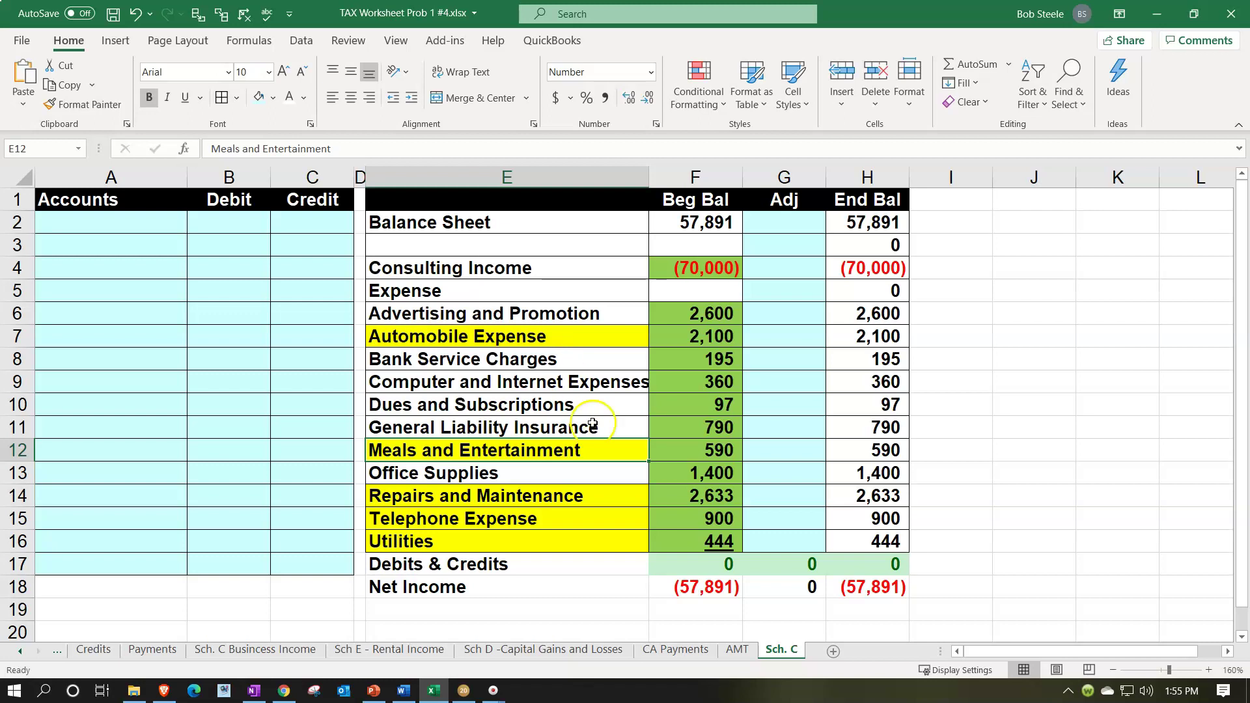
left_click(597, 446)
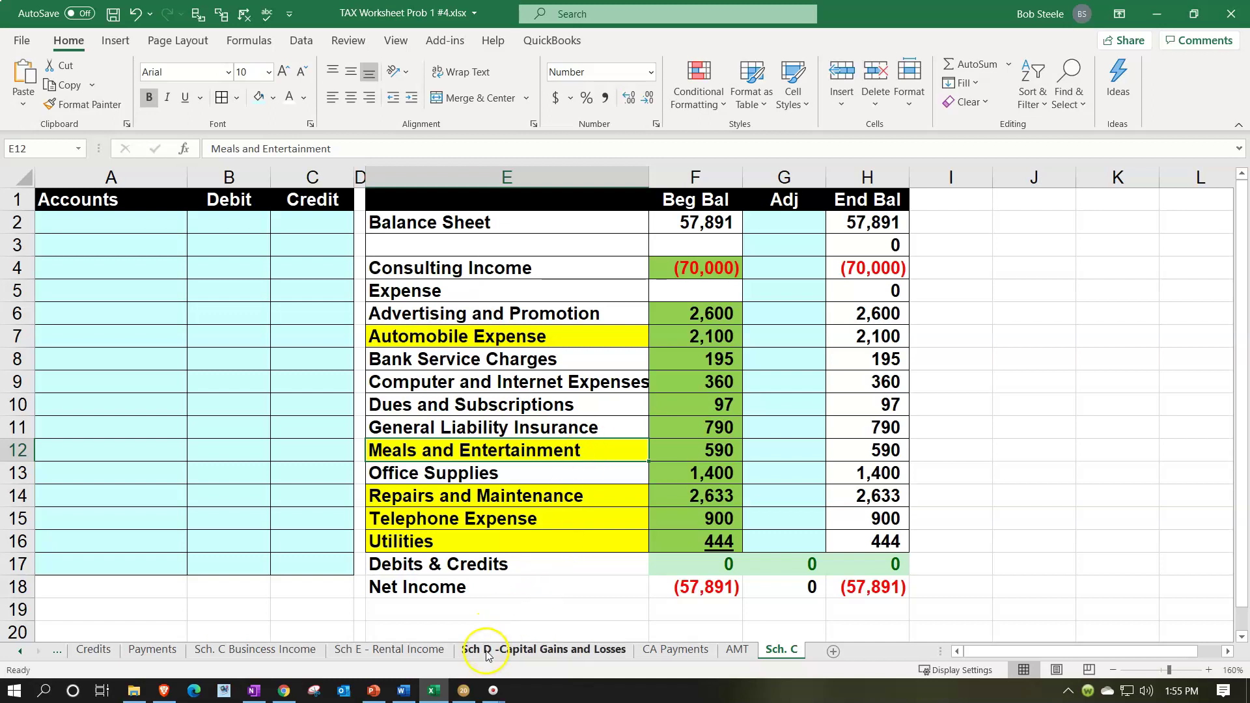
Switch to Lacerte and examine the Schedule C expense lines and the net profit on line 31.
left_click(464, 690)
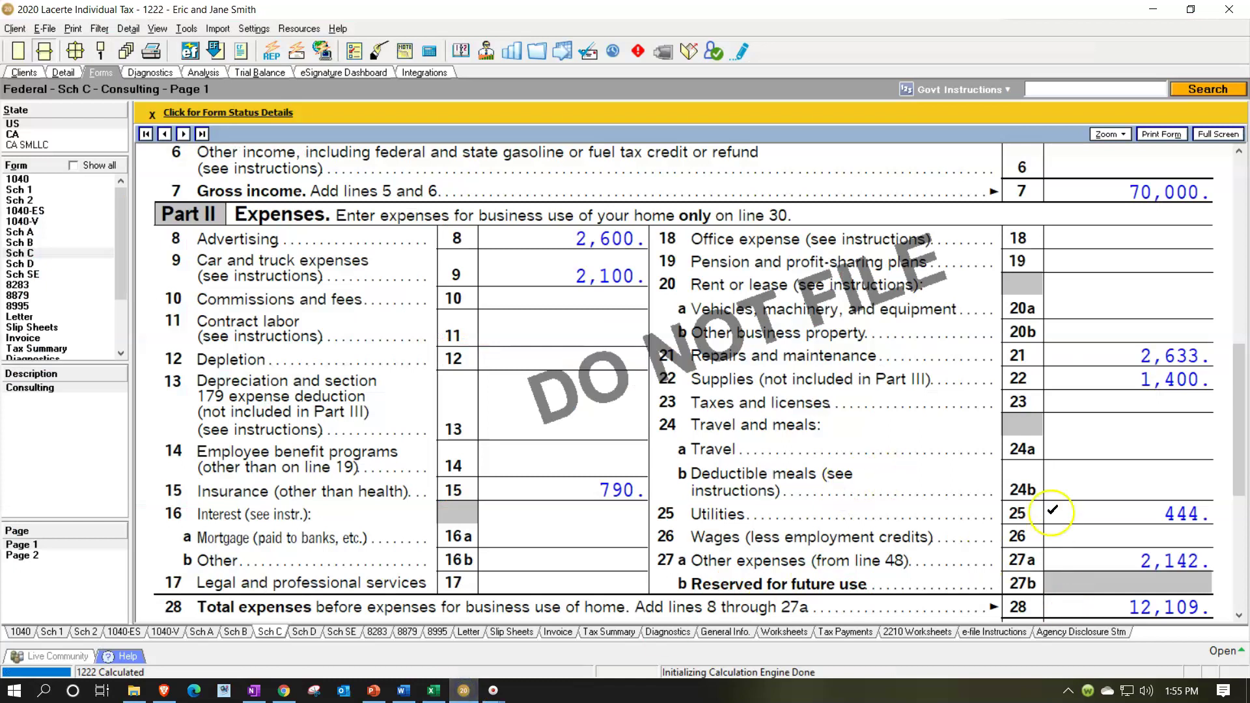
scroll(1055, 514, "down", 3)
scroll(1113, 489, "down", 1)
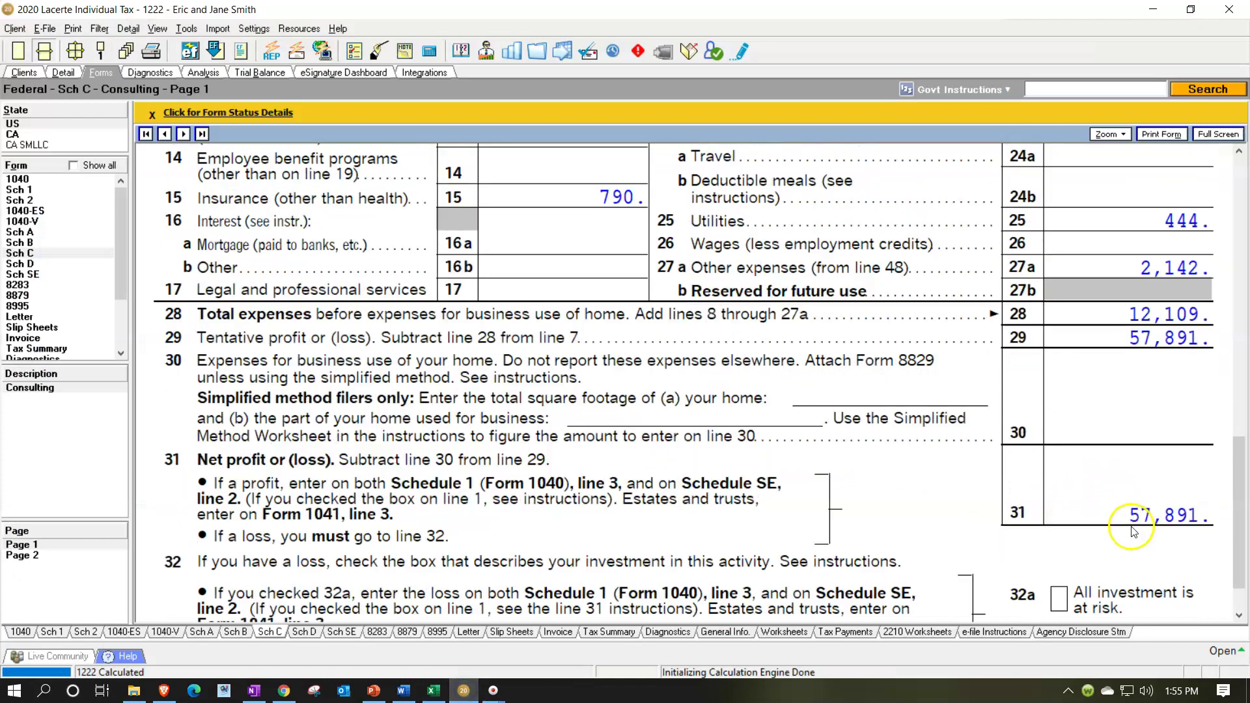
scroll(1131, 513, "up", 3)
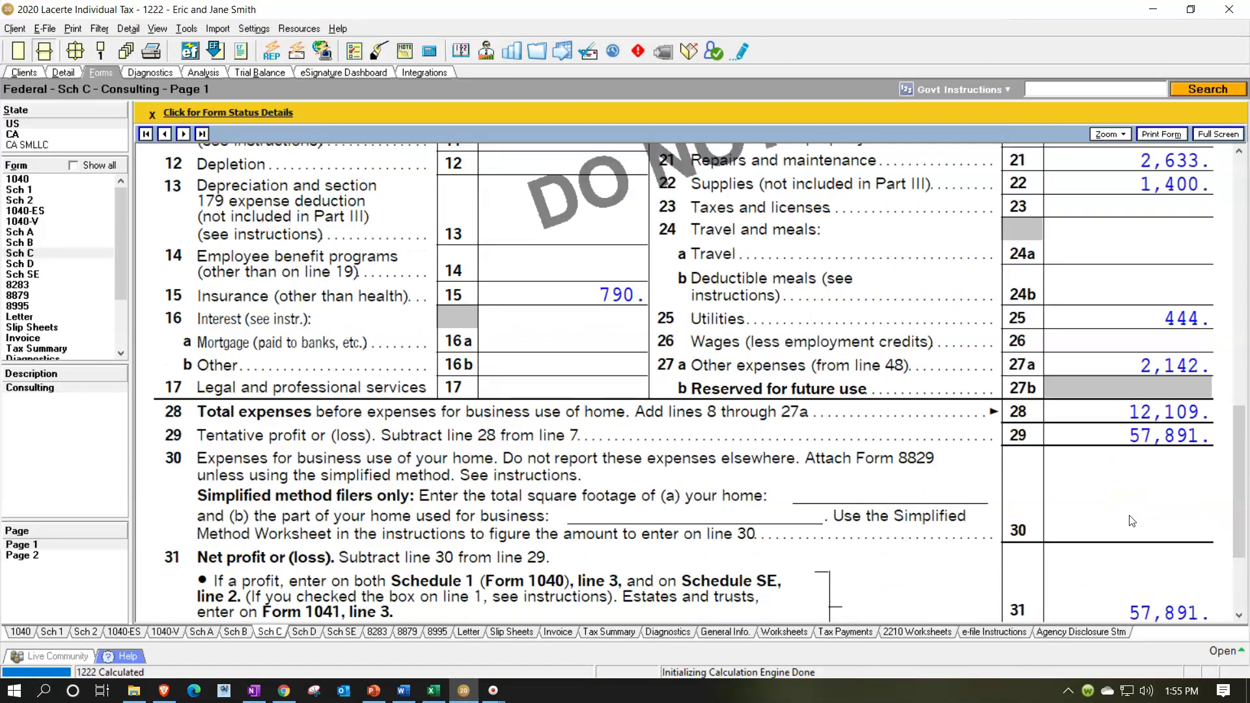
scroll(1131, 510, "up", 1)
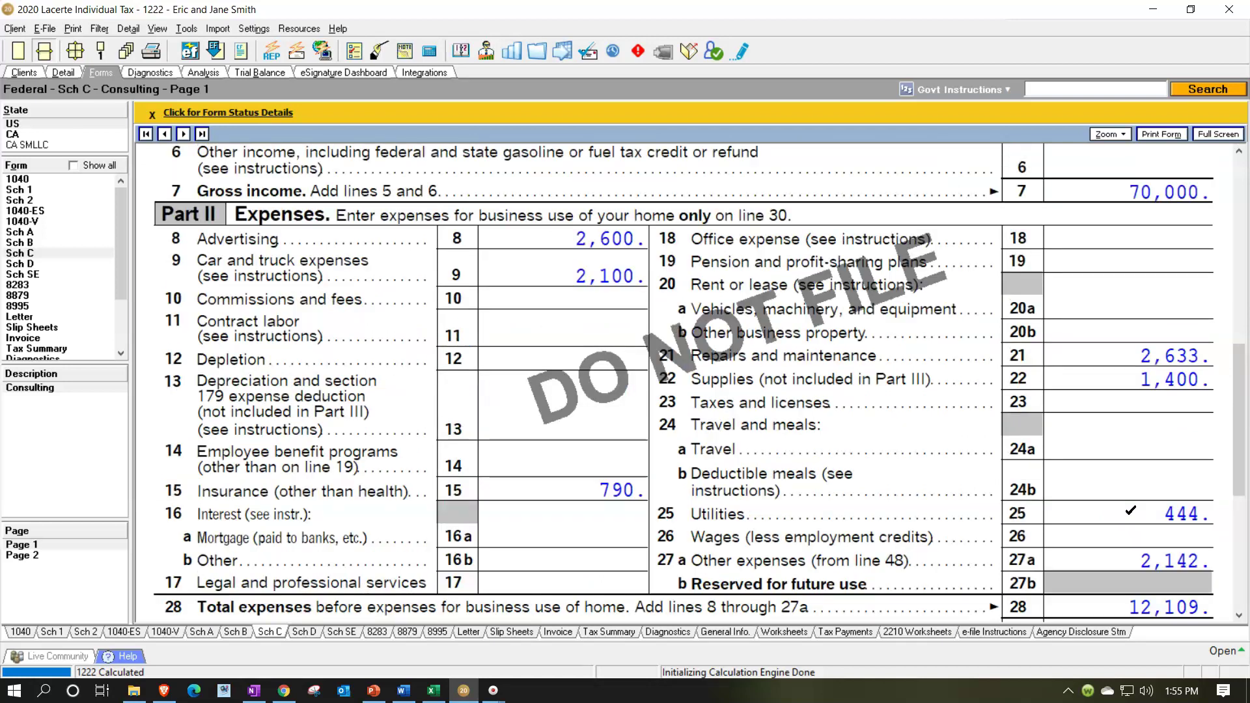
In the Schedule C input detail, delete the Meals entry from the Other expenses list.
left_click(76, 72)
scroll(500, 350, "down", 4)
scroll(502, 350, "down", 6)
left_click(529, 417)
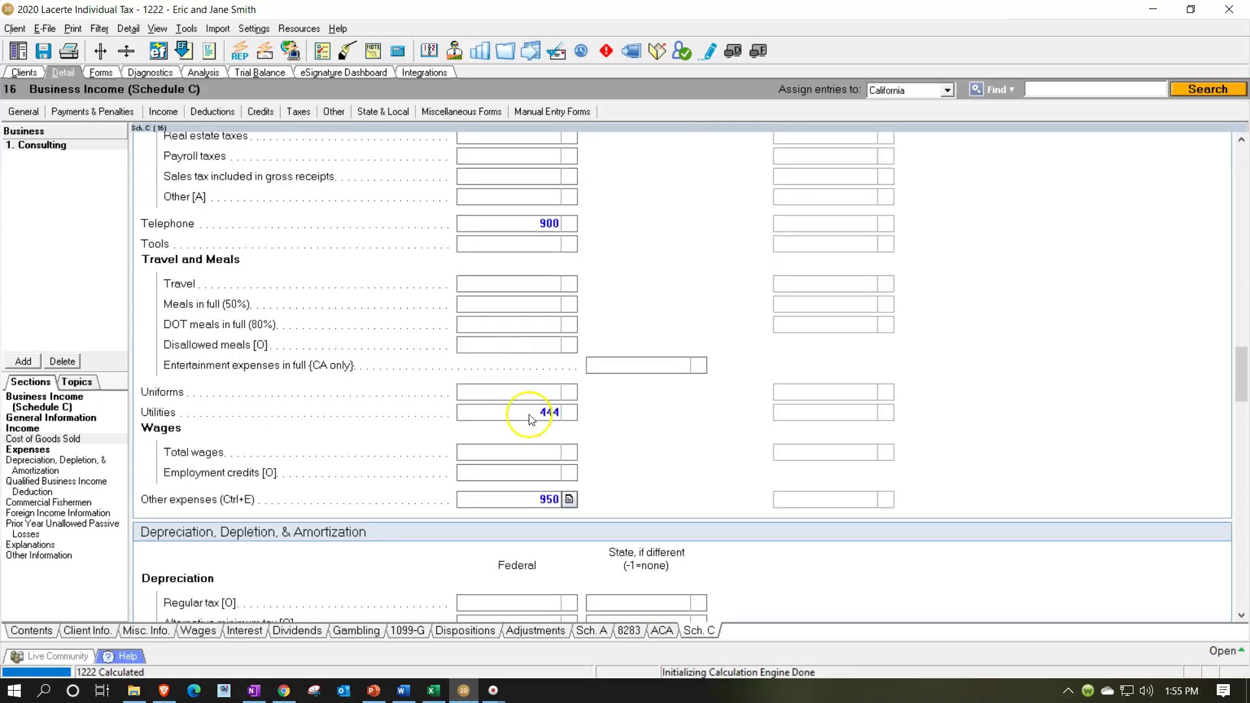
left_click(569, 499)
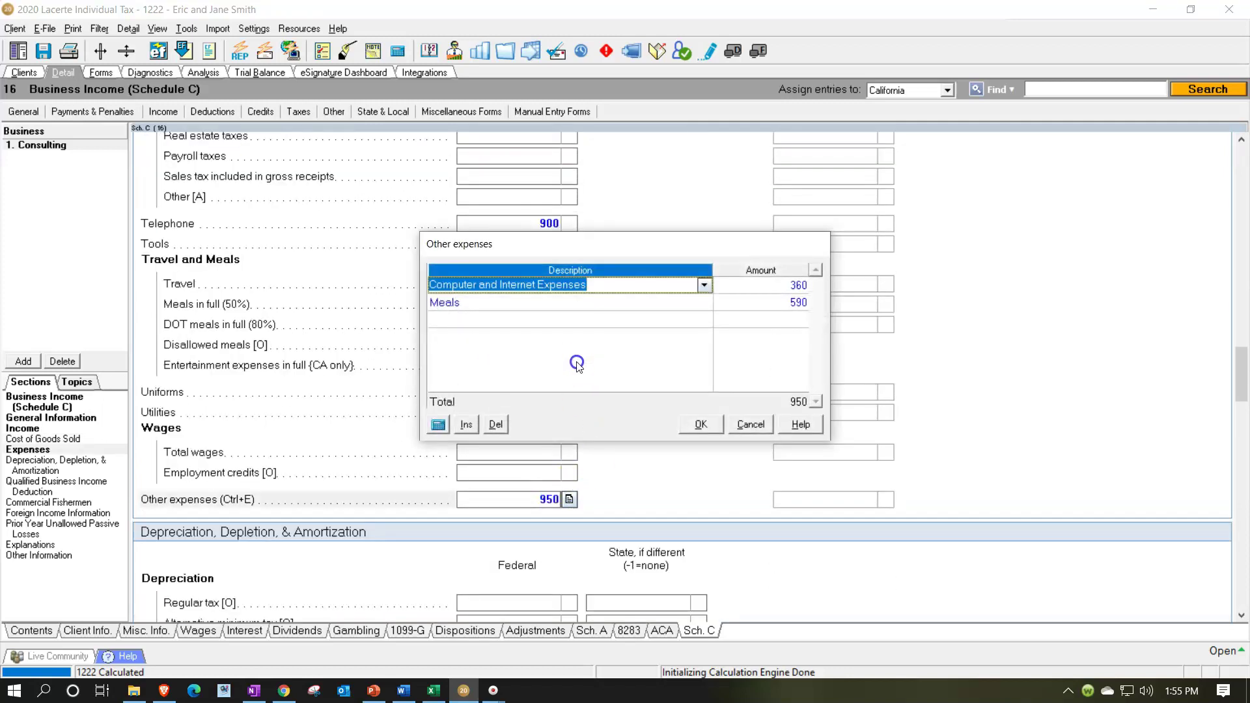
left_click(538, 303)
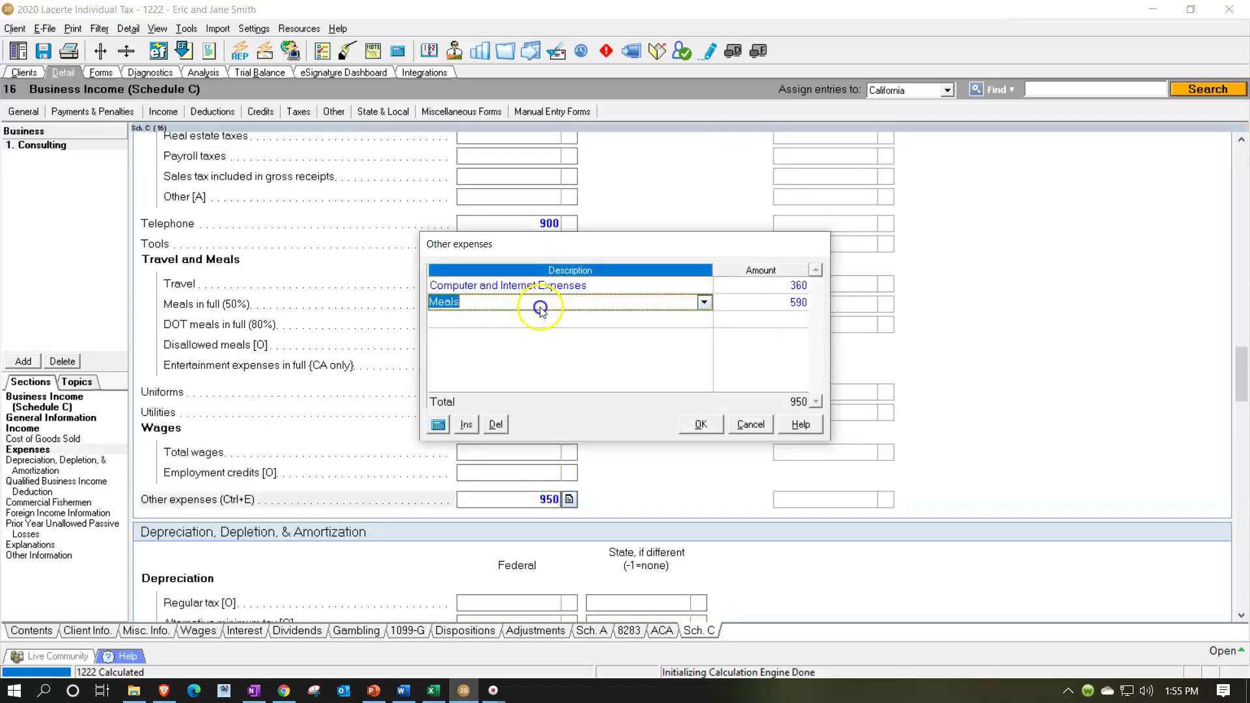
left_click(497, 424)
left_click(701, 424)
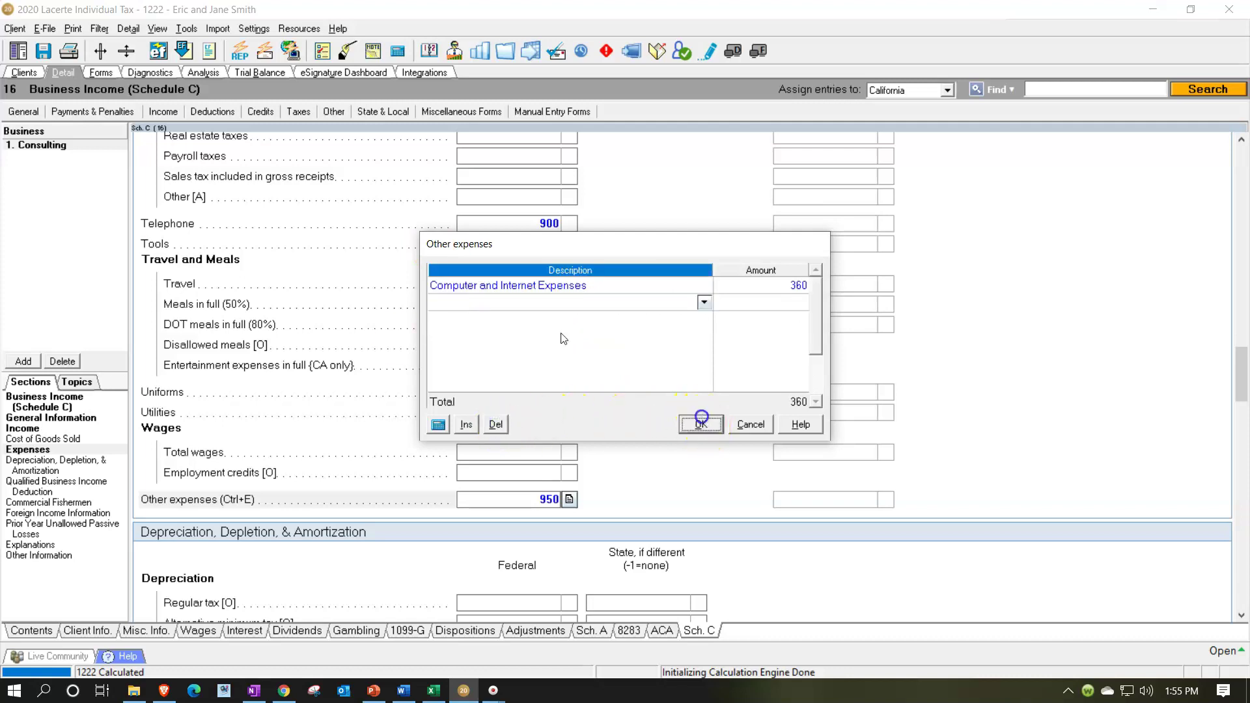
Check the meals amount in the Excel worksheet and enter 590 for Meals in full (50%) in Lacerte.
left_click(532, 306)
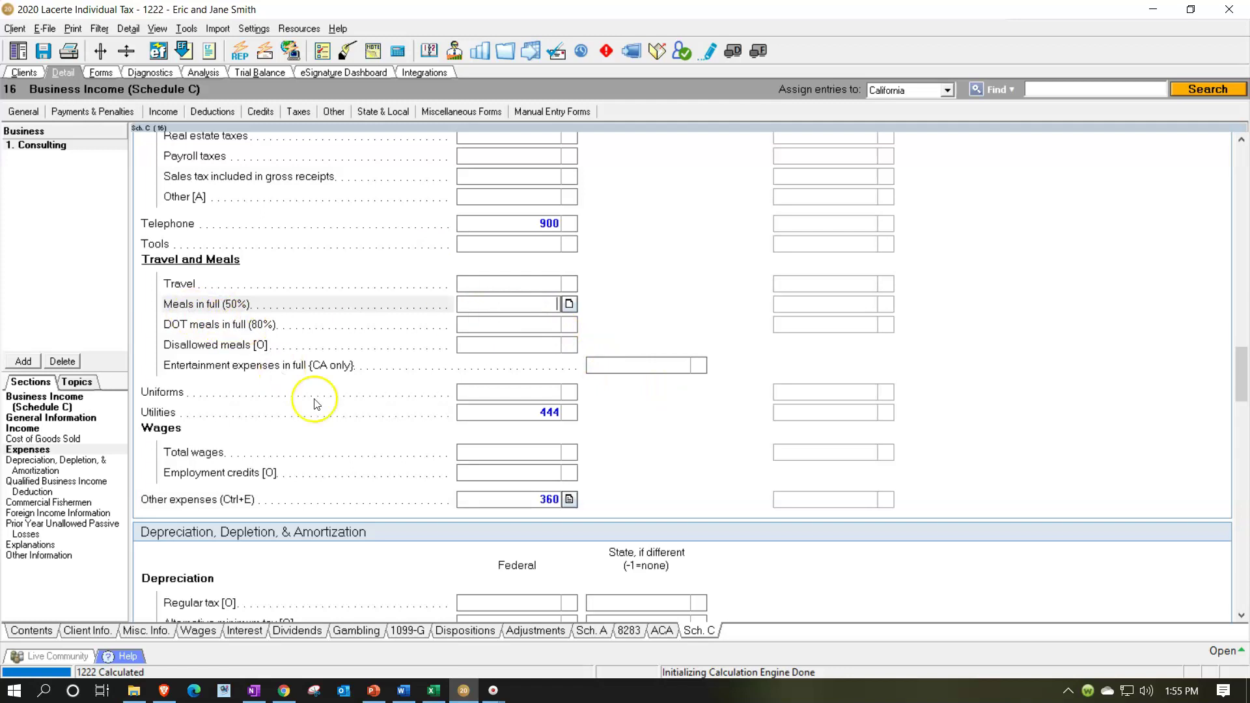
left_click(434, 692)
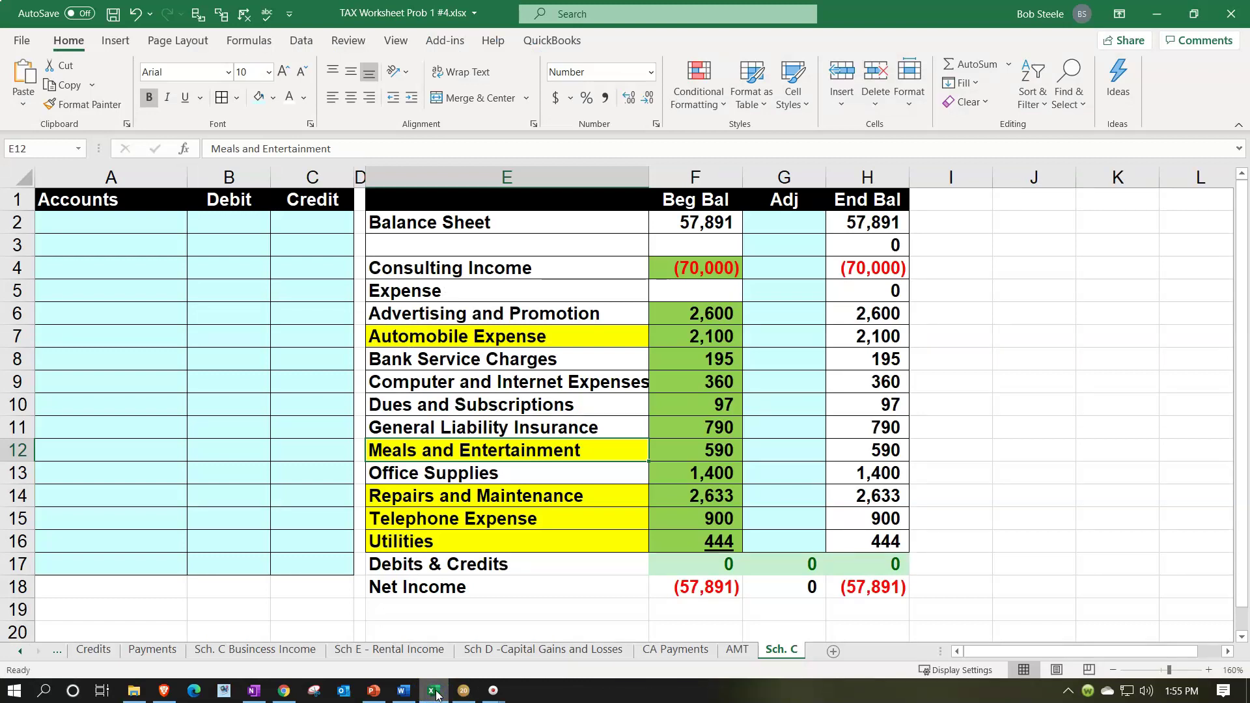
left_click(464, 690)
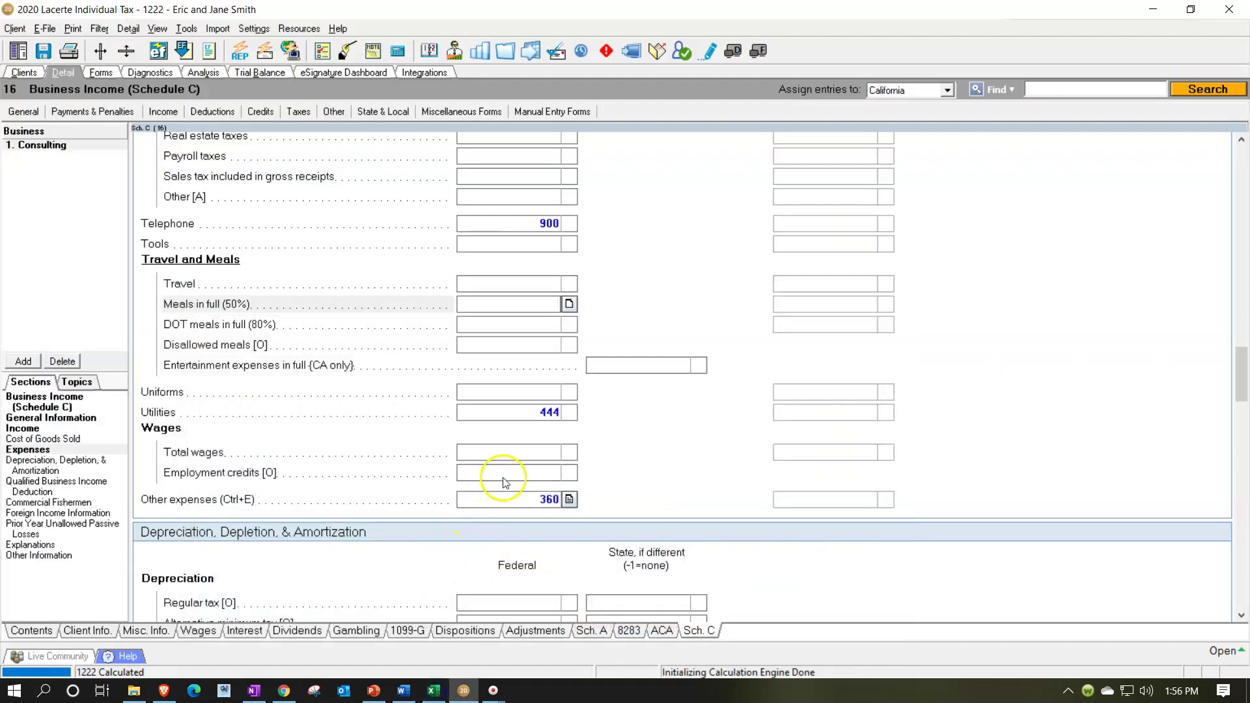
type("590")
key("Return")
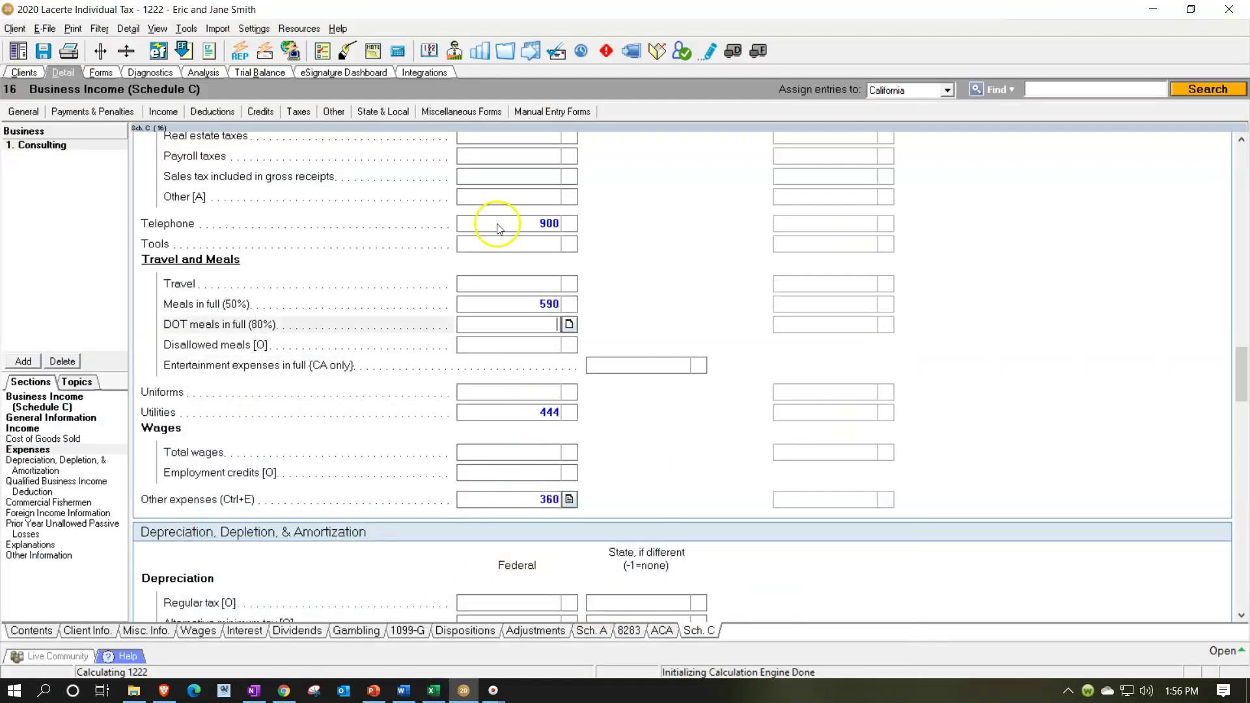
View the Schedule C form, check-mark the deductible meals amount on line 24b, and examine the net profit.
left_click(101, 73)
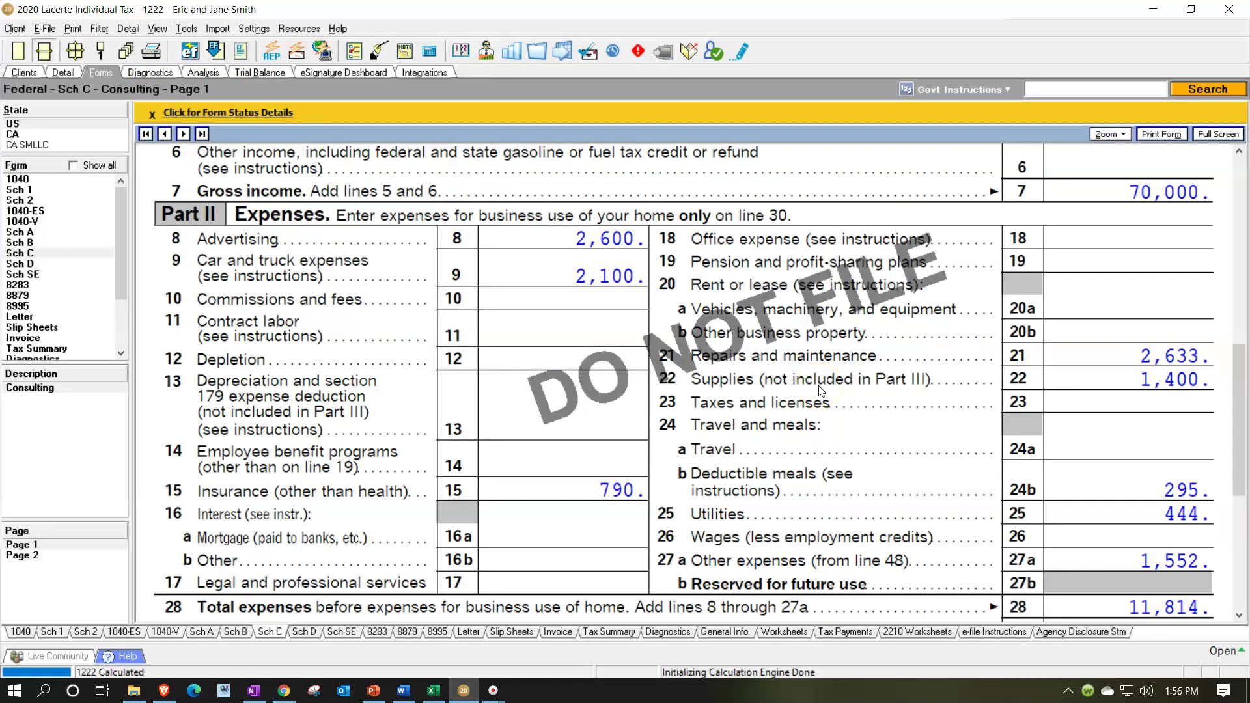
left_click(1063, 491)
left_click(1095, 491)
scroll(1102, 485, "down", 2)
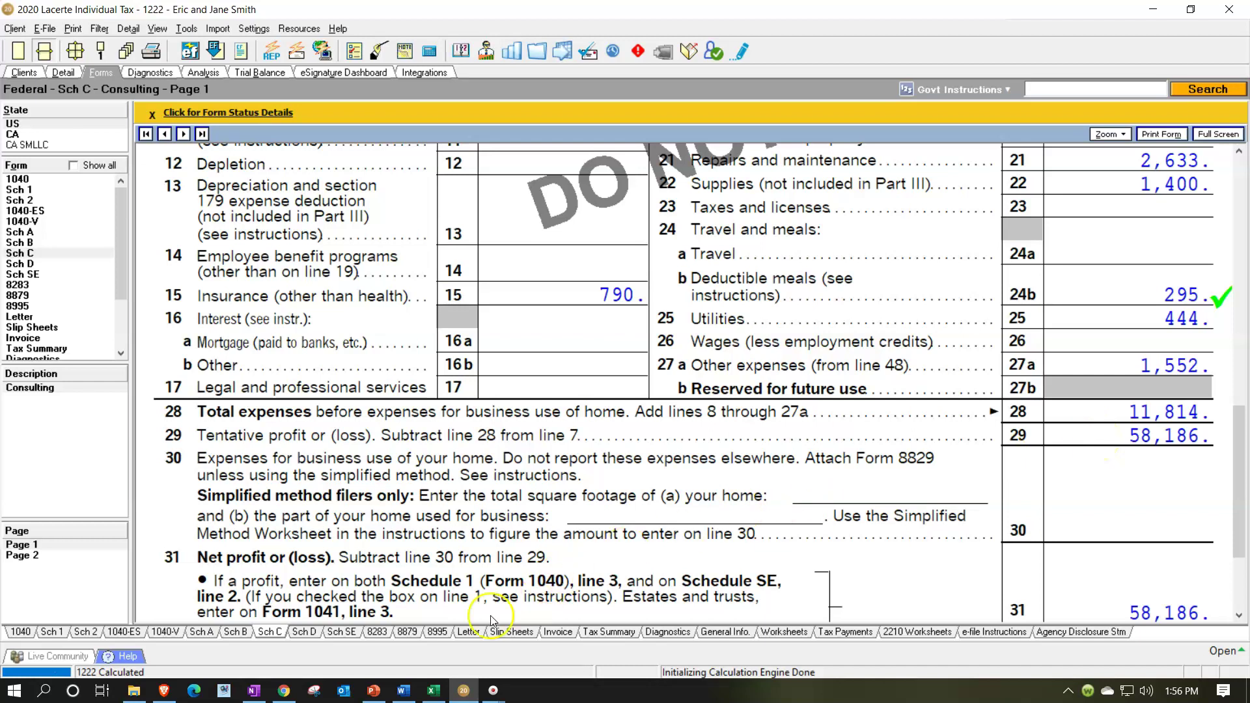
Switch to the Excel worksheet and fill the Meals and Entertainment label cell E12 with green.
left_click(432, 692)
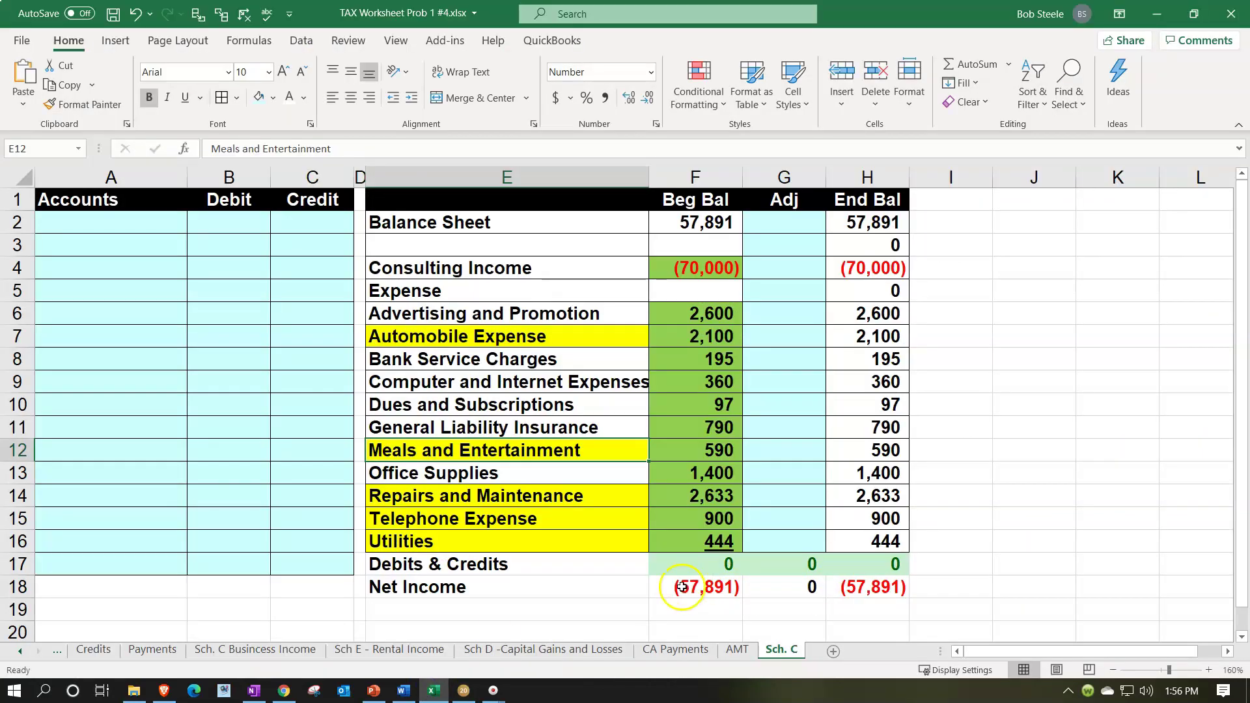
left_click(681, 586)
left_click(545, 453)
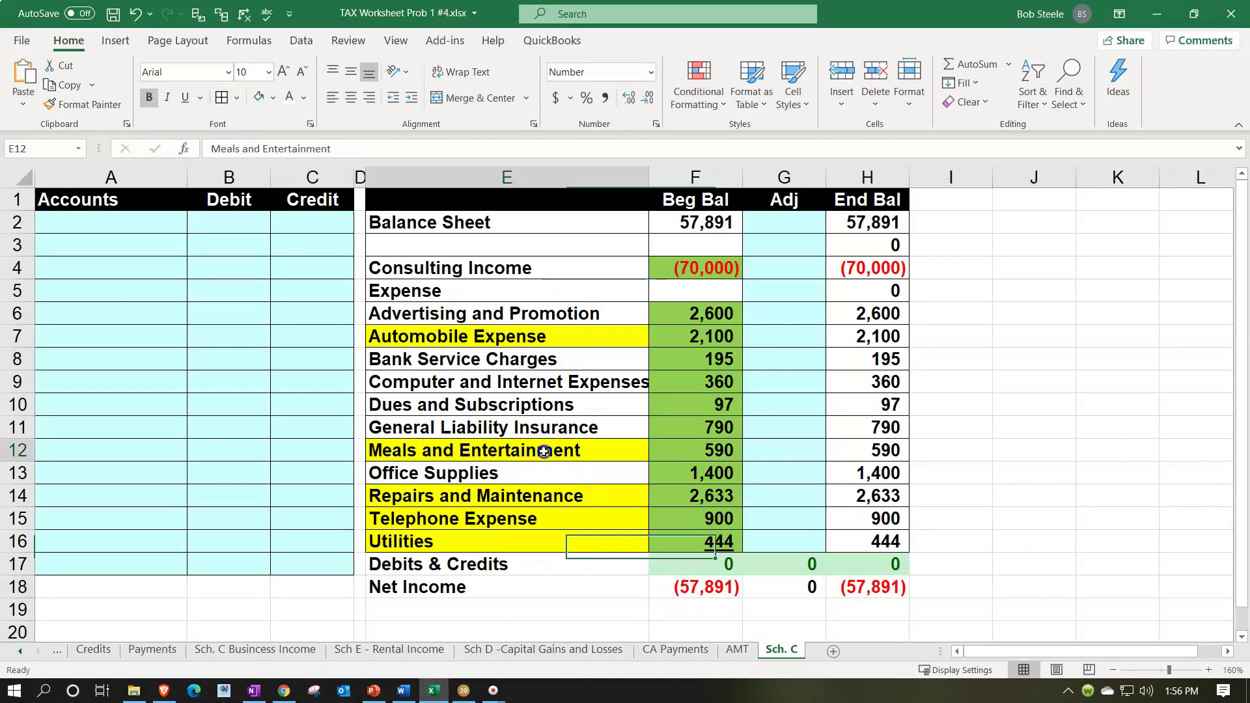
right_click(608, 450)
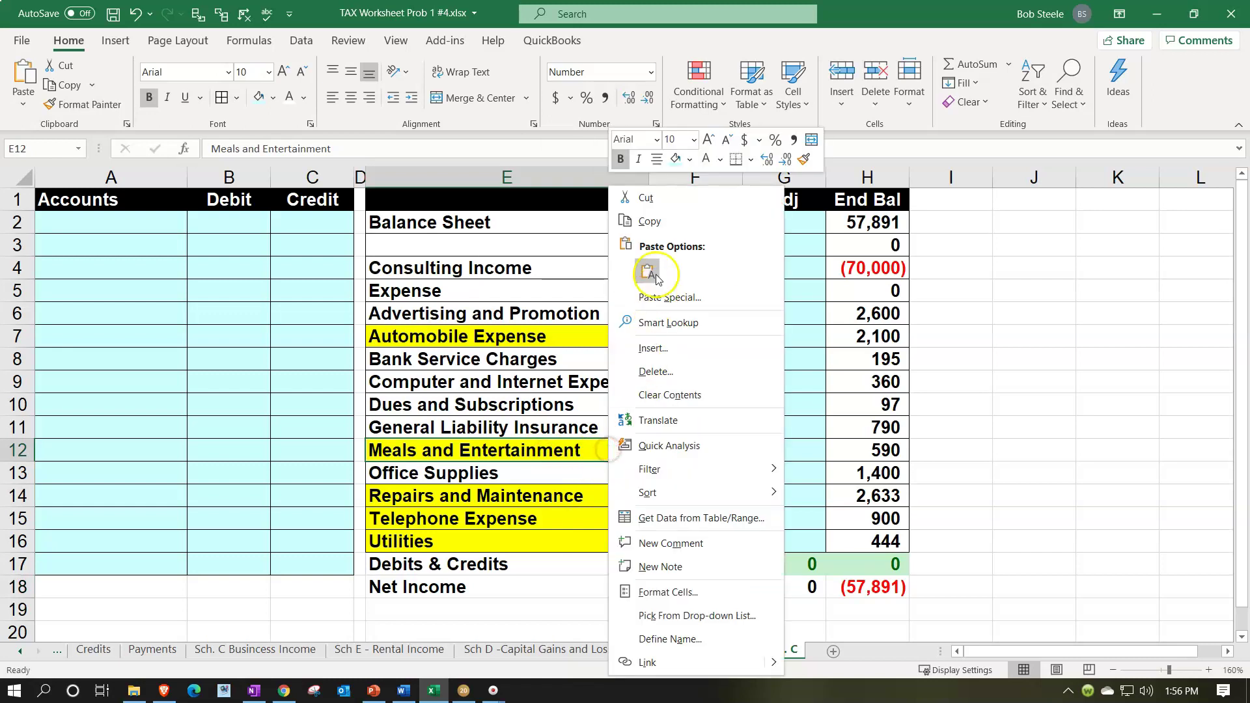
left_click(690, 163)
left_click(726, 312)
Remove the fill colour from the Beg Bal amounts in F4:F16.
left_click_drag(694, 268, 695, 537)
right_click(690, 515)
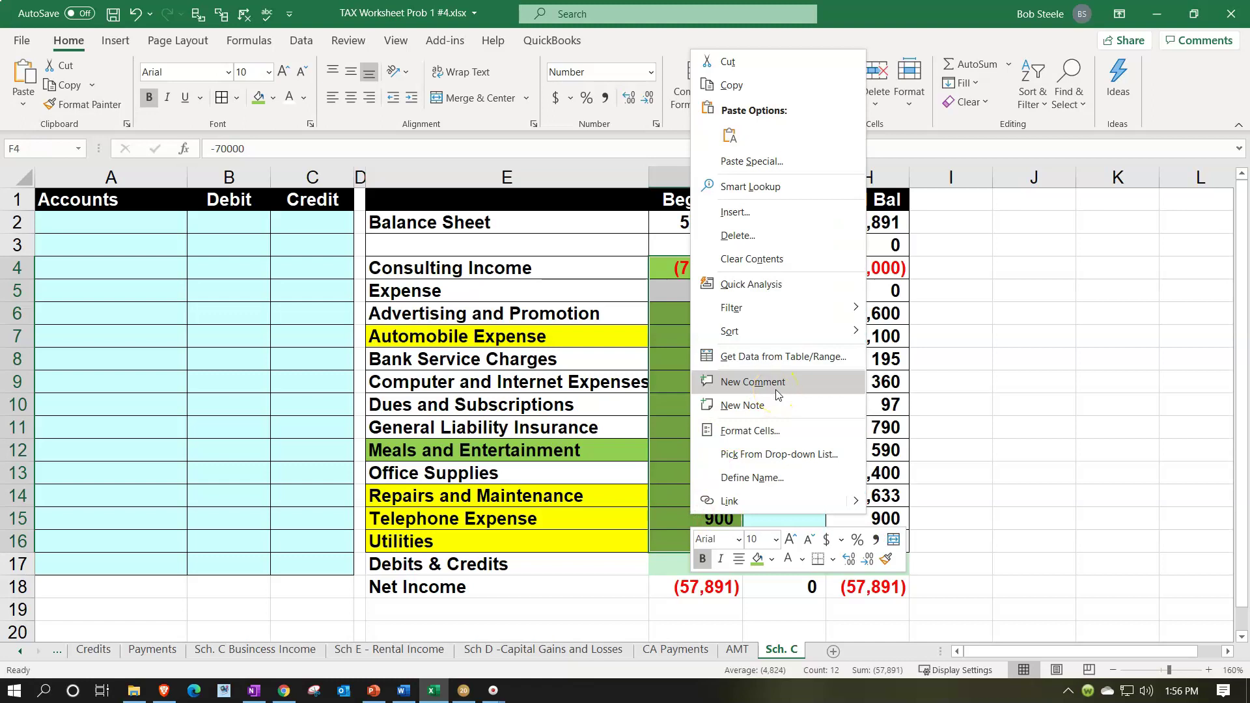
left_click(770, 559)
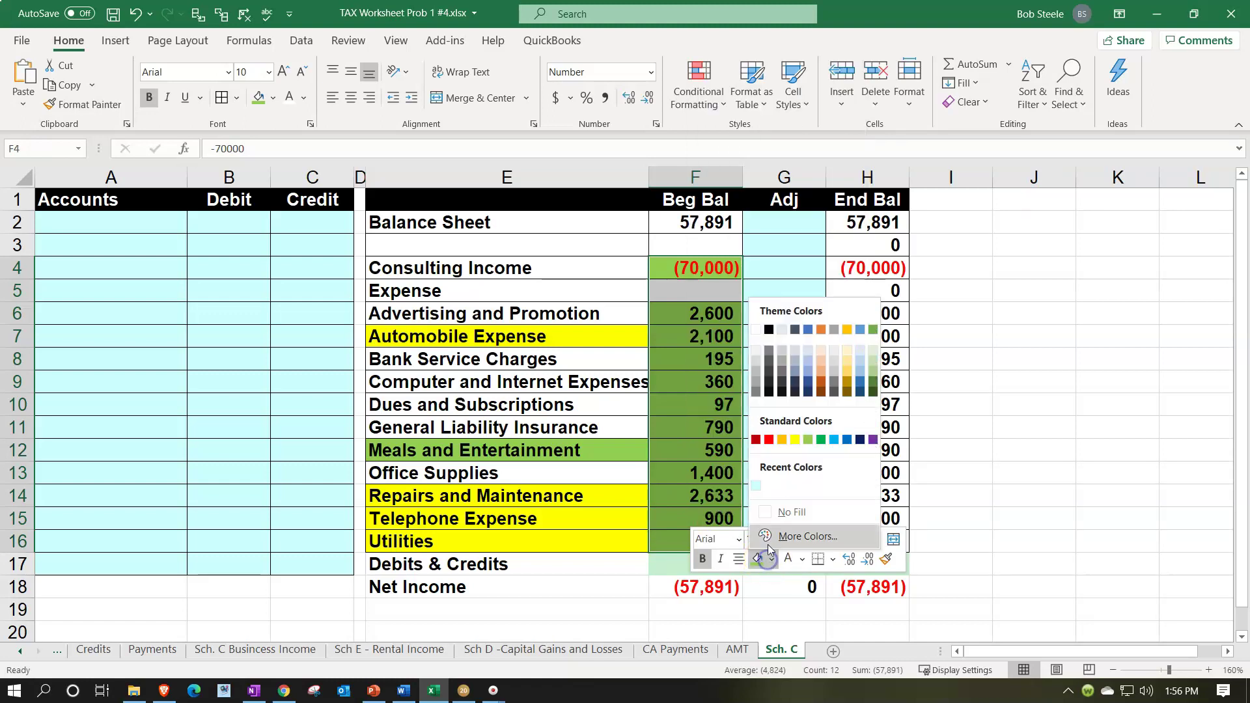
left_click(791, 512)
left_click(454, 386)
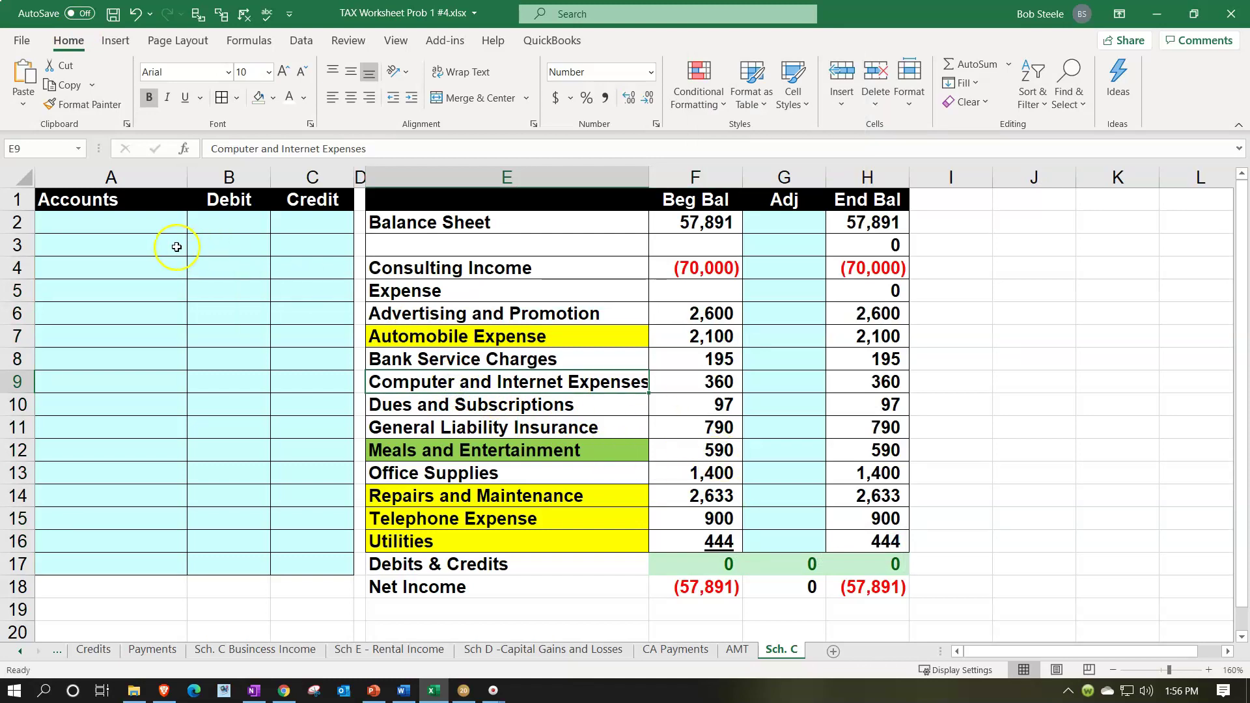
Widen the Accounts column and link cell A3 to the Meals and Entertainment label in E12.
left_click_drag(187, 184, 268, 185)
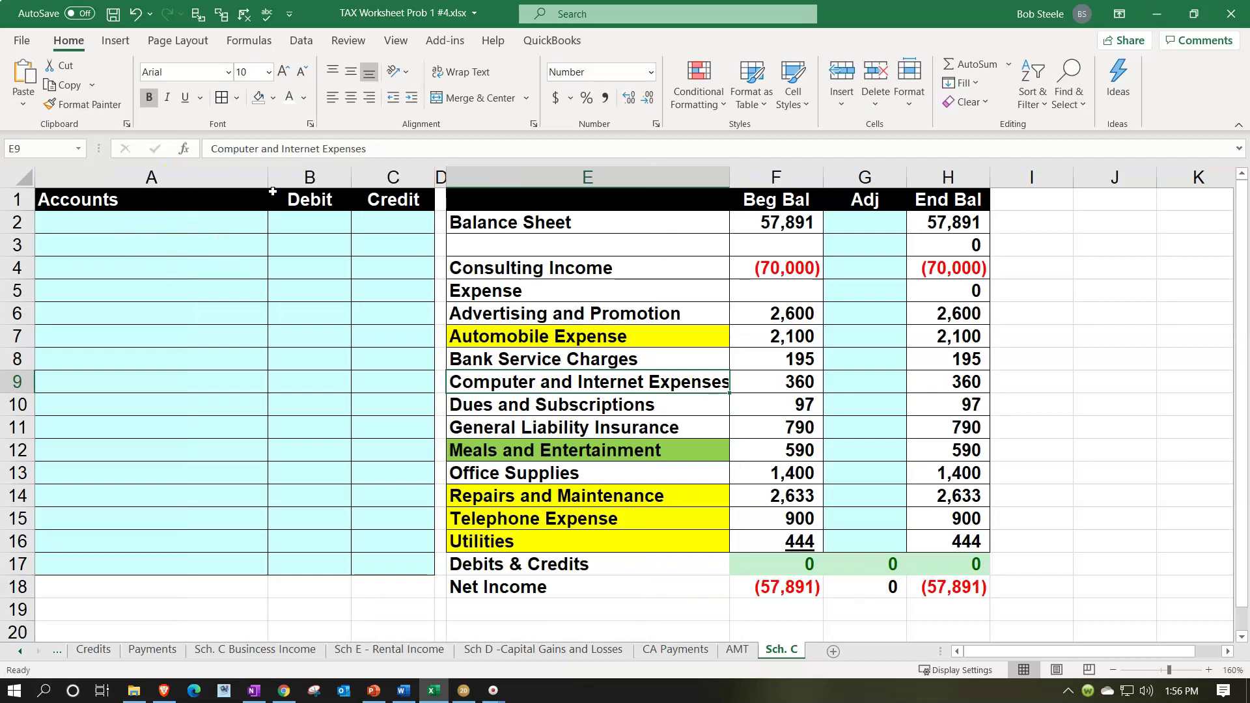
left_click(188, 219)
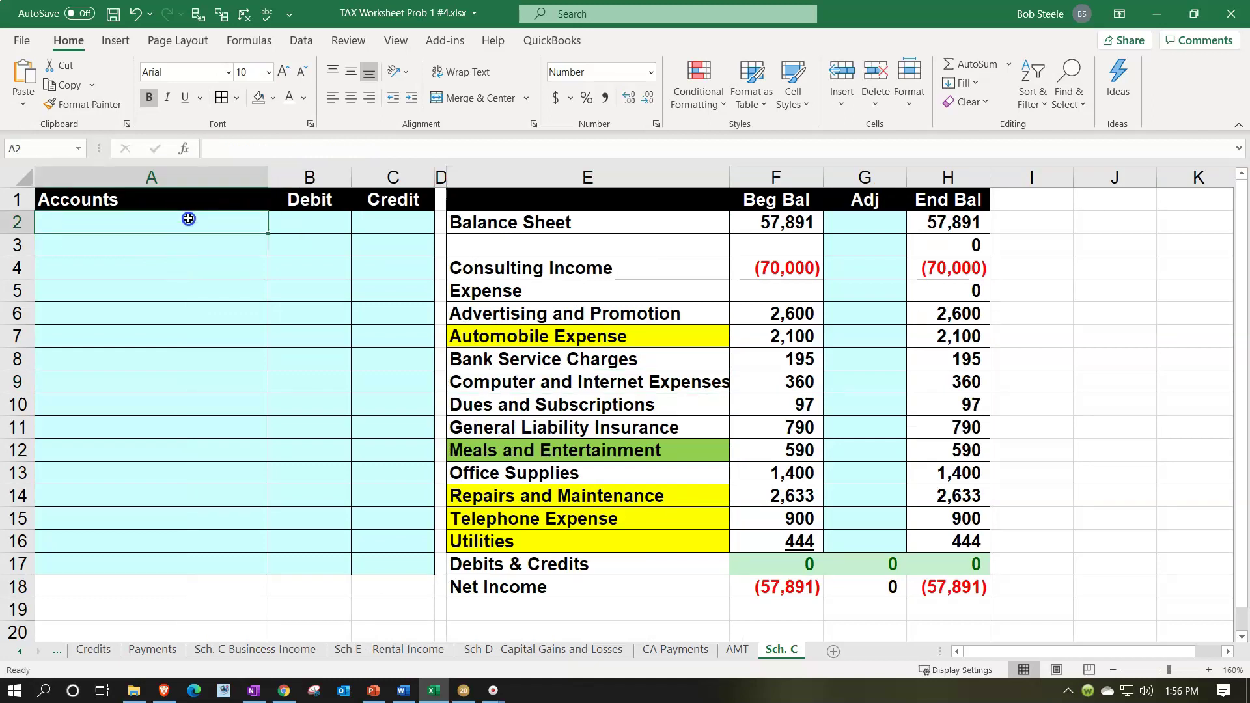
key("Return")
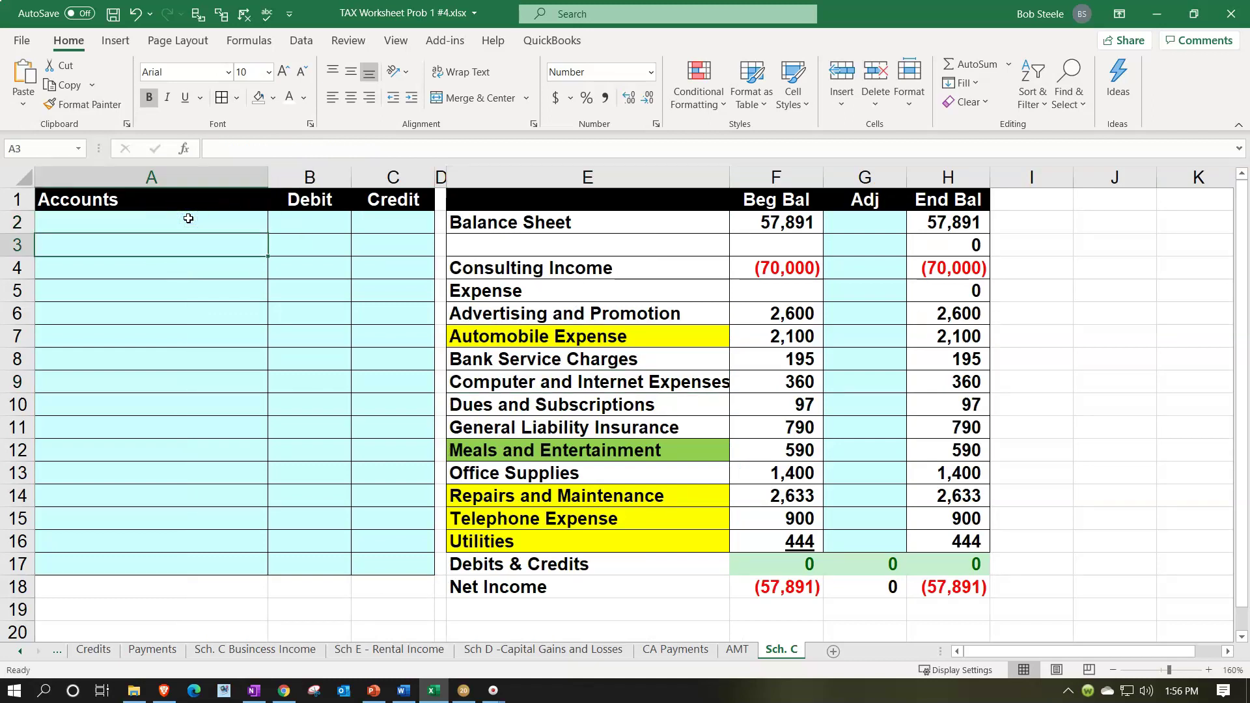
type("=")
key("Right")
key("Right")
key("Right")
key("Right")
key("Down")
key("Down")
key("Down")
key("Down")
key("Down")
key("Down")
key("Down")
key("Down")
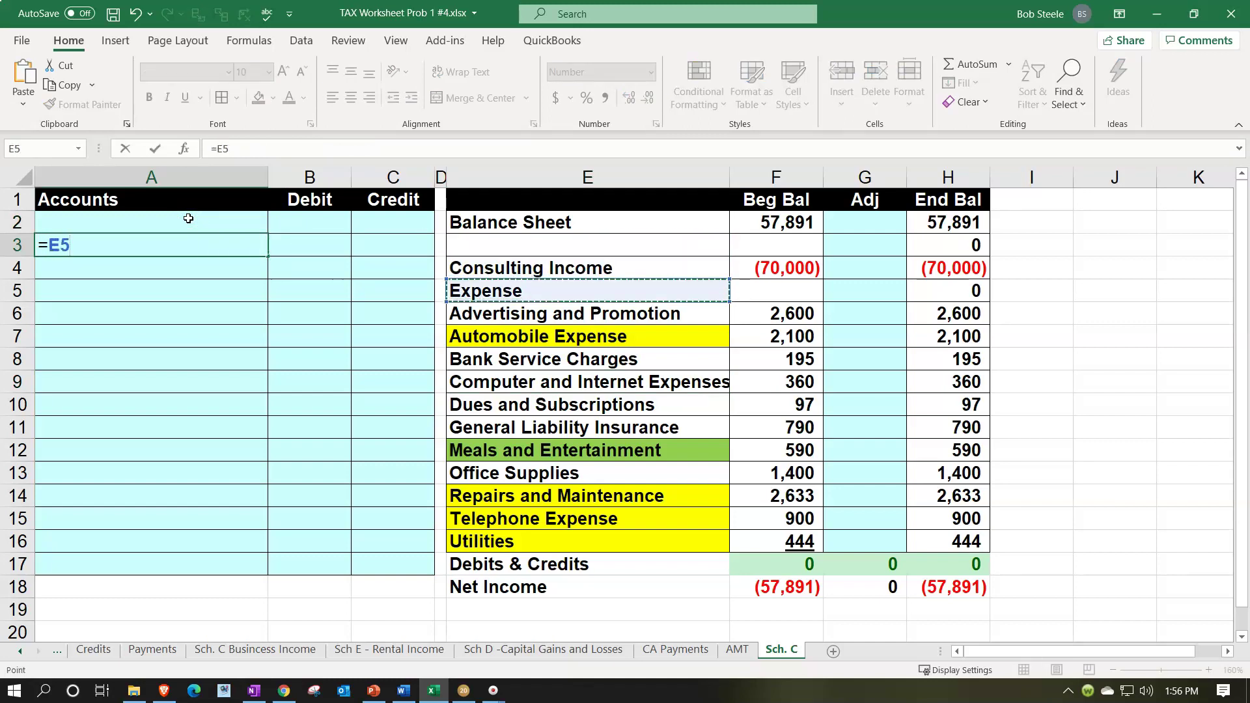
key("Down")
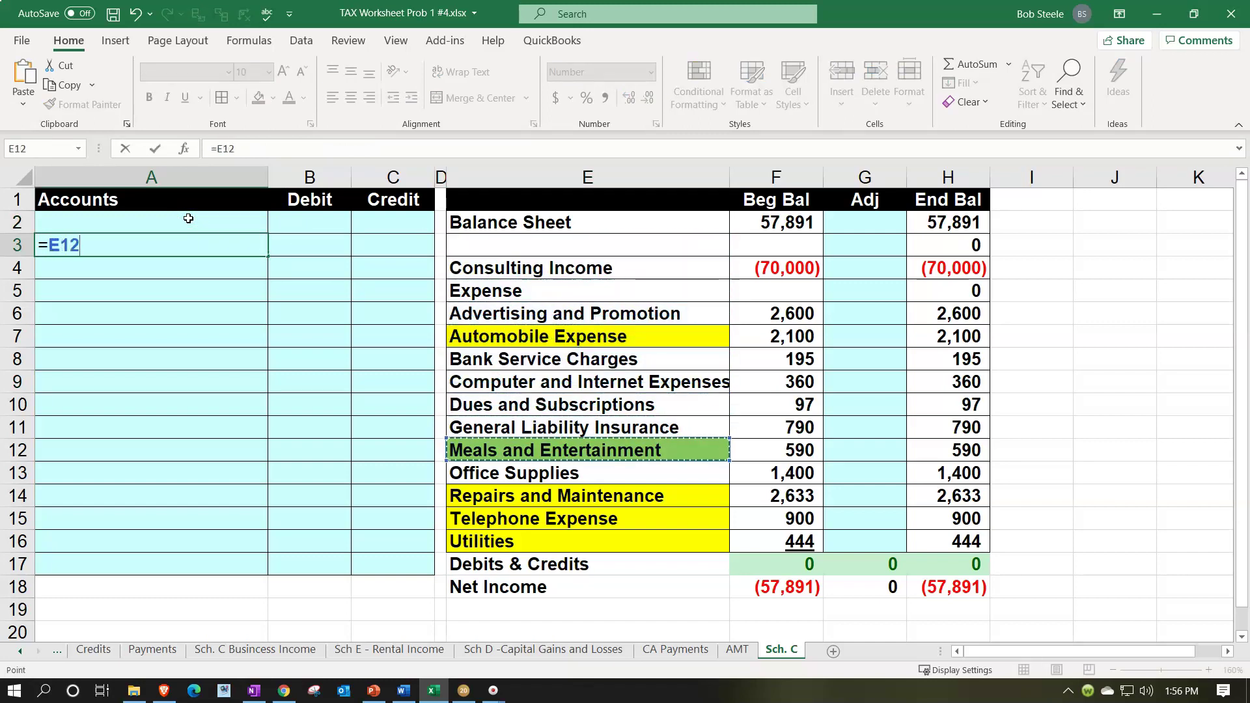
key("Return")
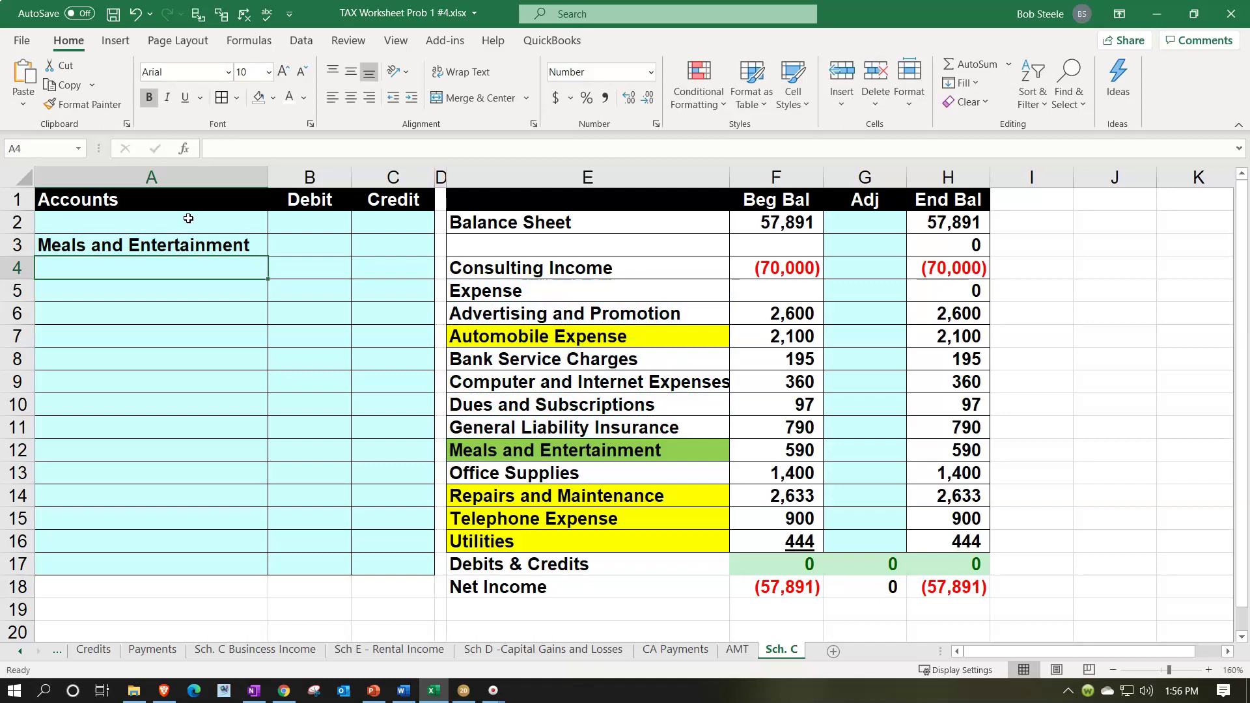
Credit half of the meals balance in C3 with the formula -F12/2.
key("Right")
key("Right")
key("Up")
type("-")
key("Down")
key("Down")
key("Down")
key("Down")
key("Down")
key("Down")
key("Down")
key("Down")
key("Down")
key("Right")
key("Right")
key("Right")
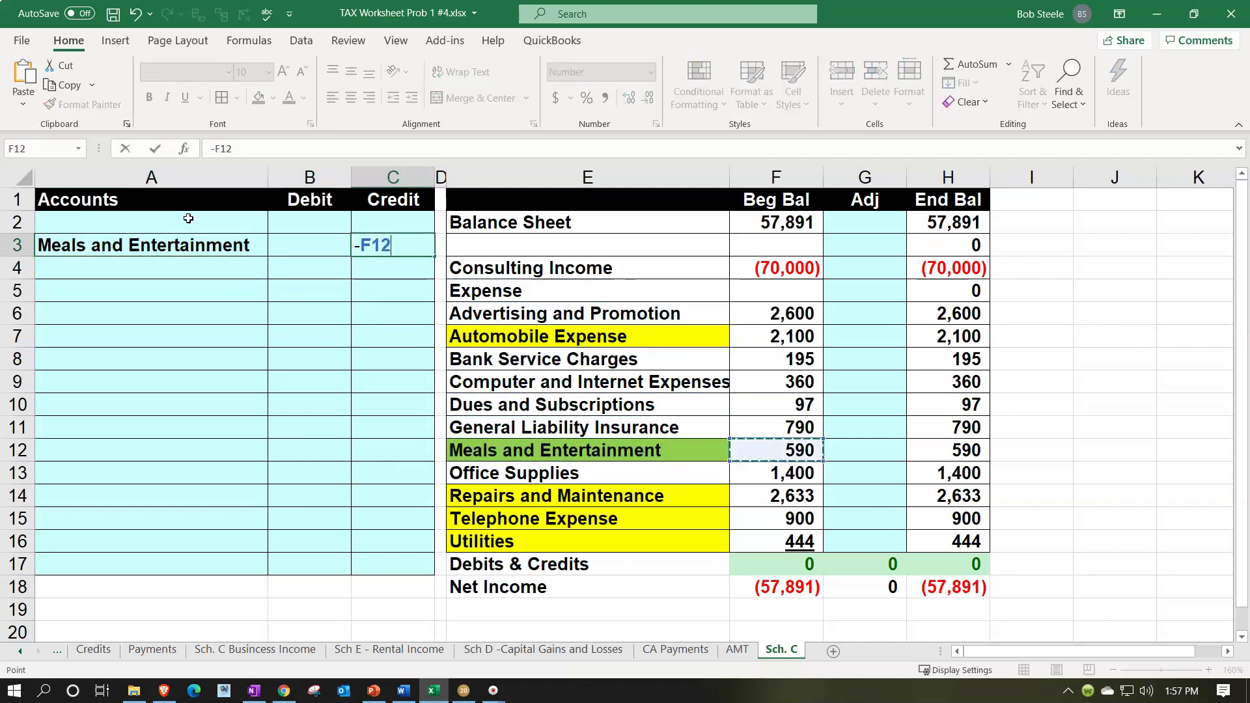
type("/2")
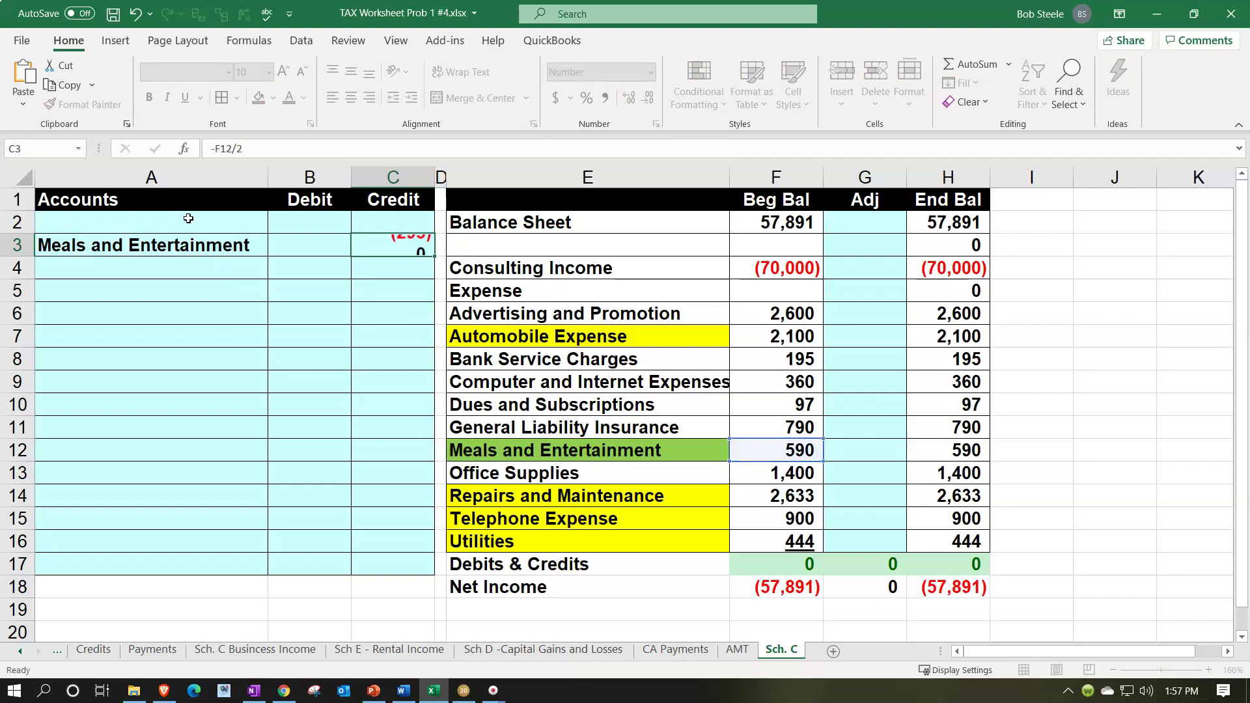
key("Return")
key("Up")
key("Left")
type("-")
key("Down")
key("Right")
key("Return")
key("Up")
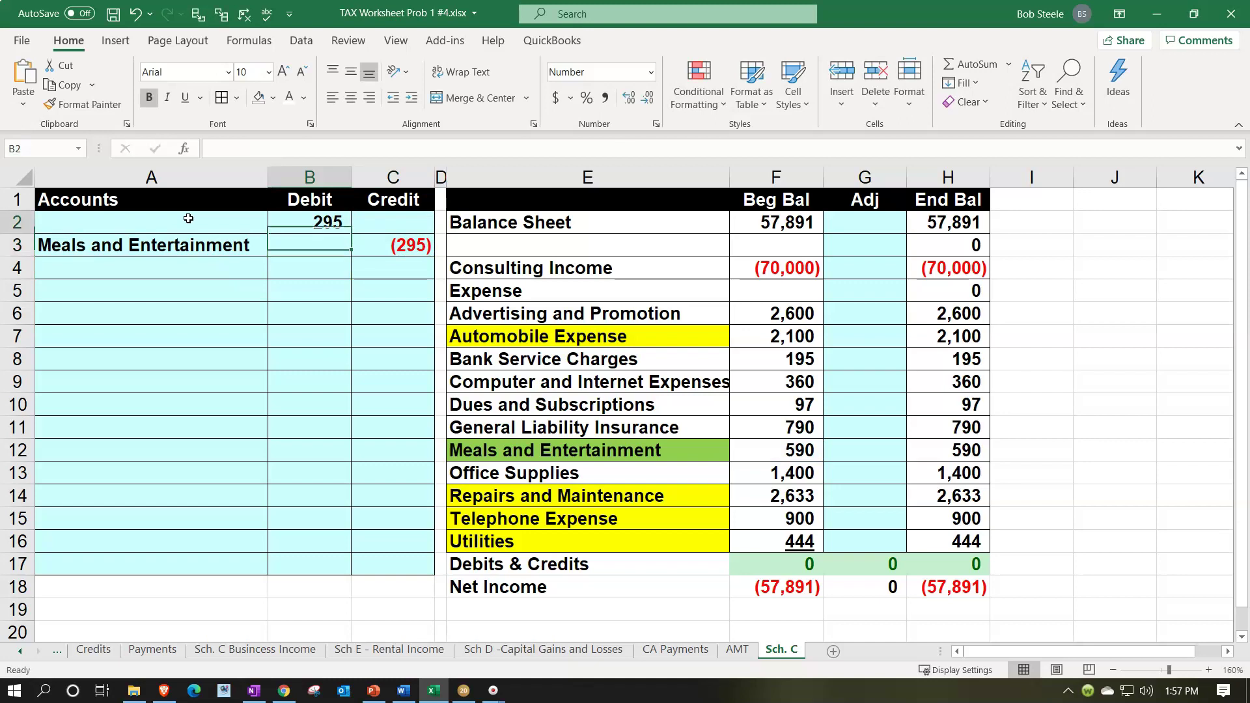
key("Delete")
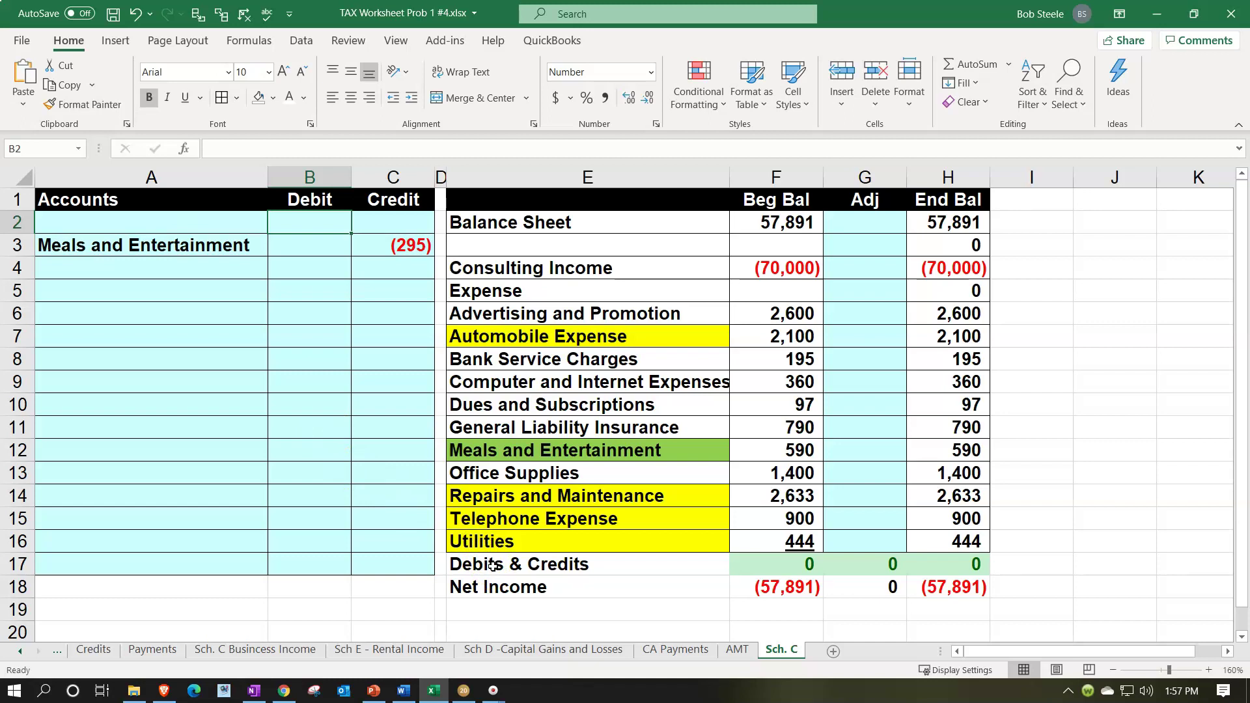
Insert cells above Debits & Credits across columns E to H, shifting cells down, and label the new line Tax Adj Meals.
left_click_drag(493, 565, 961, 558)
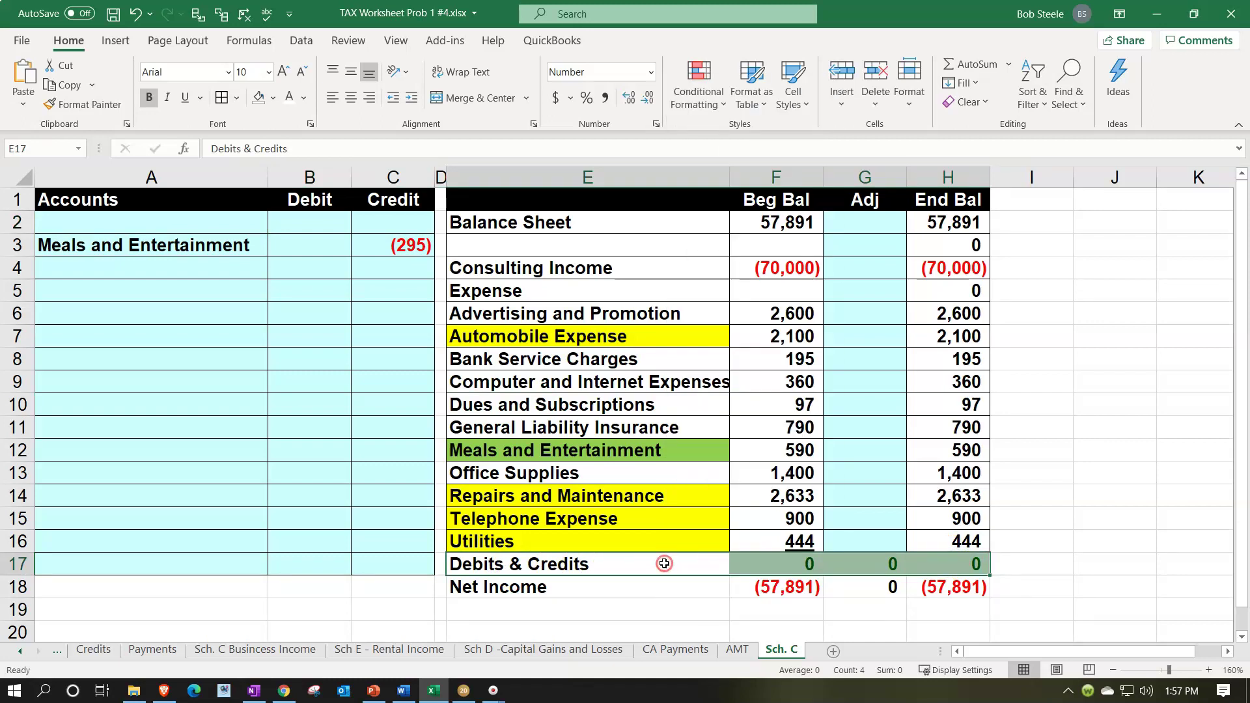
right_click(597, 566)
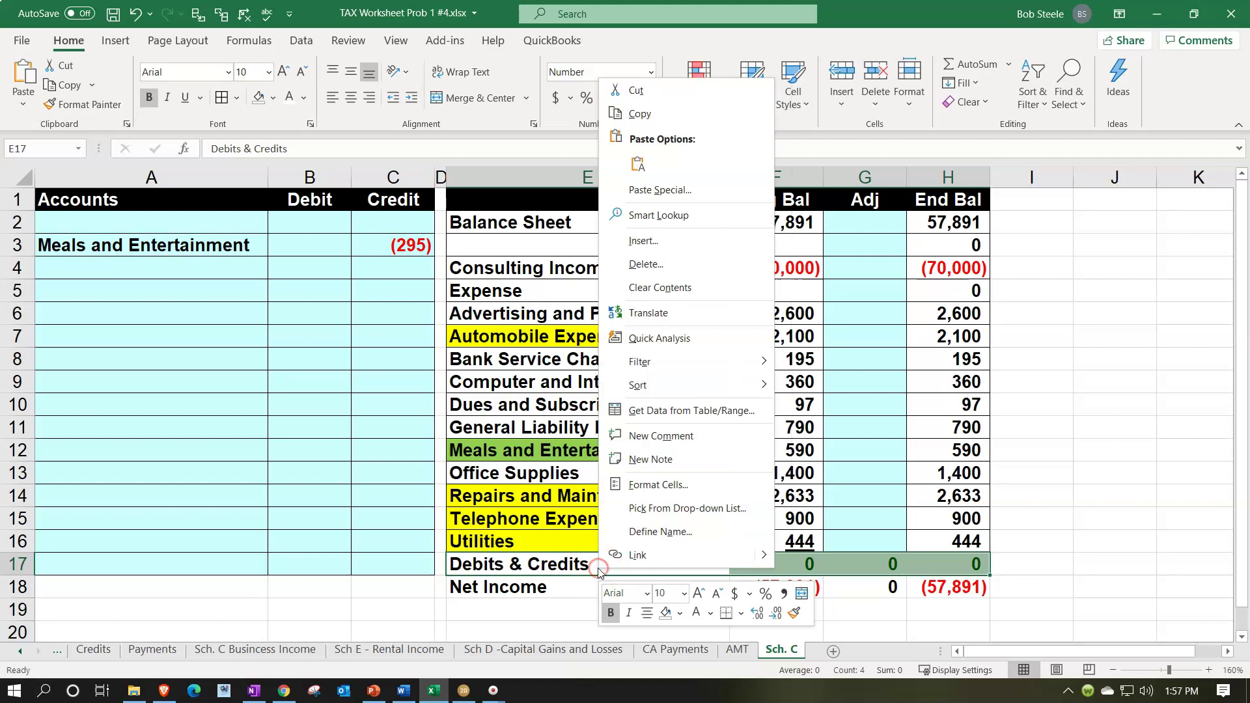
left_click(643, 242)
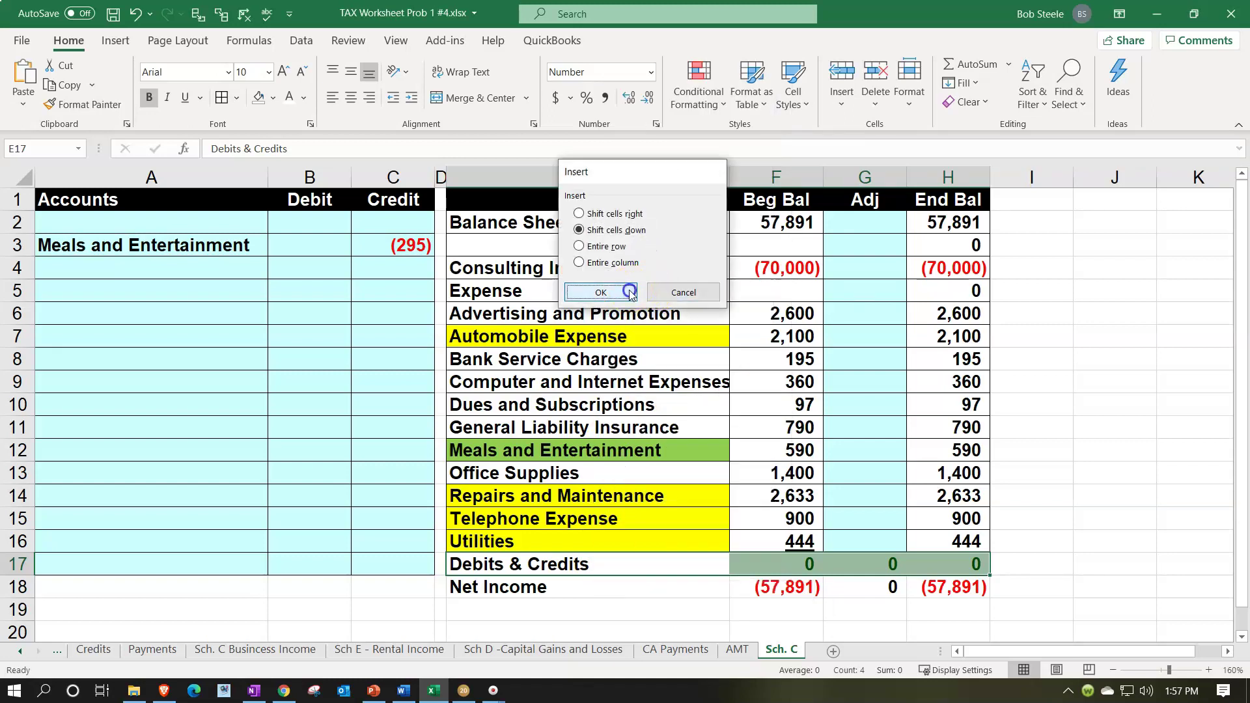
left_click(629, 292)
left_click(492, 564)
type("Ta")
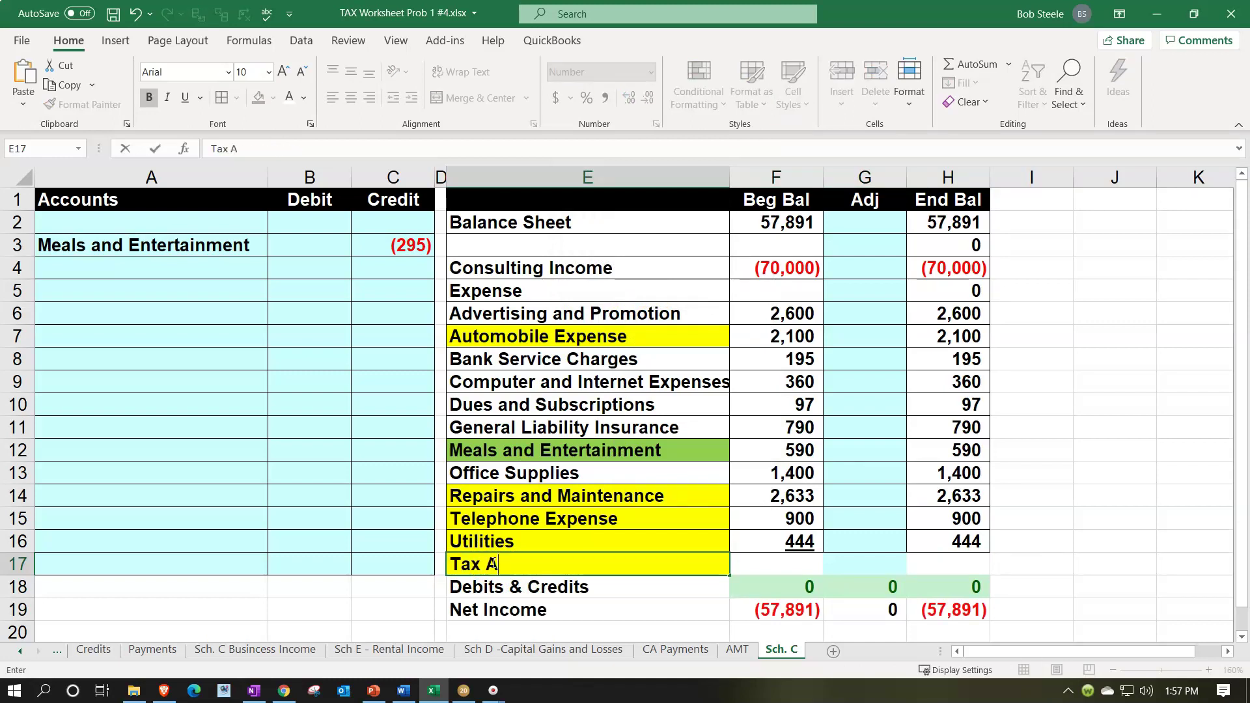
type("x Adj")
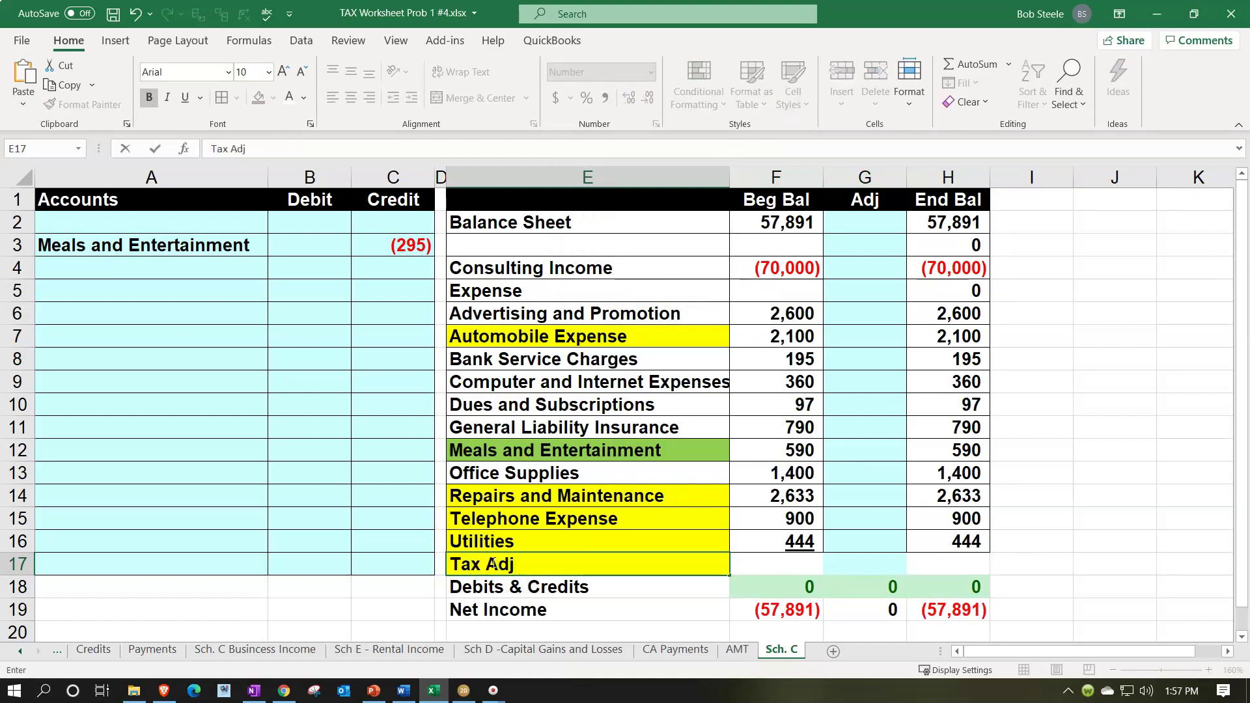
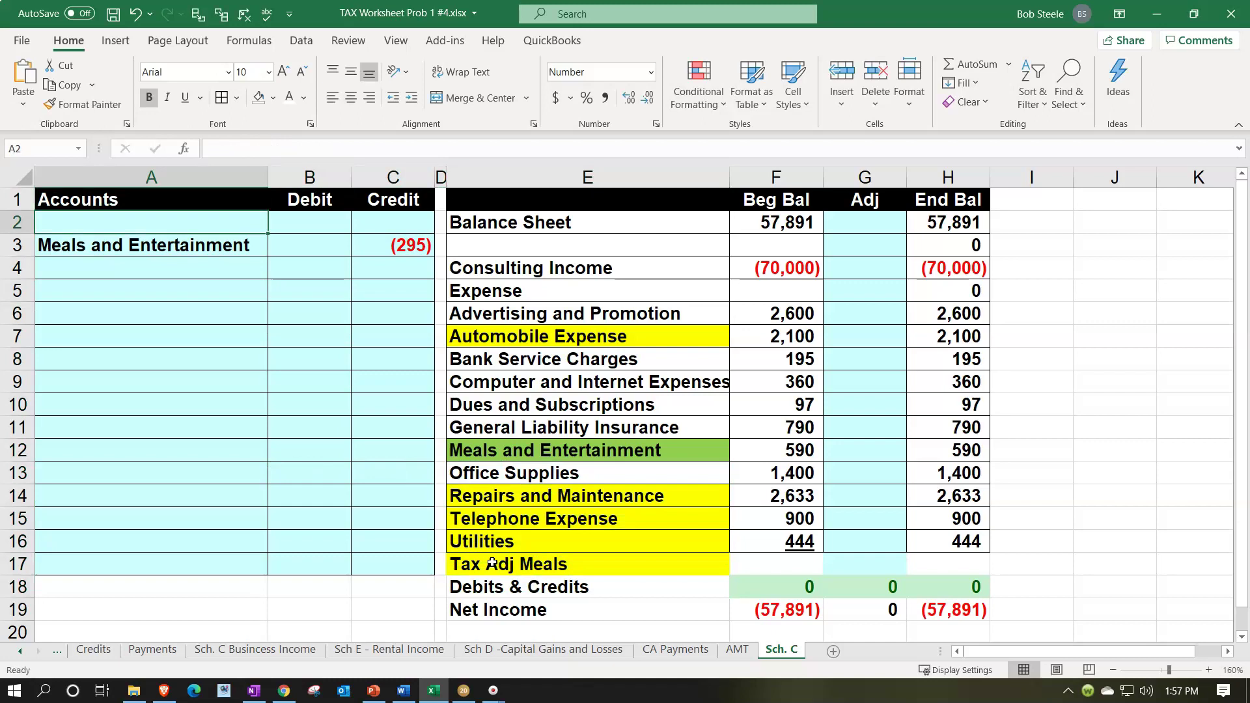
Link the first Accounts entry, A2, to the Tax Adj Meals label in E17.
key("Down")
key("Down")
key("Down")
key("Down")
key("Down")
key("Down")
key("Down")
key("Down")
key("Down")
key("Down")
key("Down")
key("Down")
key("Down")
key("Right")
key("Right")
key("Right")
key("Right")
key("Down")
key("Down")
key("Return")
Enter the Tax Adj Meals debit in B2 as the negative of the credit in C3.
key("Right")
key("Up")
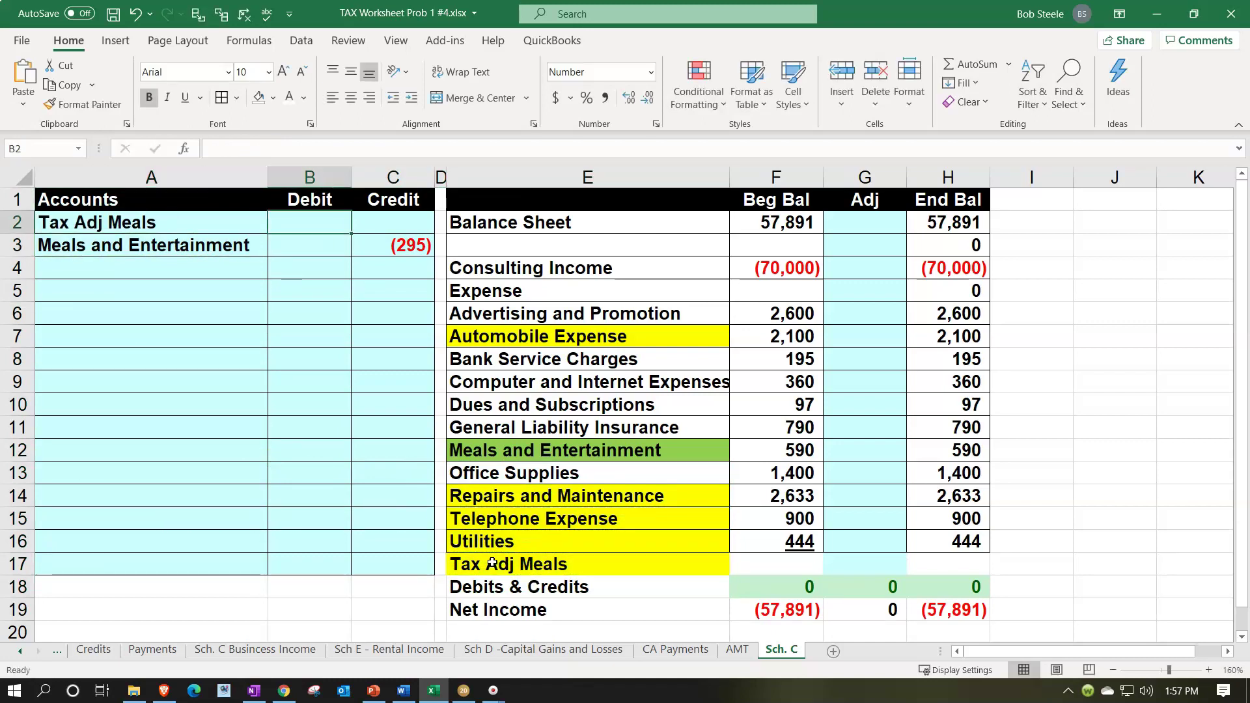
type("=-")
key("Down")
key("Right")
key("Return")
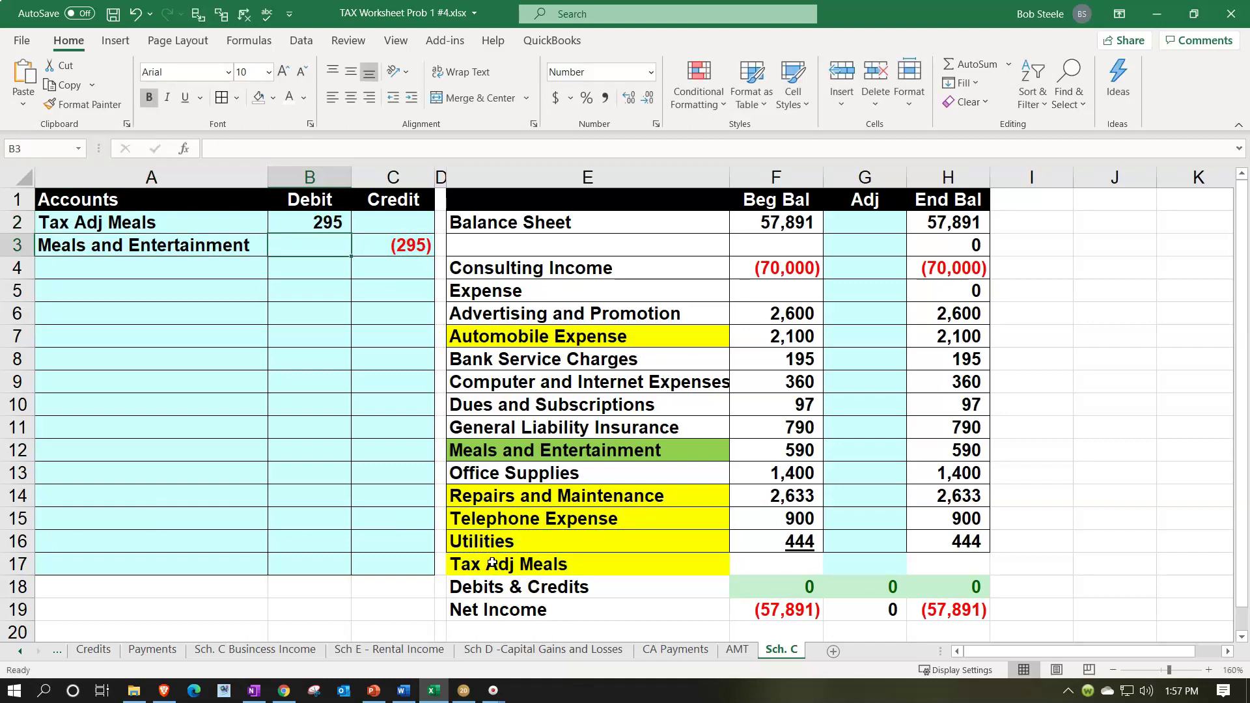
Remove the underline from the Utilities amounts in F16:H16.
left_click_drag(781, 541, 939, 536)
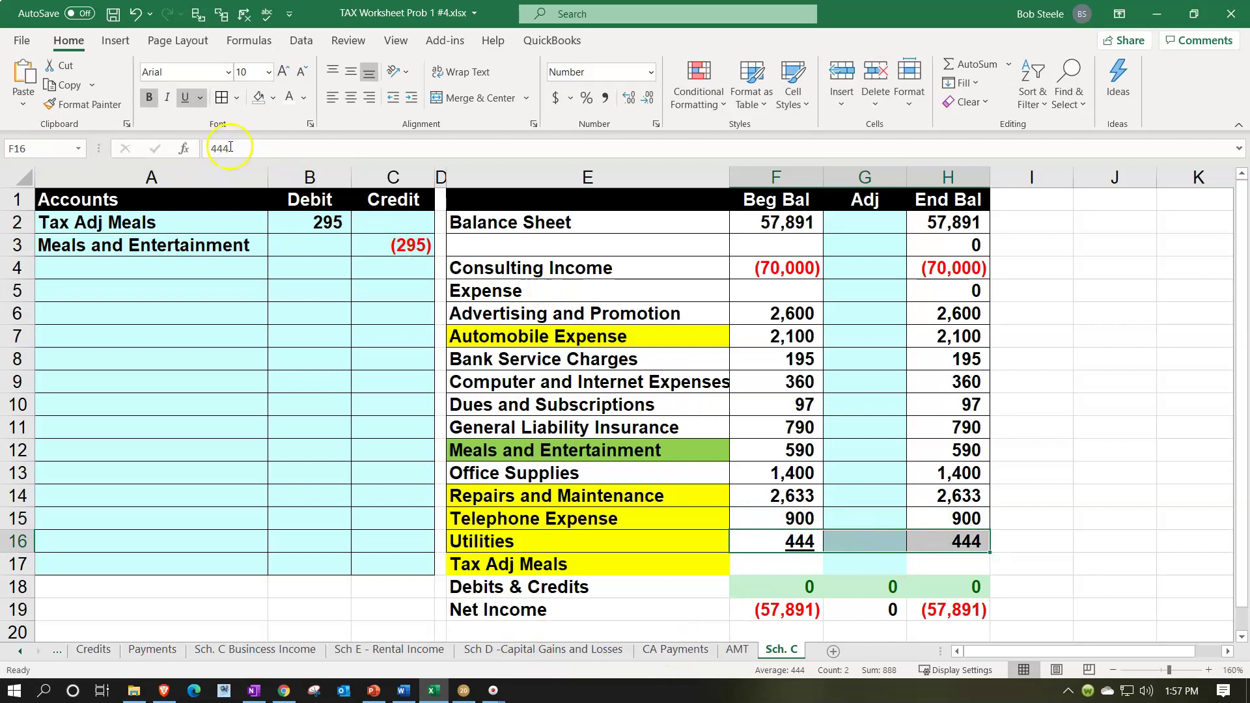
left_click(183, 99)
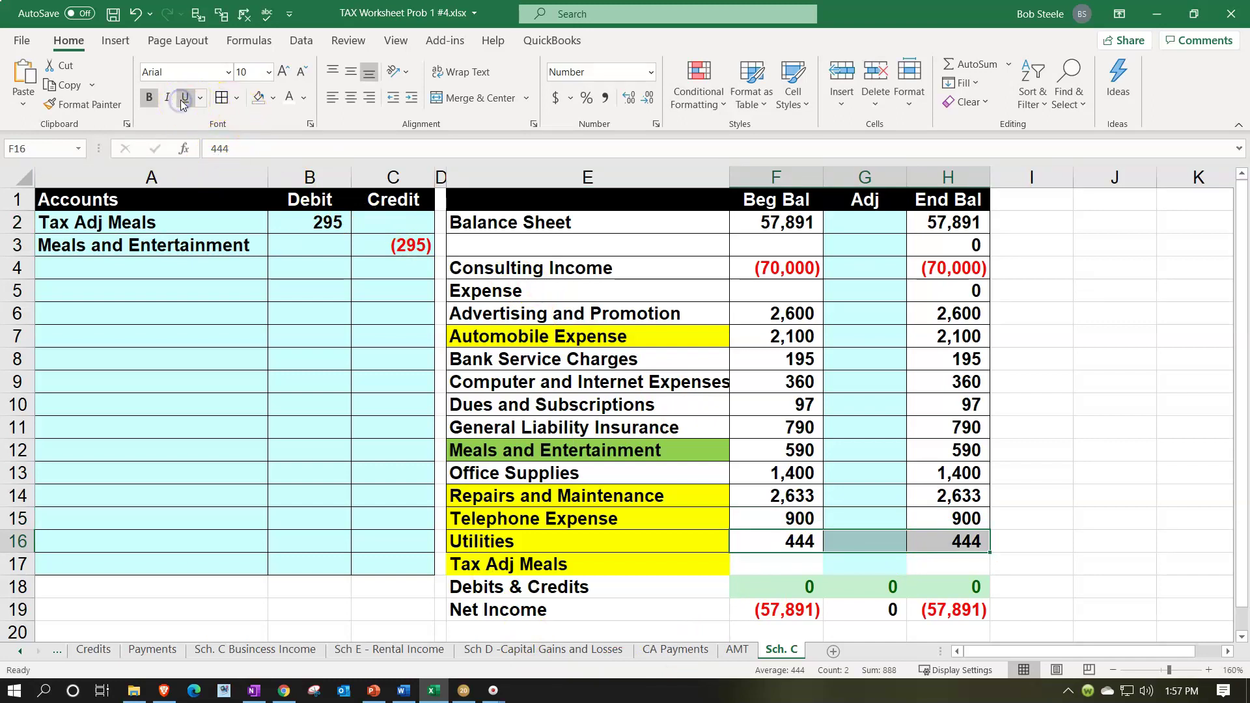
left_click(726, 451)
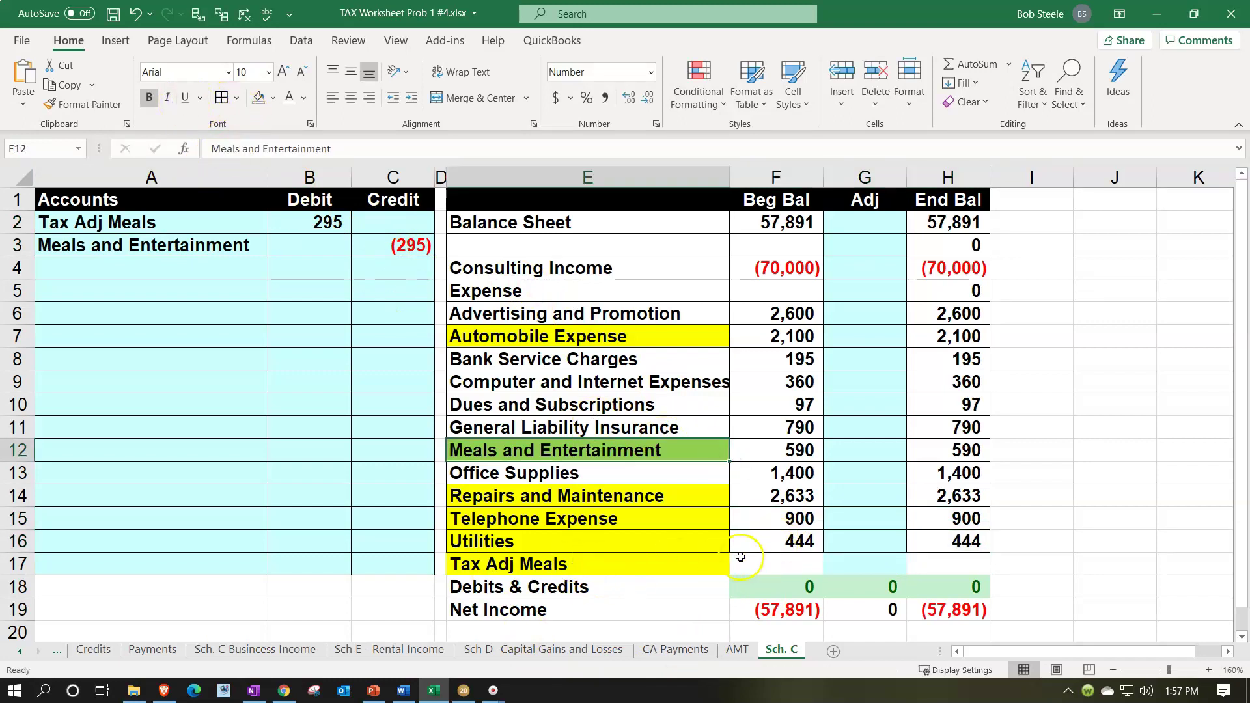
Check the Beg Bal sum formula for Debits & Credits, and copy the Utilities row's formatting to the Tax Adj Meals row.
double_click(781, 585)
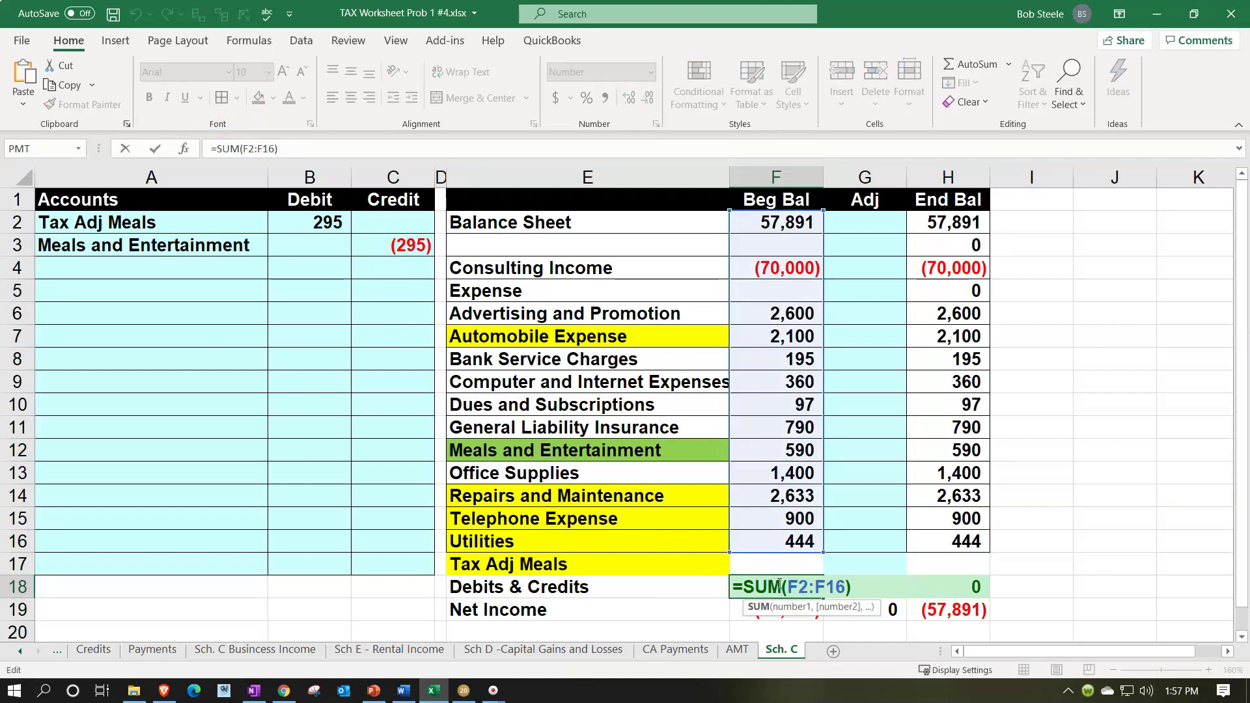
key("Return")
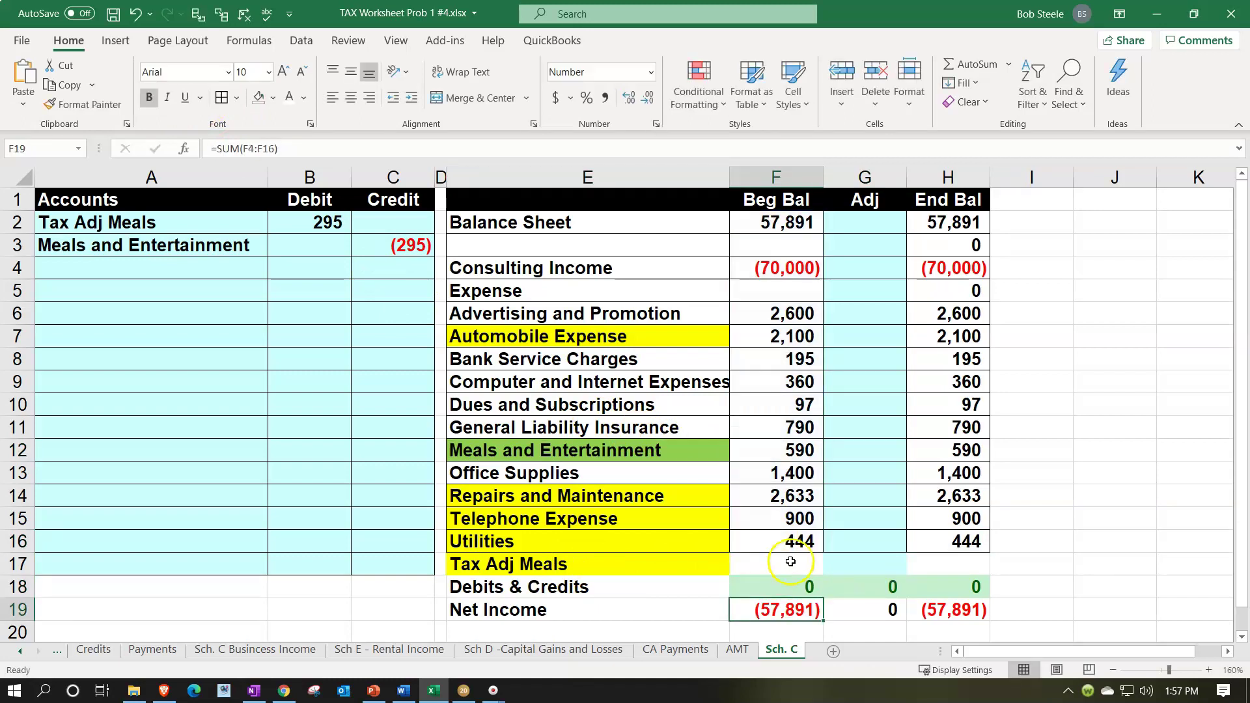
left_click_drag(724, 540, 919, 536)
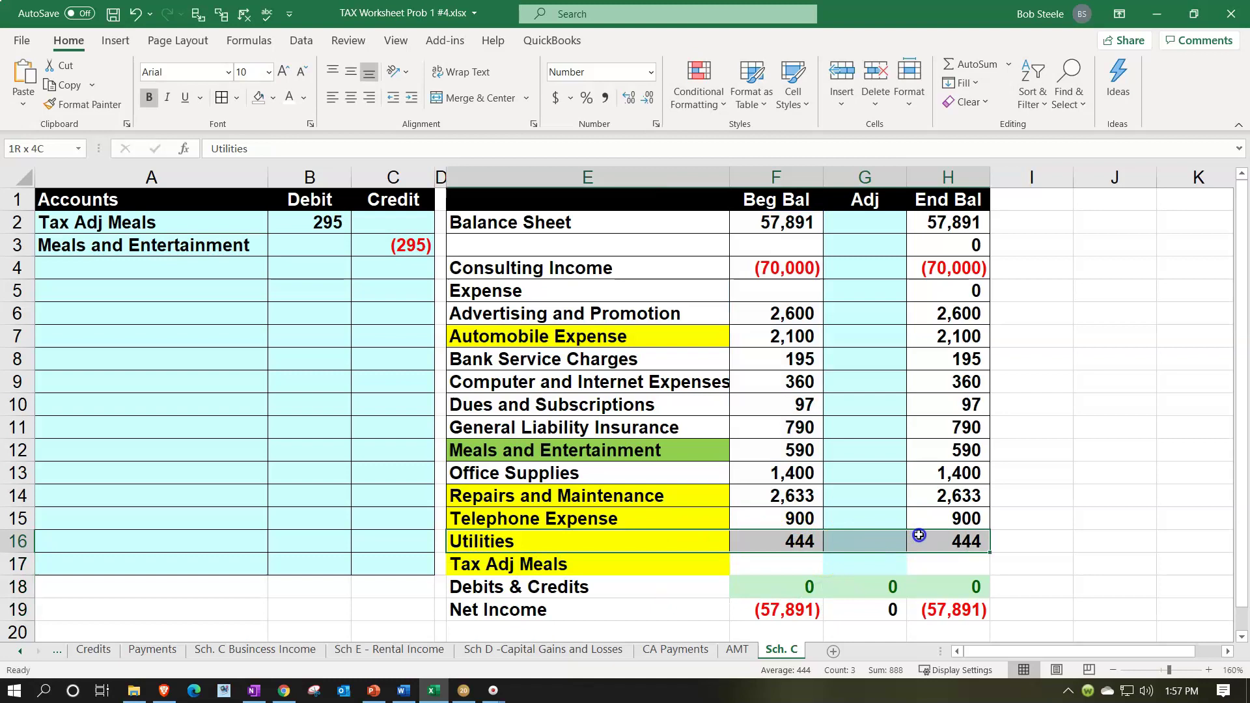
left_click(99, 106)
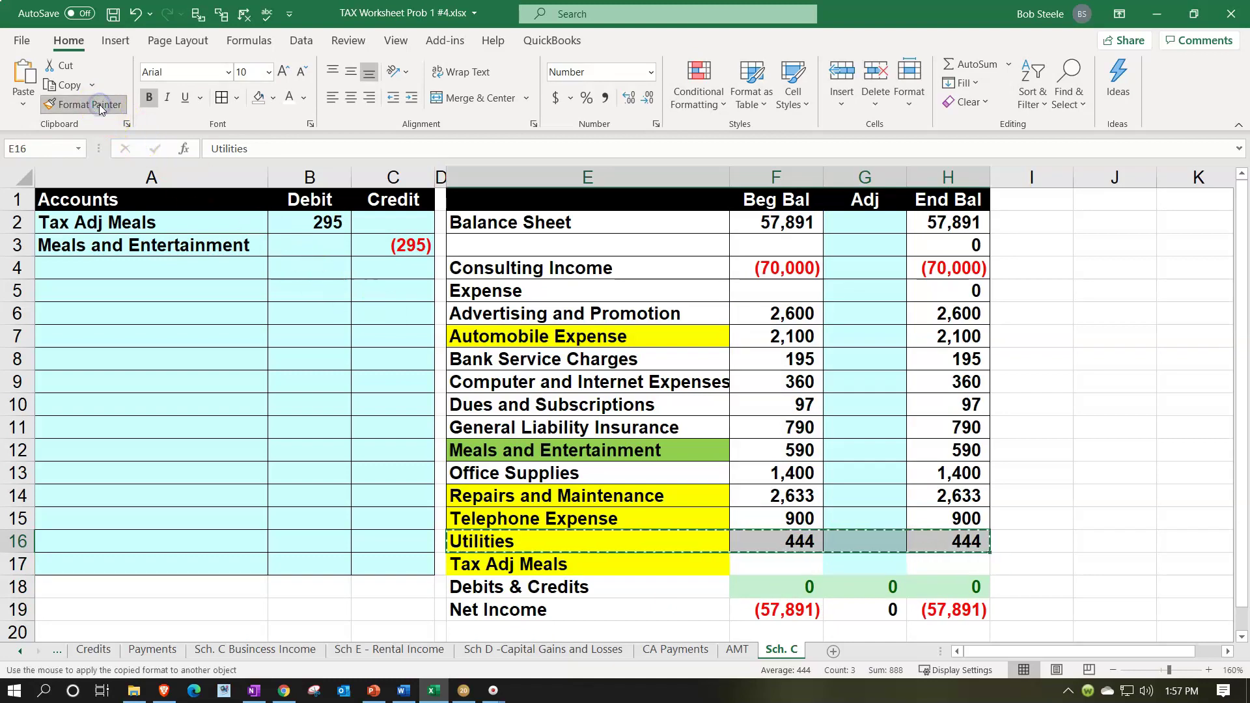
left_click(651, 565)
left_click(695, 456)
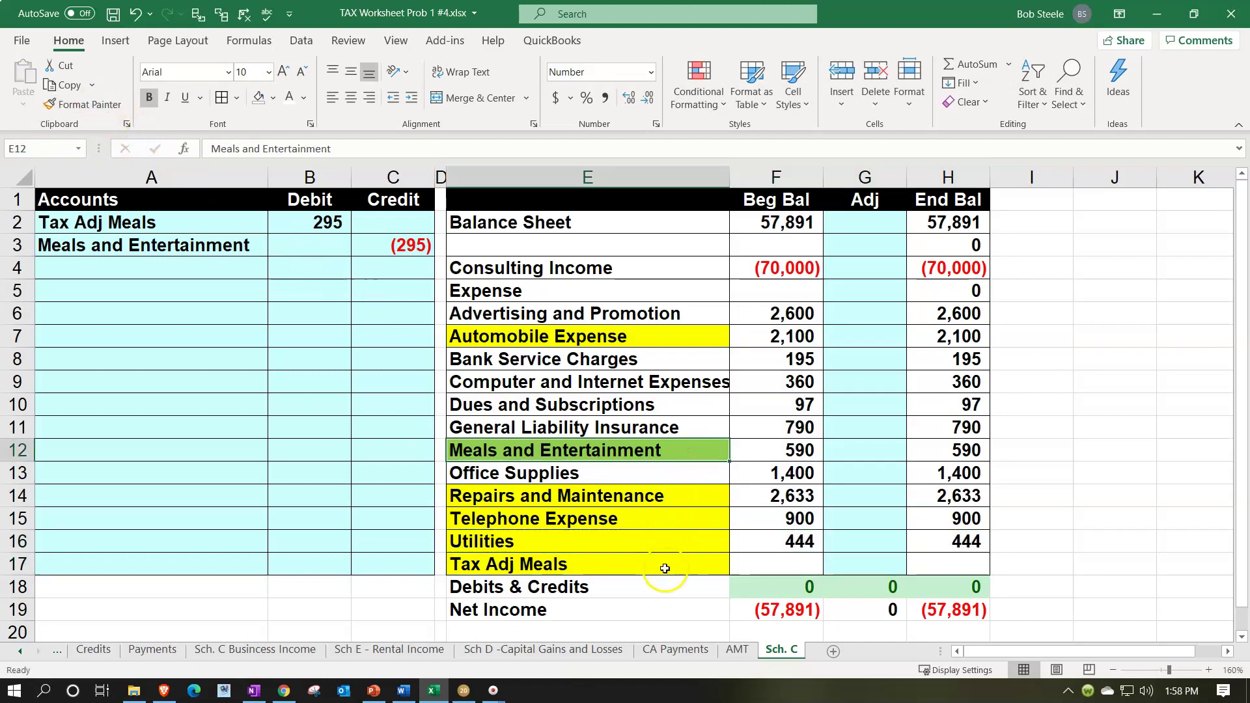
Enter 0 as the Beg Bal of Tax Adj Meals.
left_click(781, 565)
type("0")
key("Return")
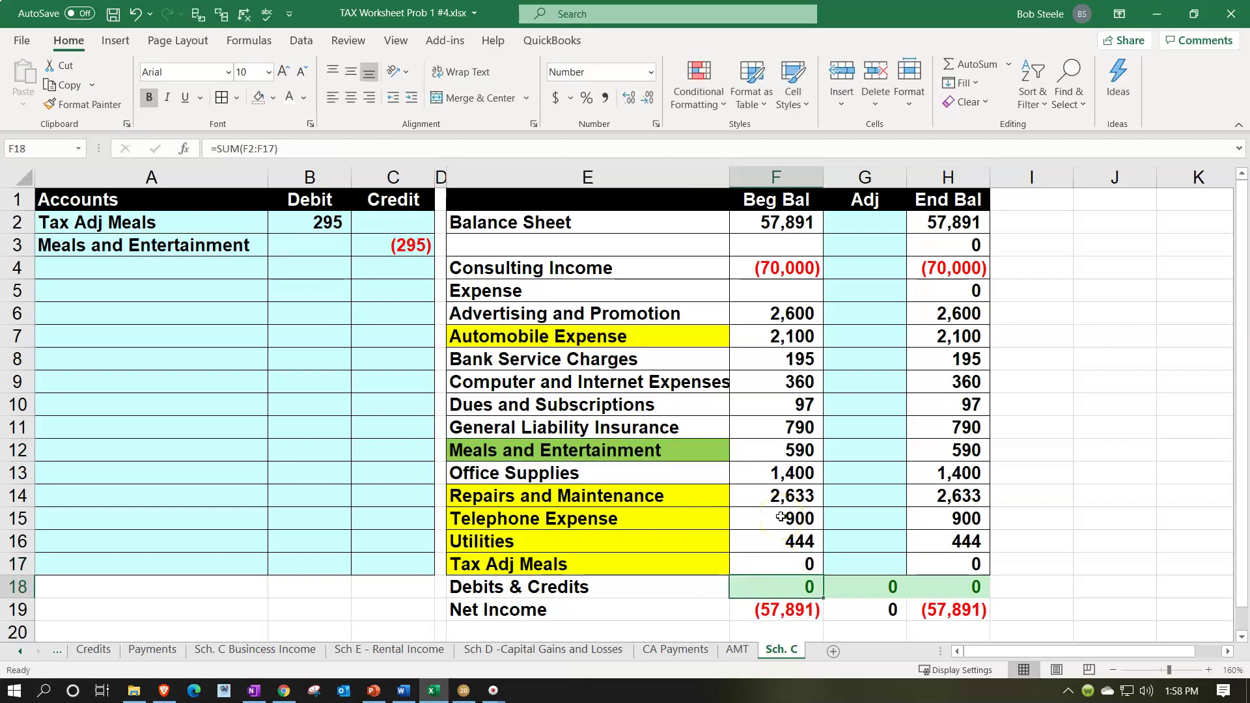
Remove the yellow fill from the Tax Adj Meals label in E17 and make its text red.
left_click(580, 568)
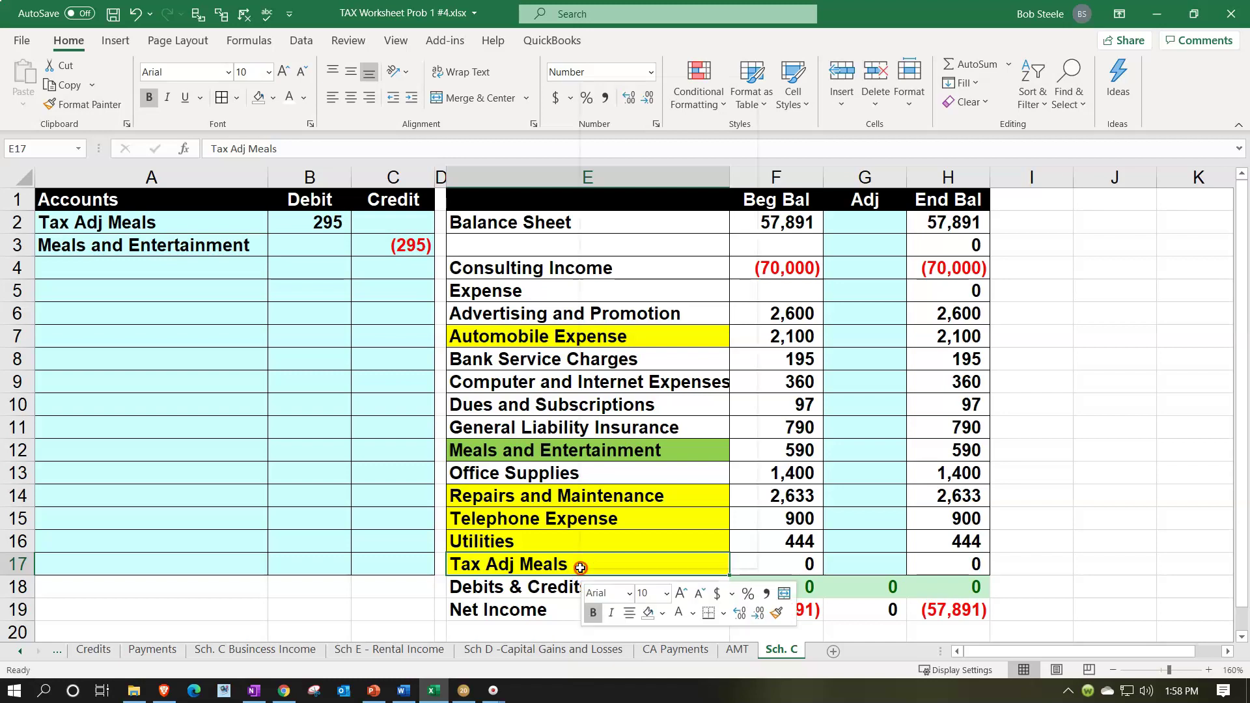
right_click(664, 566)
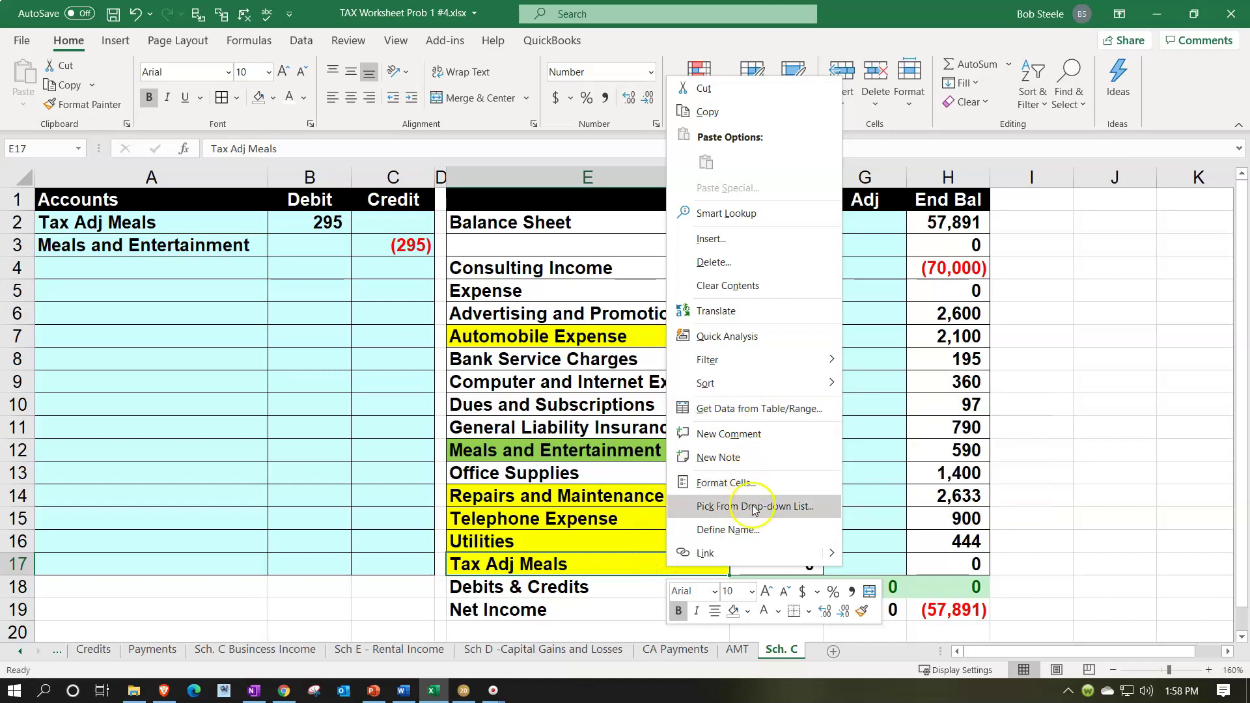
left_click(733, 610)
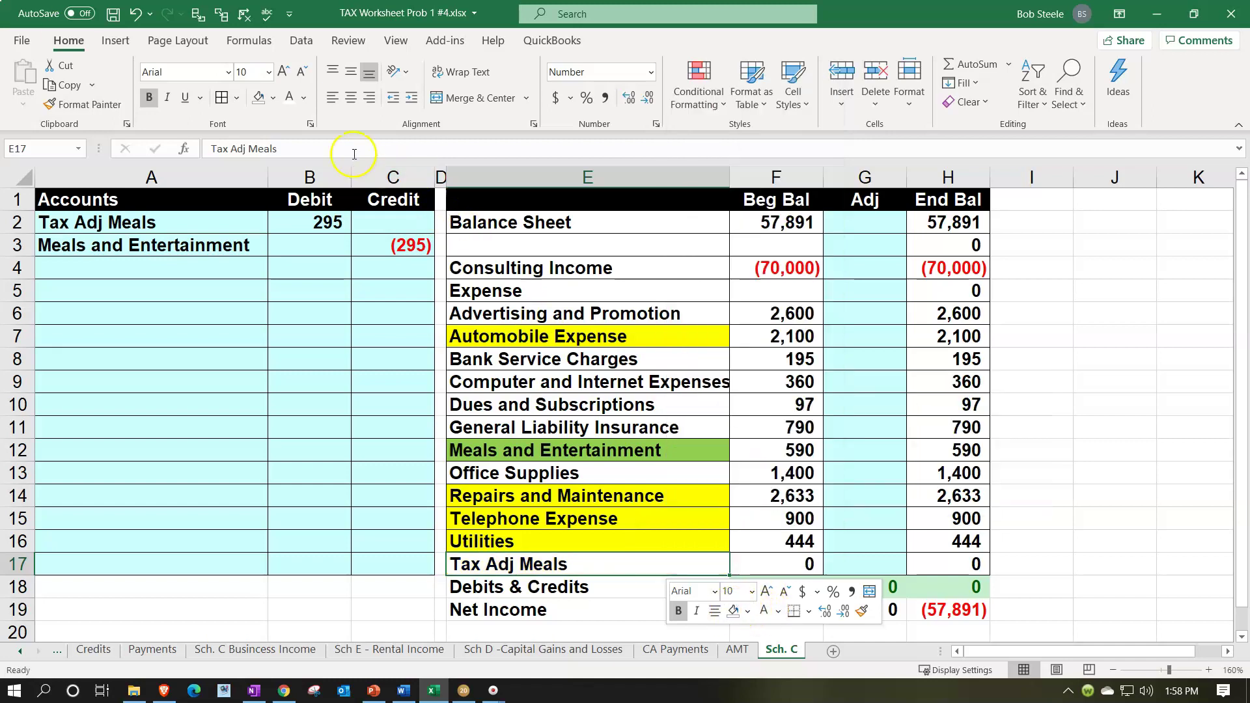
left_click(303, 99)
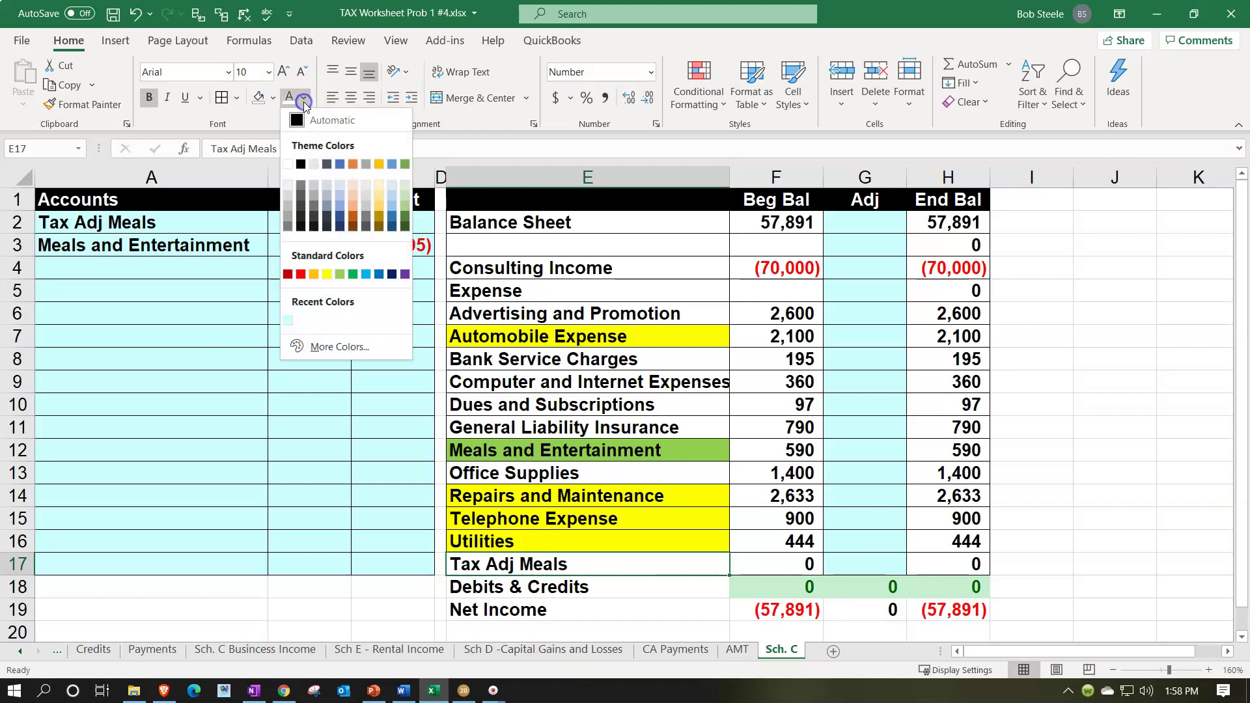
left_click(300, 274)
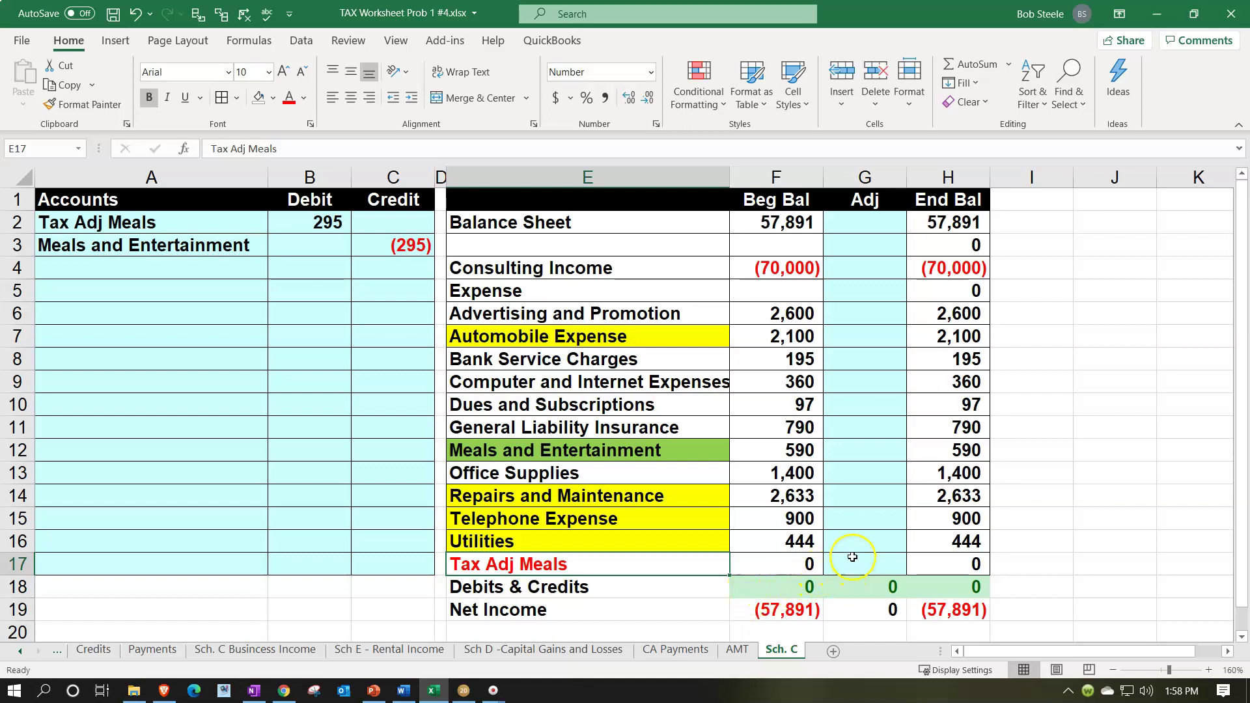
Link the Meals and Entertainment adjustment in G12 to the Meals and Entertainment credit in C3.
left_click(840, 449)
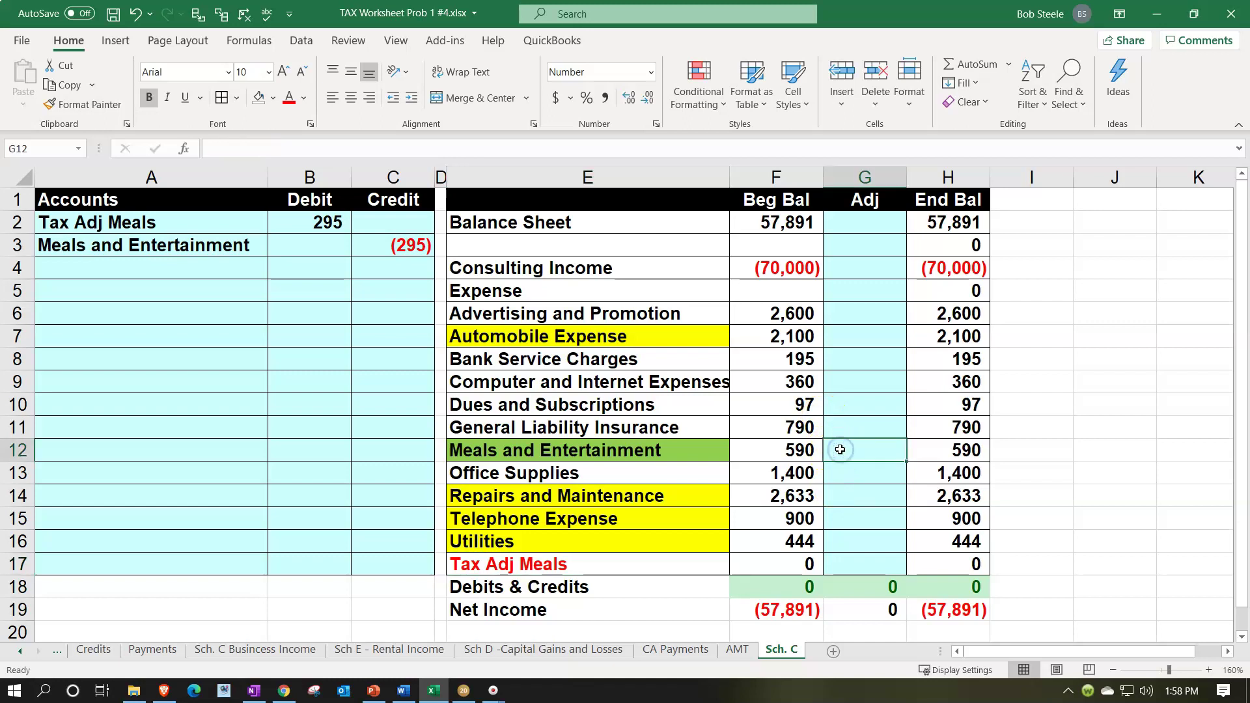
type("=")
key("Left")
key("Left")
key("Left")
key("Left")
key("Left")
key("Up")
key("Up")
key("Up")
key("Up")
key("Up")
key("Up")
key("Up")
key("Up")
key("Up")
key("Right")
key("Return")
Link the Tax Adj Meals adjustment in G17 to the debit in B2.
key("Down")
key("Down")
key("Down")
key("Down")
type("=")
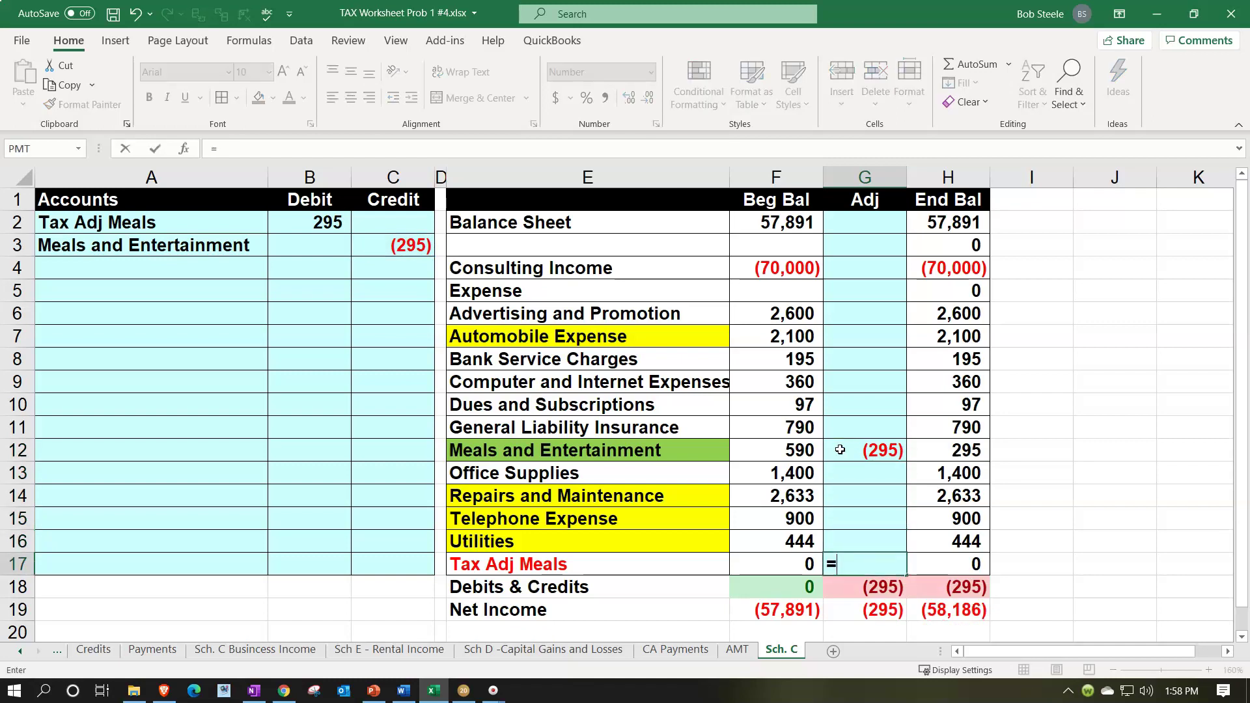
left_click(329, 222)
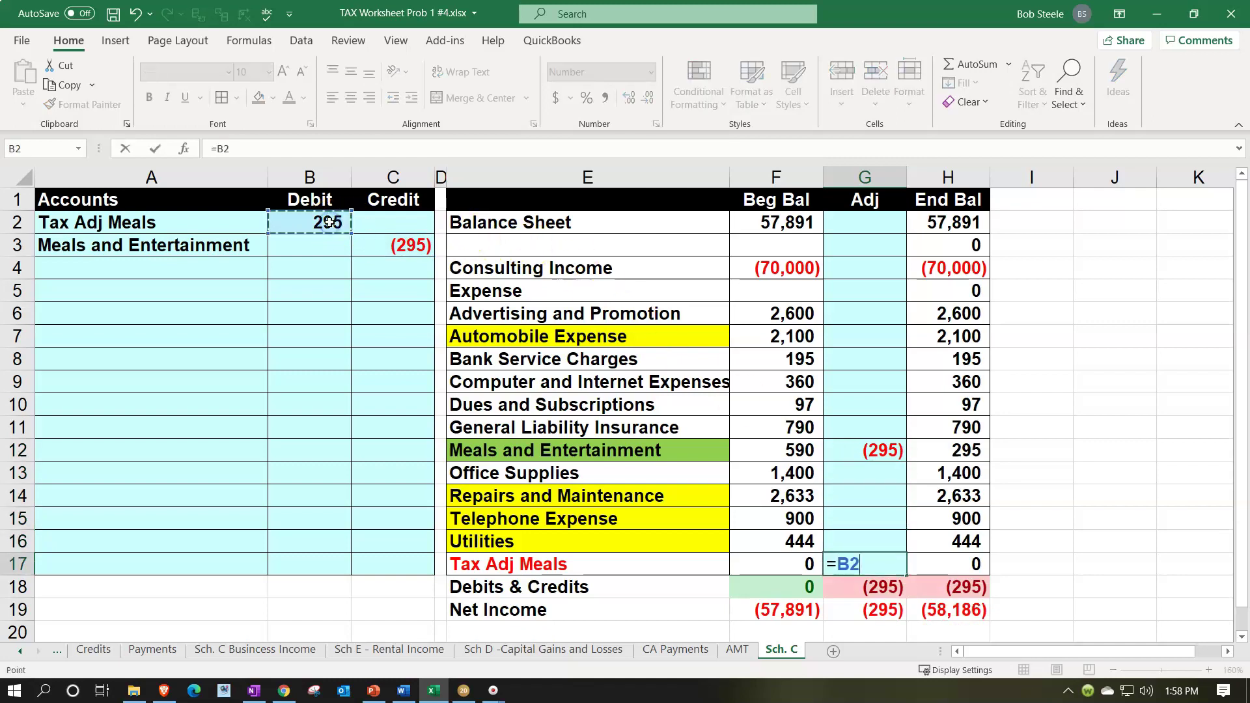
key("Return")
Check the Debits & Credits sum ranges and copy the Beg Bal formula from F18 across G18:H18.
scroll(642, 508, "down", 1)
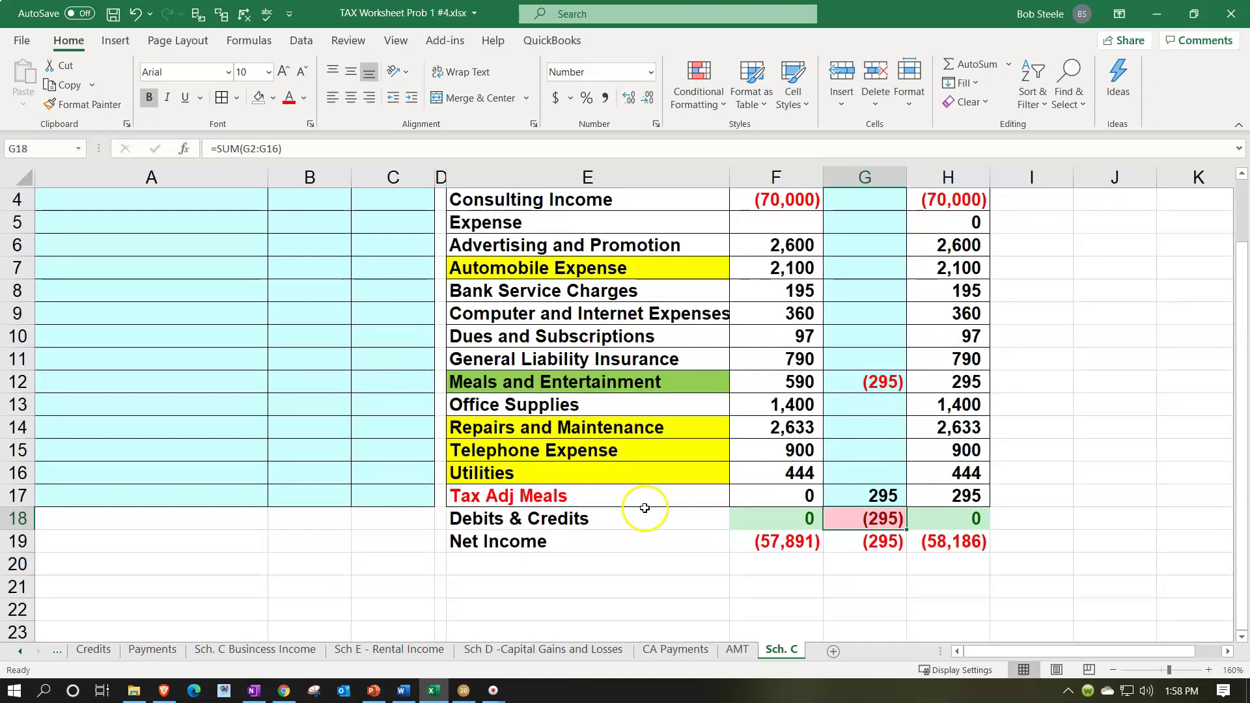
double_click(760, 519)
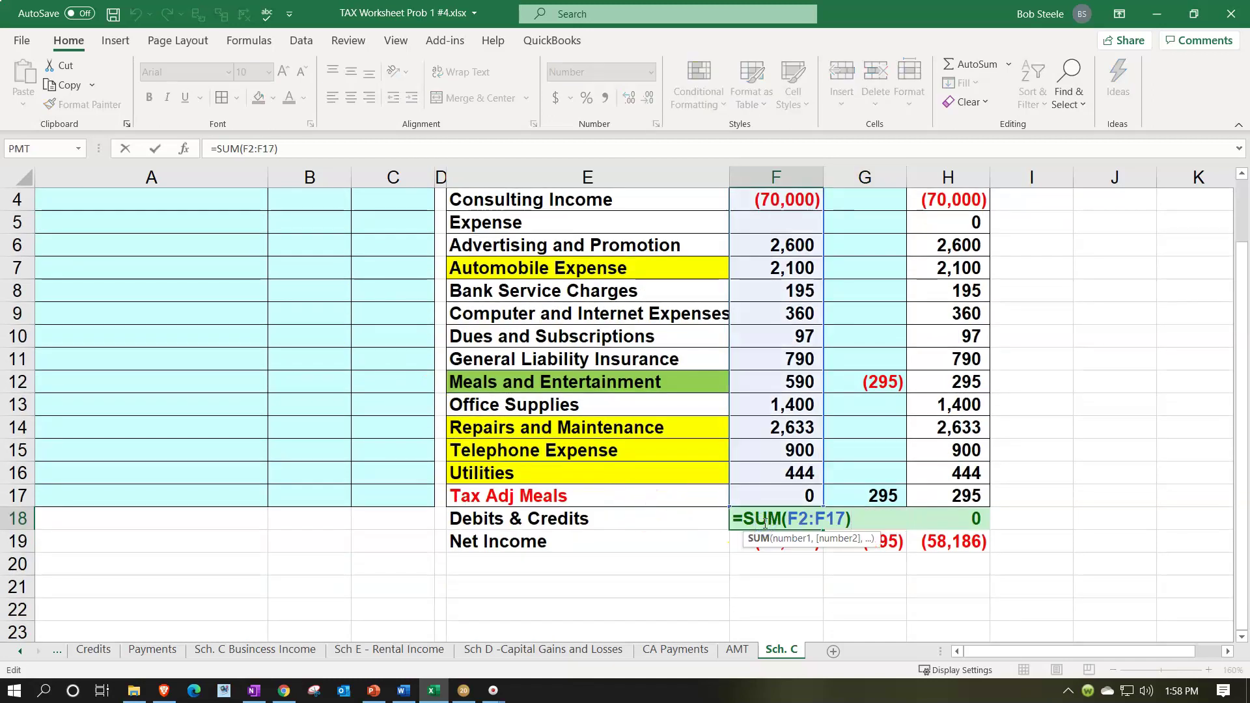
key("Return")
double_click(851, 519)
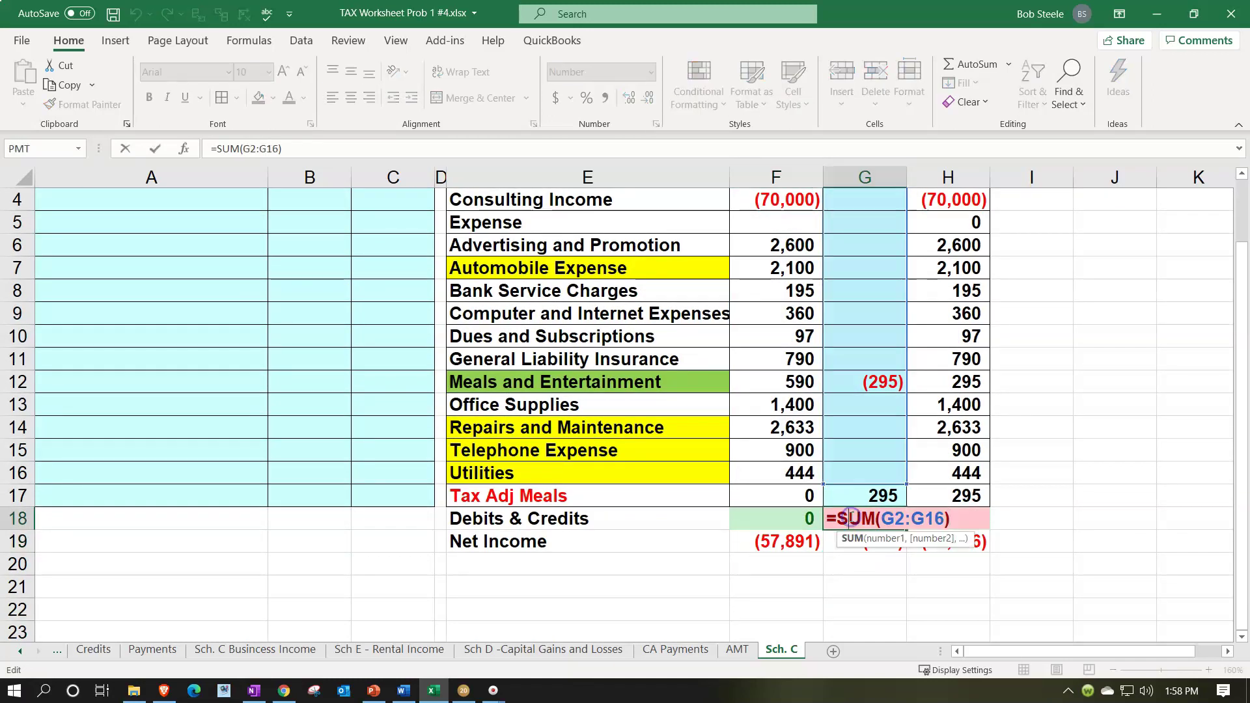
key("Return")
left_click(808, 519)
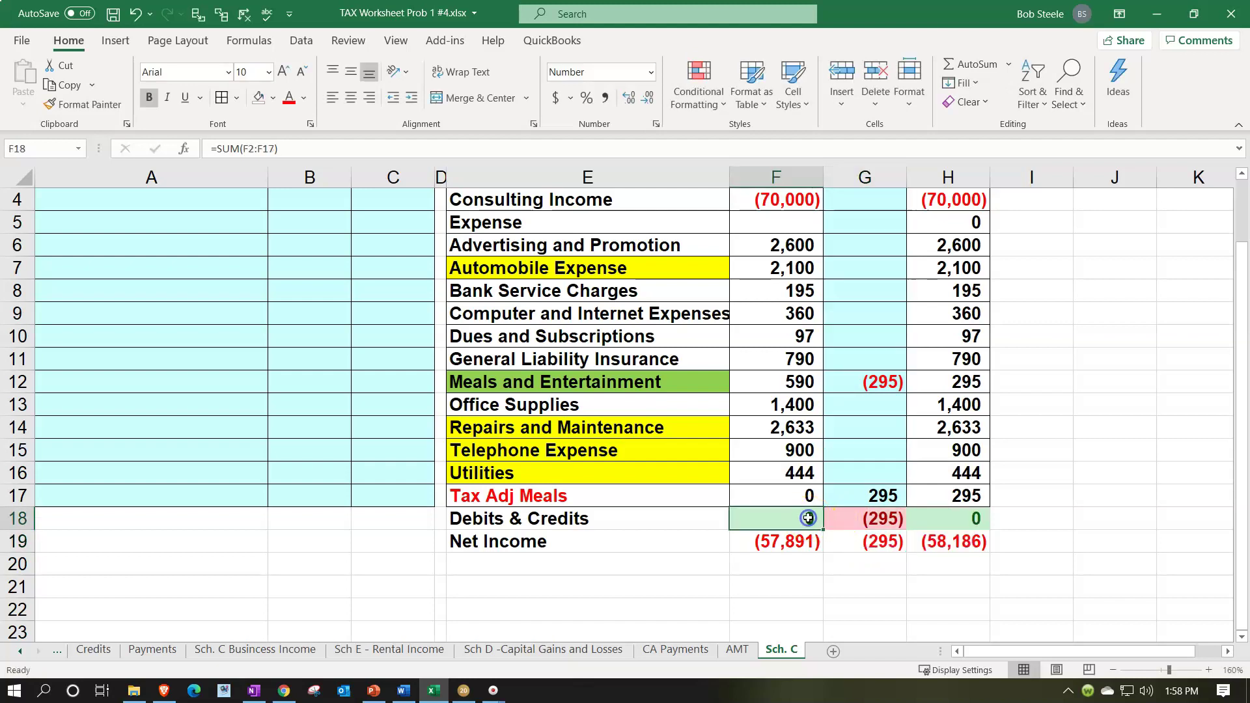
left_click_drag(823, 531, 963, 519)
left_click(1146, 523)
double_click(885, 518)
key("Return")
Inspect the ranges summed by the Net Income formulas in F19 and H19.
double_click(769, 541)
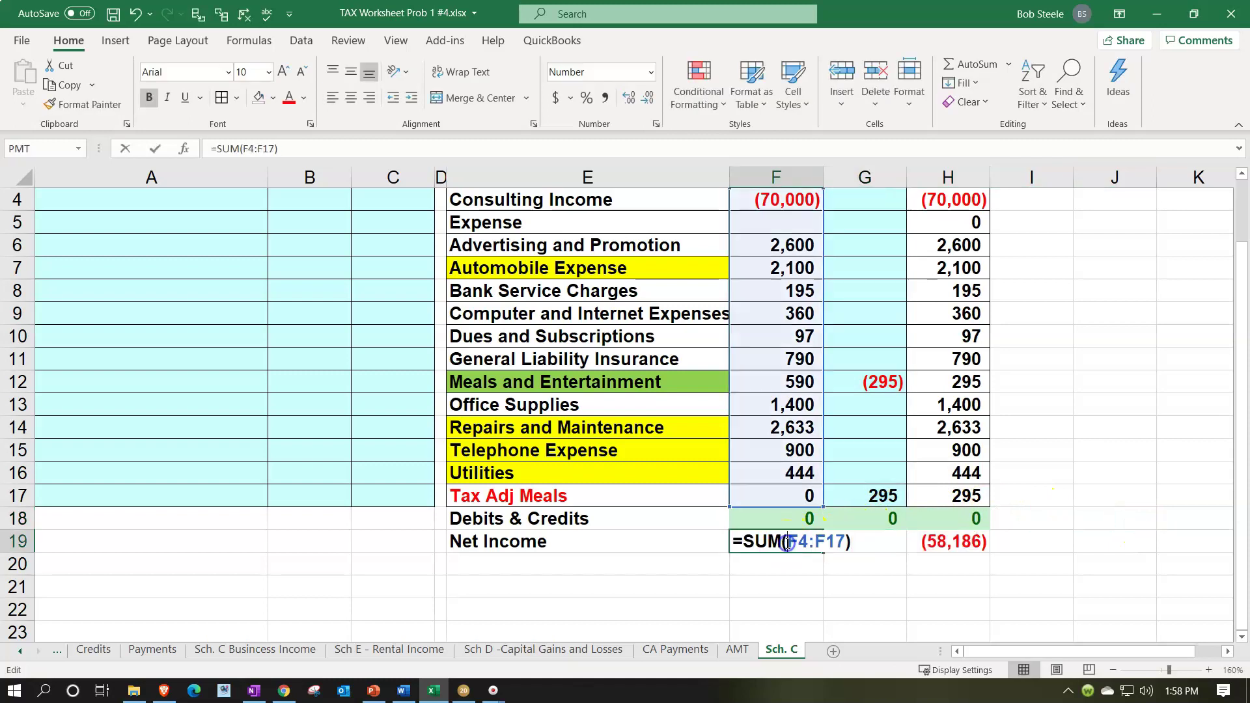
key("Return")
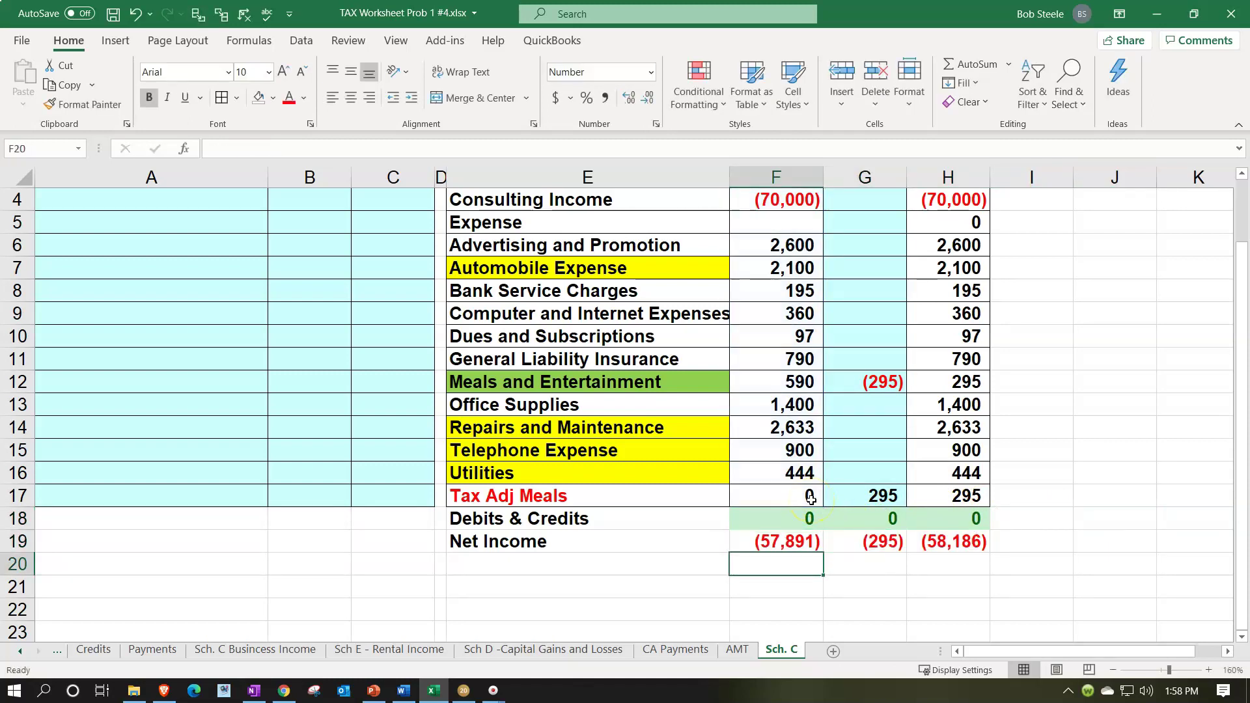
double_click(970, 549)
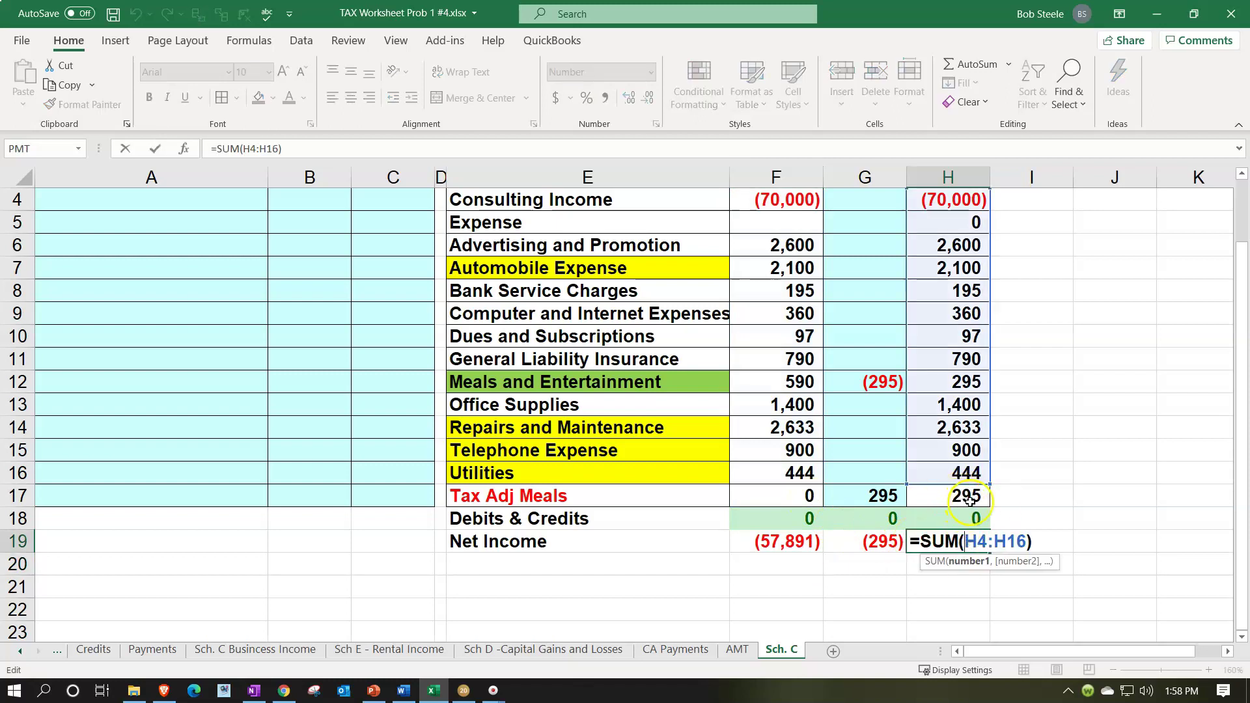
key("Return")
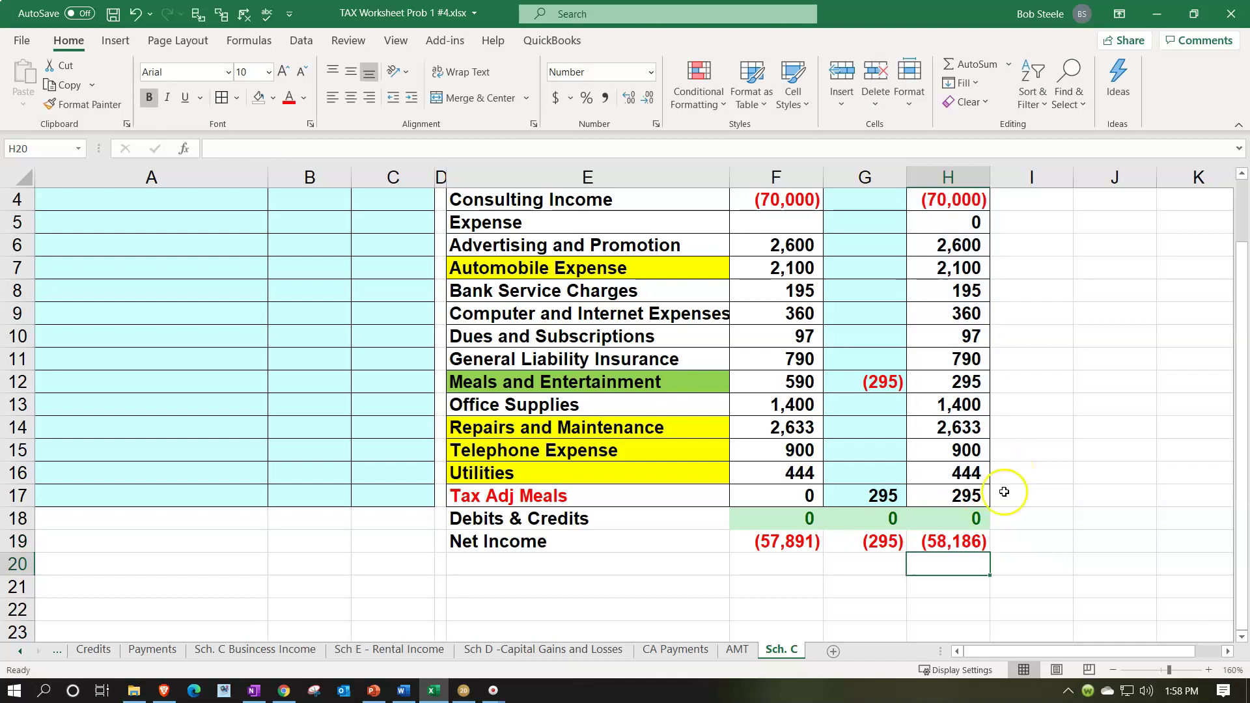
double_click(959, 540)
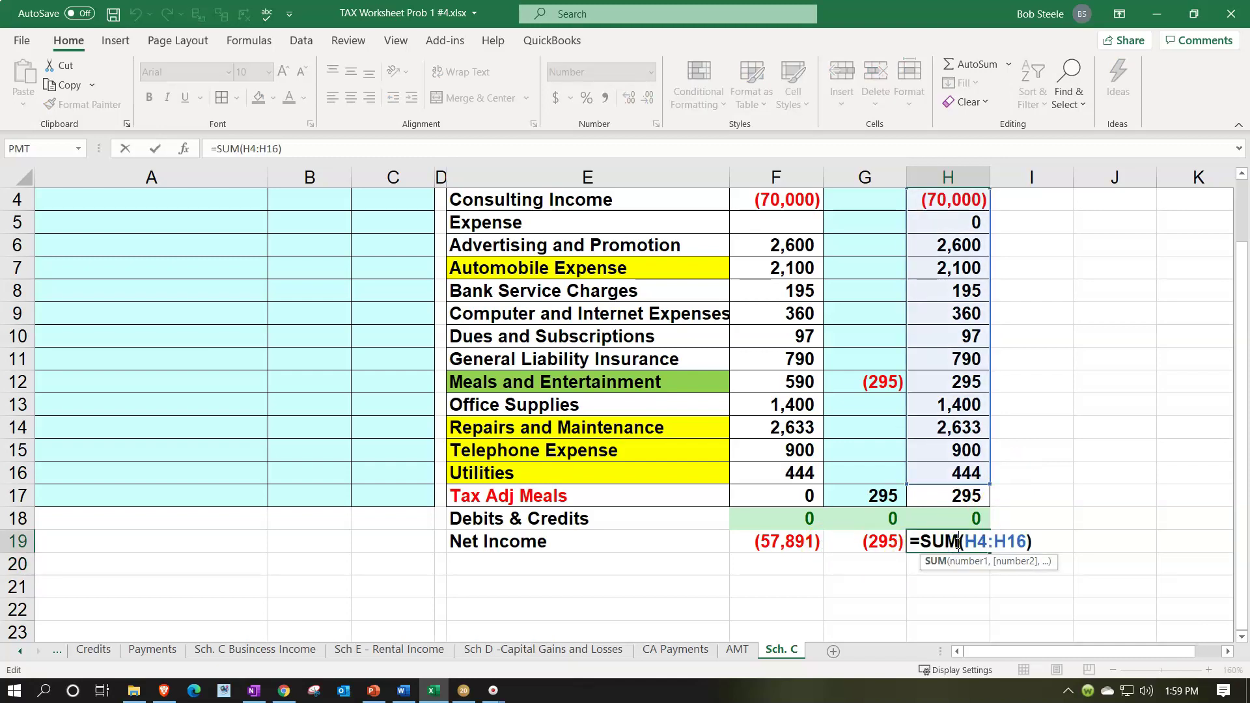
key("Return")
Calculate Beg Bal Net Income minus Adj Net Income in H20 with F19-G19.
type("+")
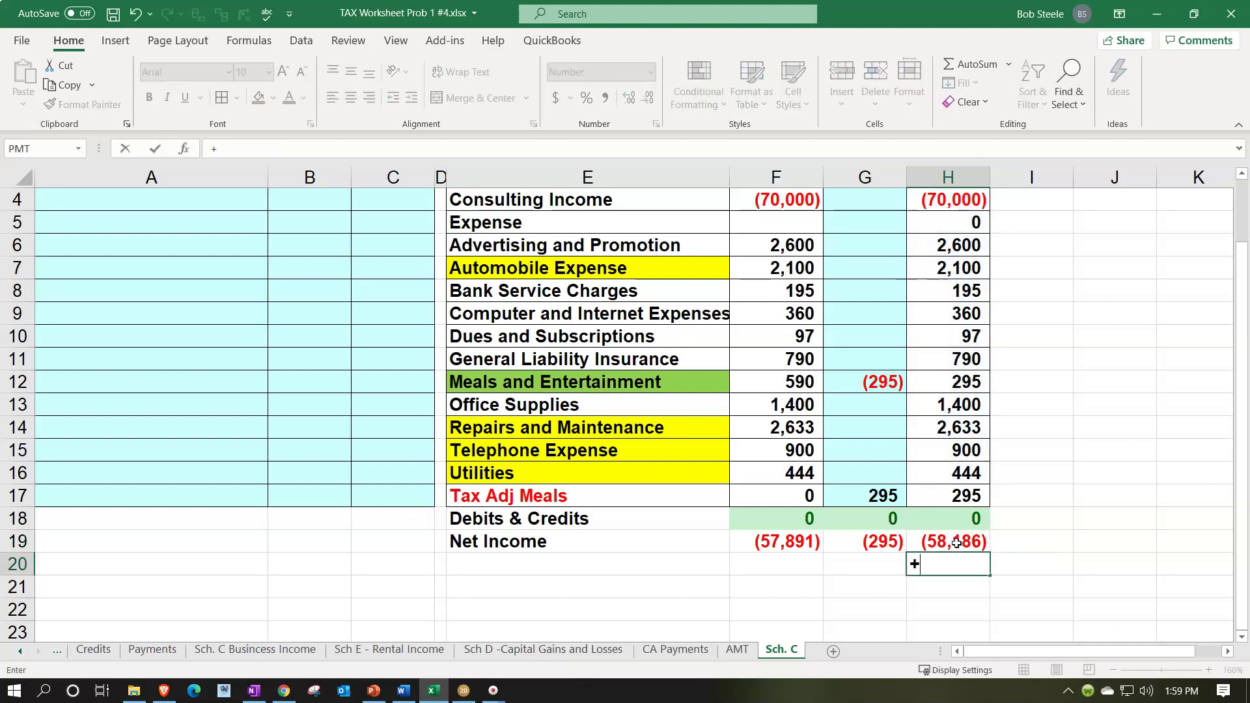
key("Left")
key("Left")
key("Up")
type("-")
key("Left")
key("Up")
key("Return")
Replace the H20 check formula with the sum of Beg Bal and Adj Net Income, F19+G19.
key("Up")
type("+")
key("Left")
key("Left")
key("Up")
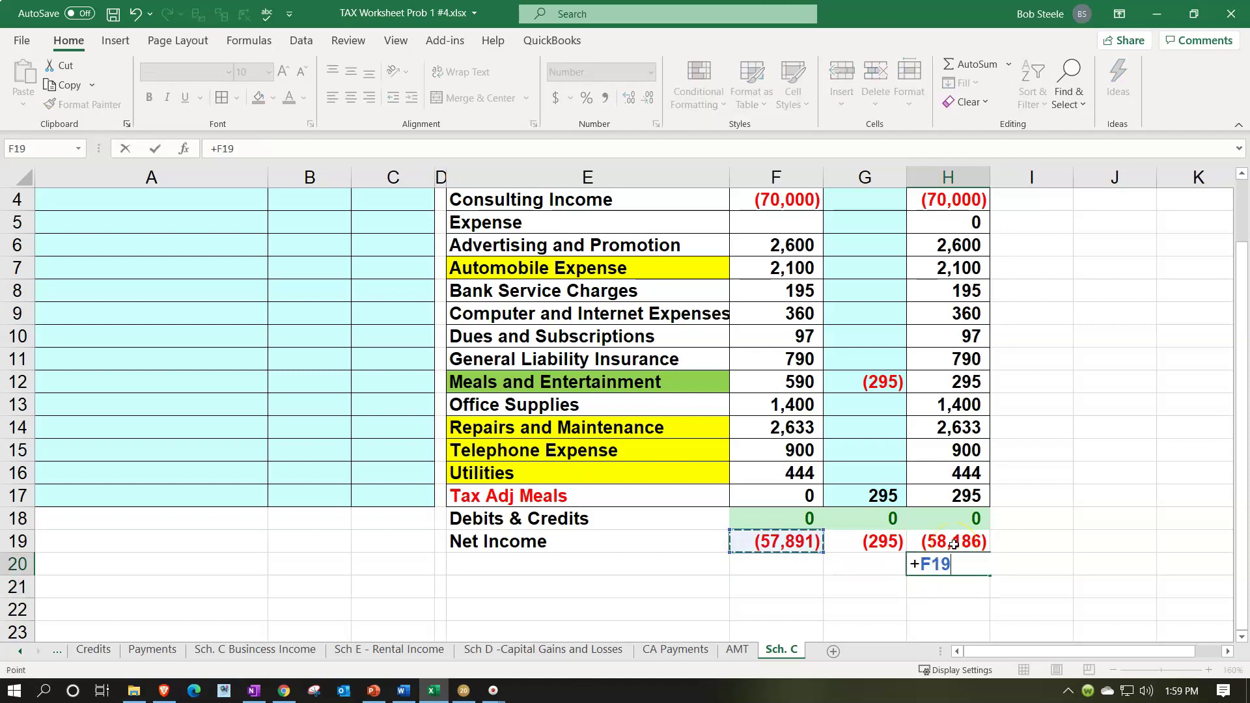
type("+")
key("Left")
key("Up")
key("Return")
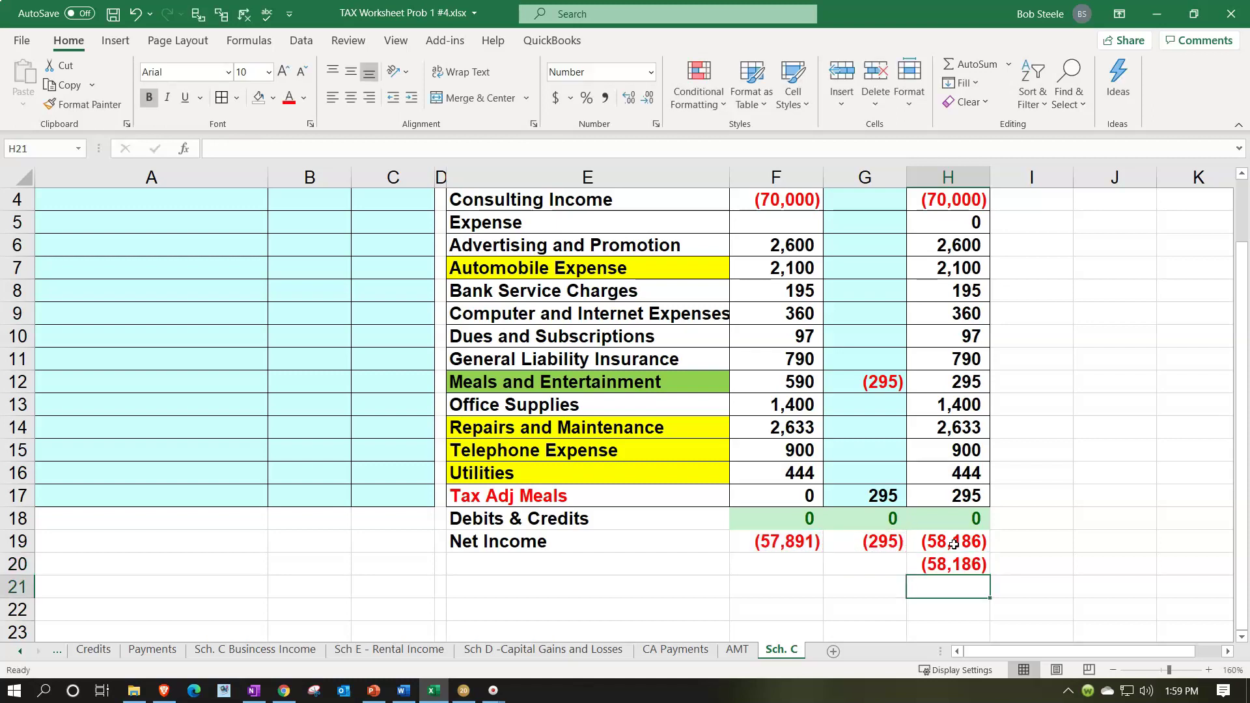
Delete the check calculation in H20 beneath the End Bal Net Income.
left_click_drag(953, 545, 953, 564)
left_click(921, 586)
left_click(955, 565)
key("Delete")
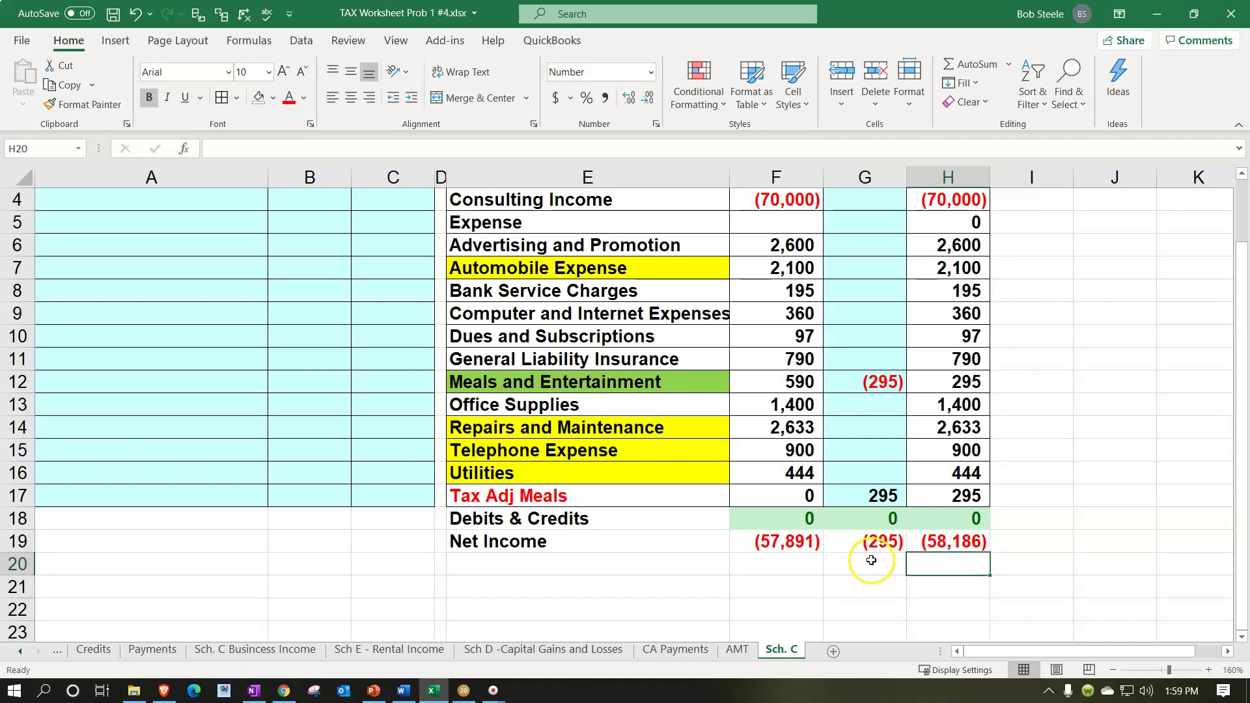
Enter the label Meals in E21 and the amount 295 in F21.
left_click(586, 587)
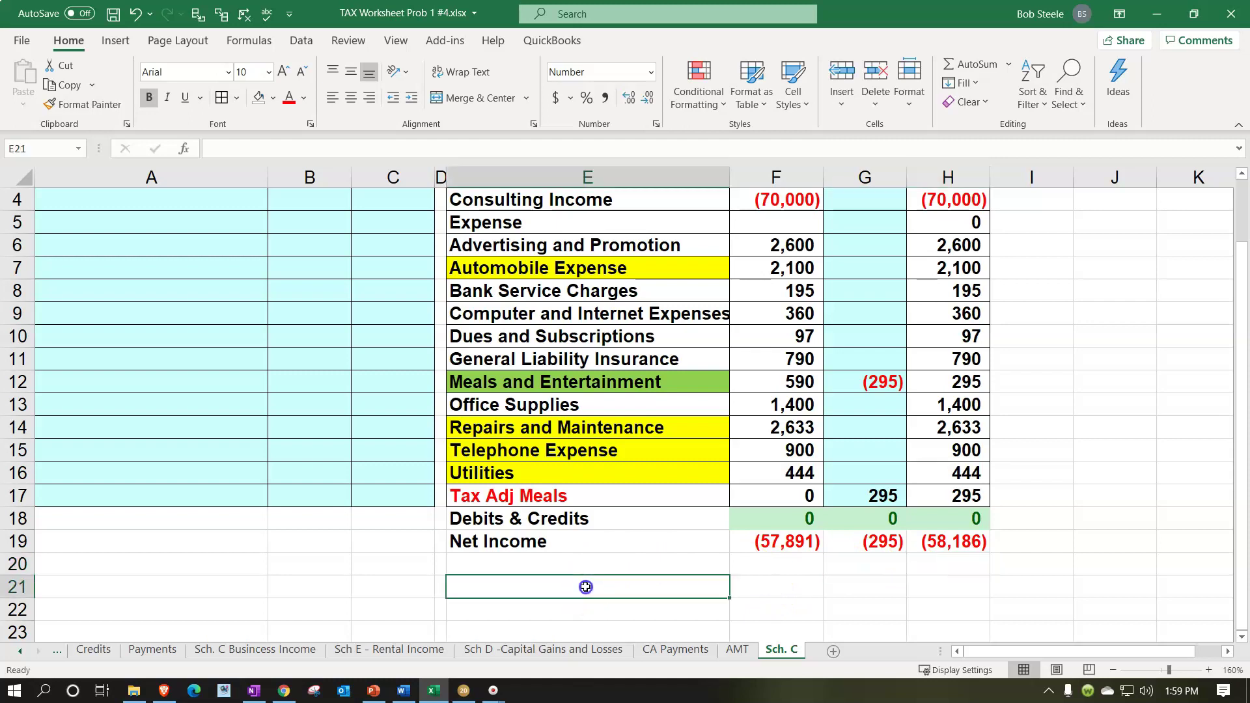
type("Mail")
key("BackSpace")
key("BackSpace")
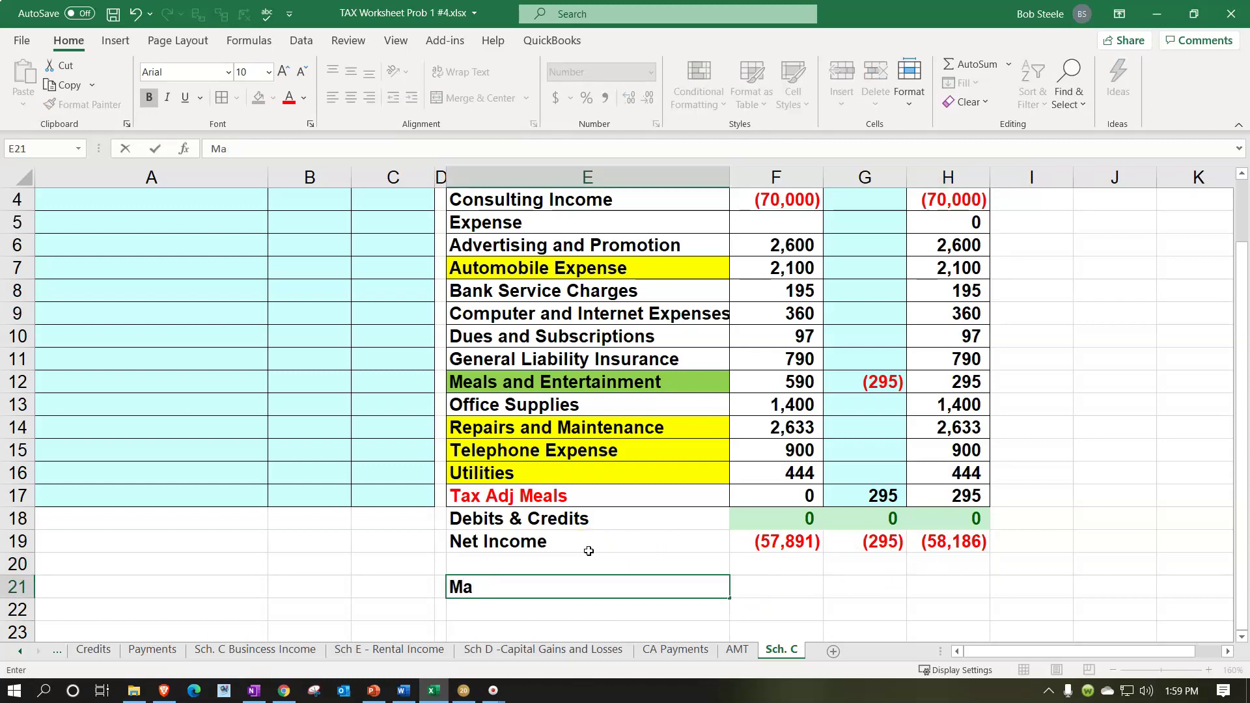
type("als")
key("Tab")
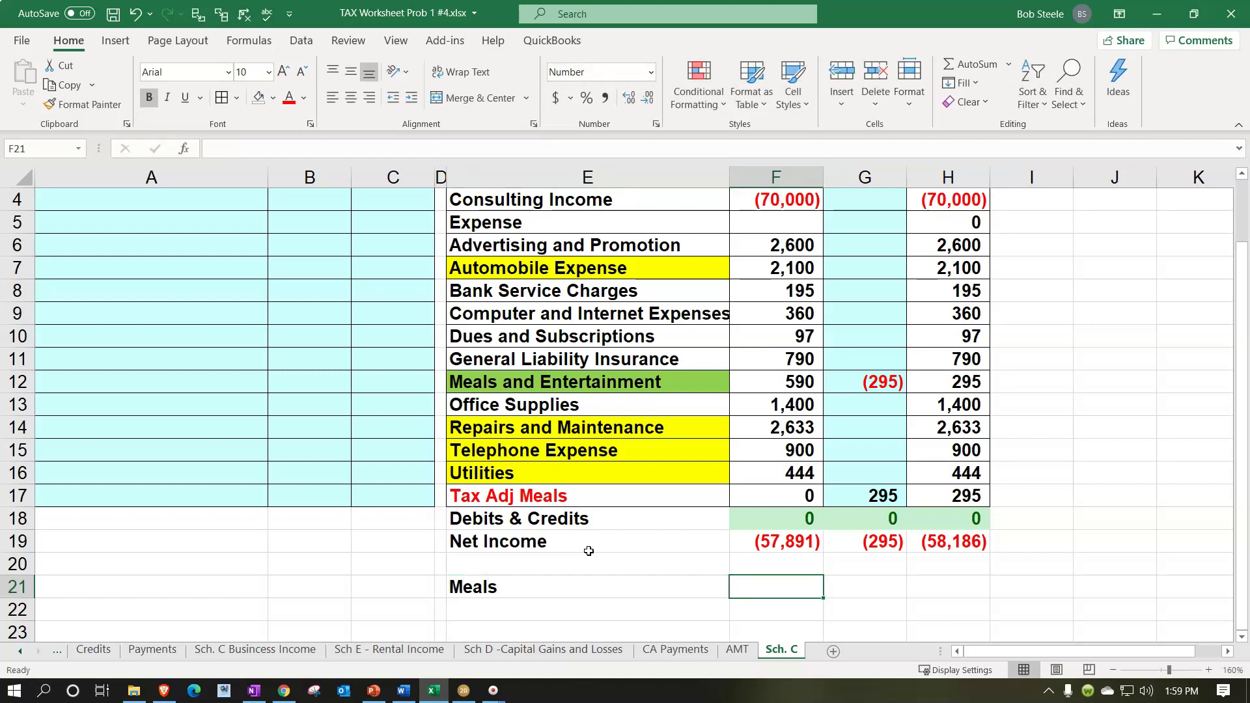
type("2958")
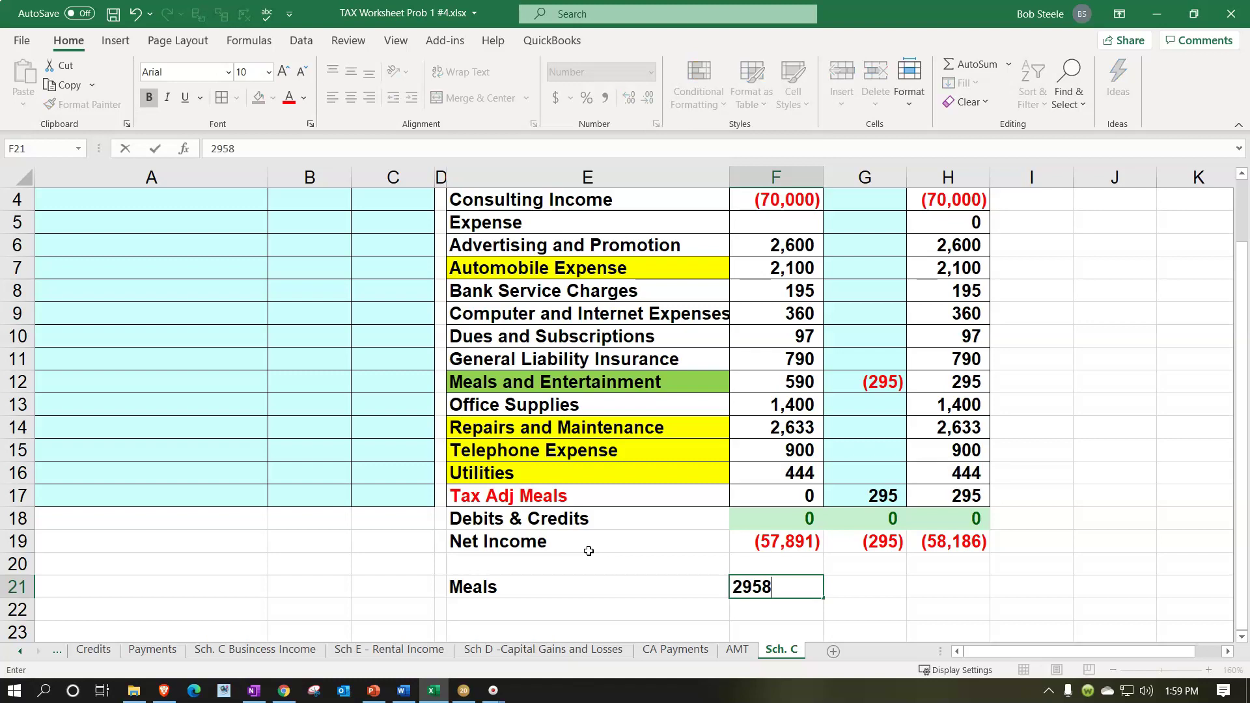
key("Return")
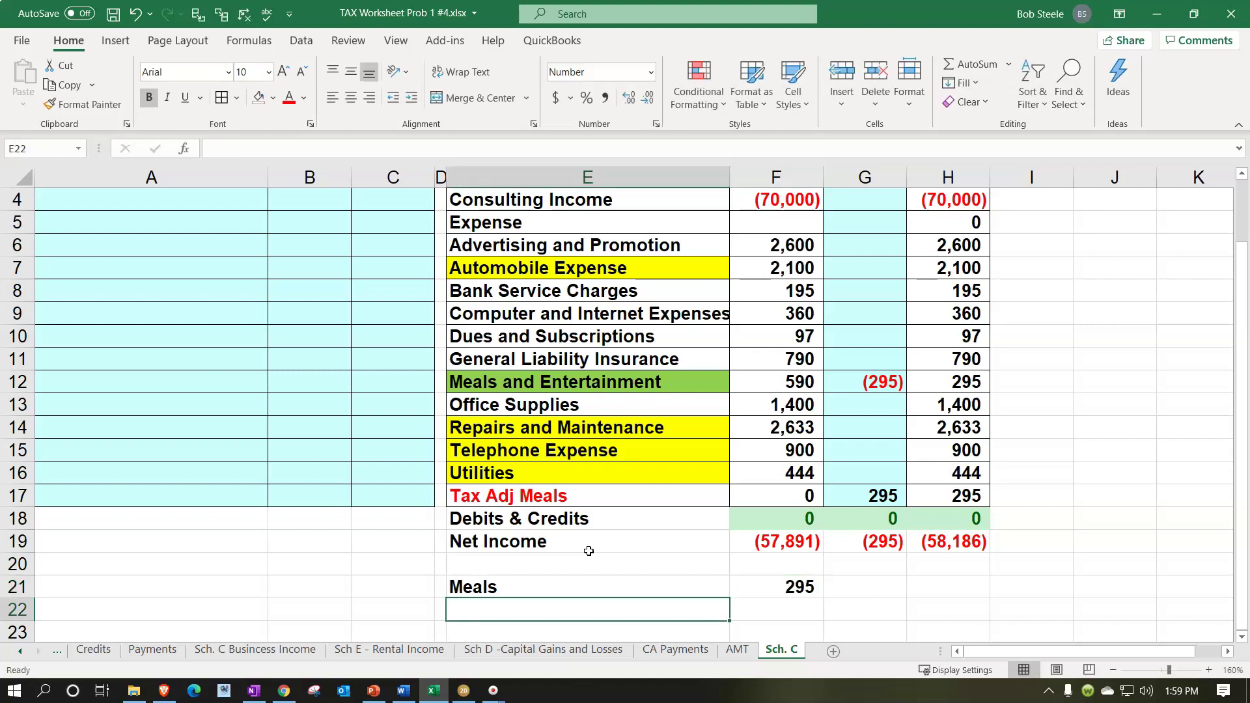
Calculate Beg Bal Net Income minus the Meals amount in F22 with F19-F21.
key("Right")
type("+")
key("Up")
key("Up")
key("Up")
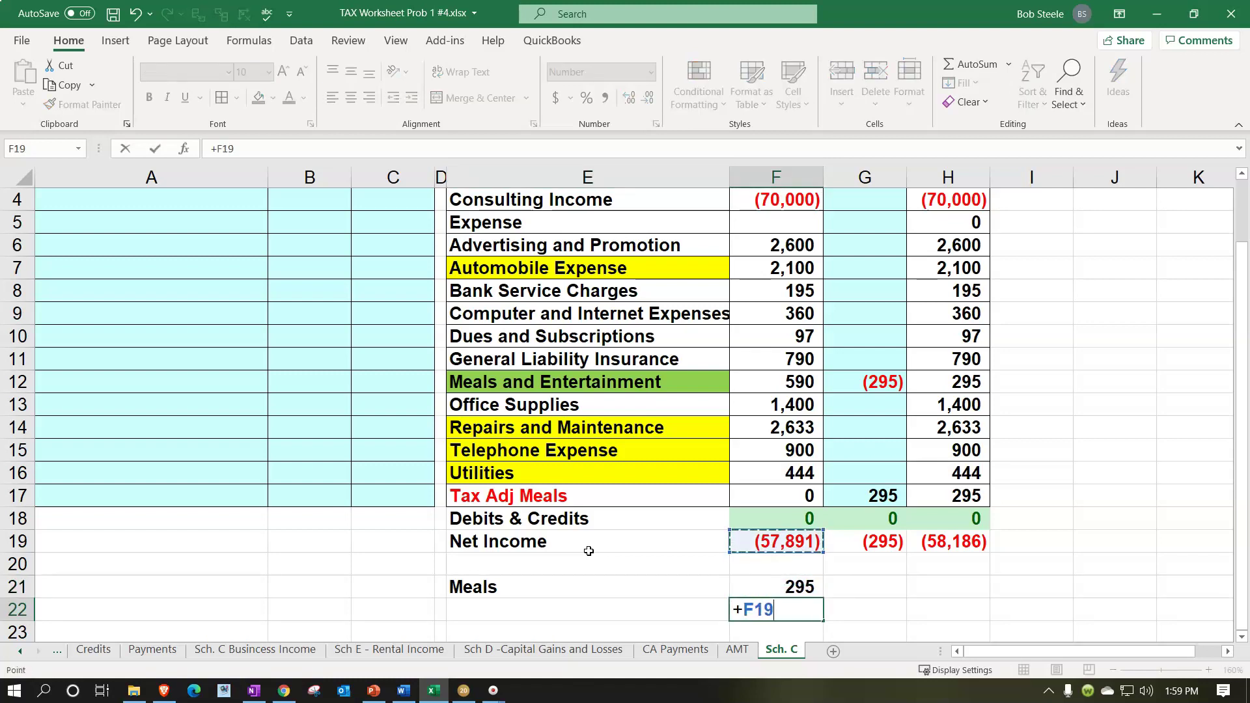
type("-")
key("Up")
key("Return")
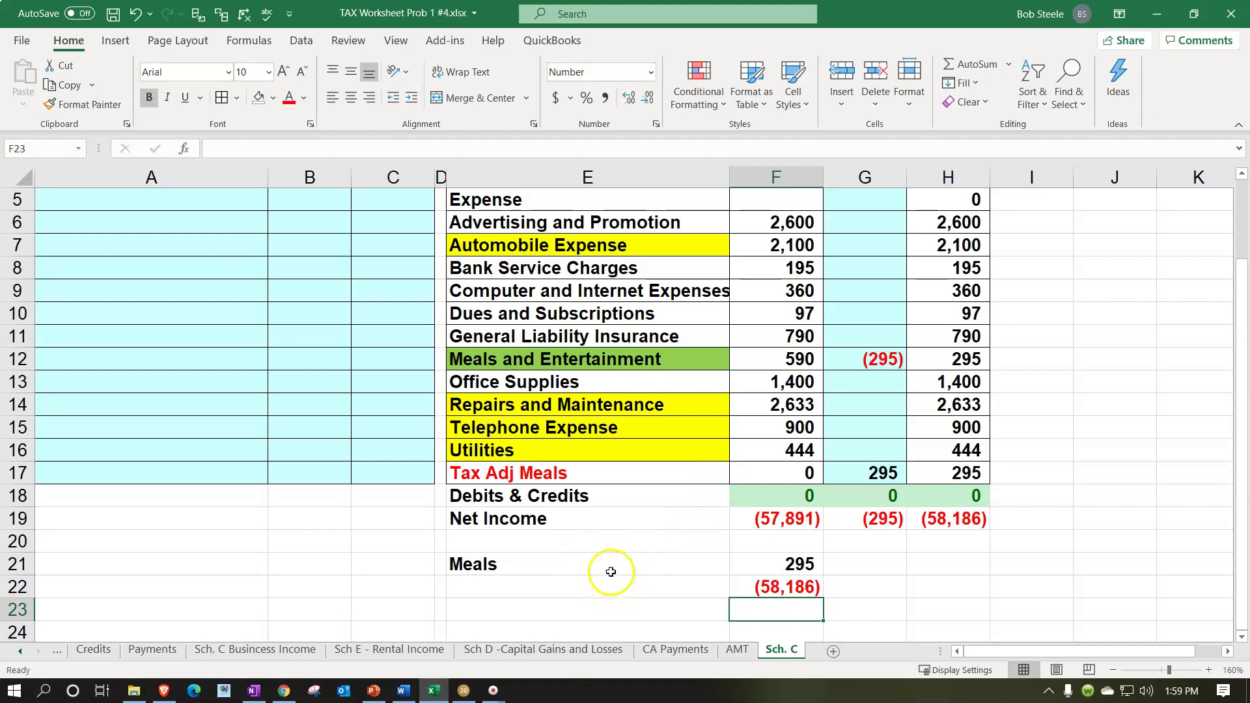
Delete the temporary Meals calculation in E21:F22.
left_click(674, 565)
left_click_drag(675, 565, 760, 588)
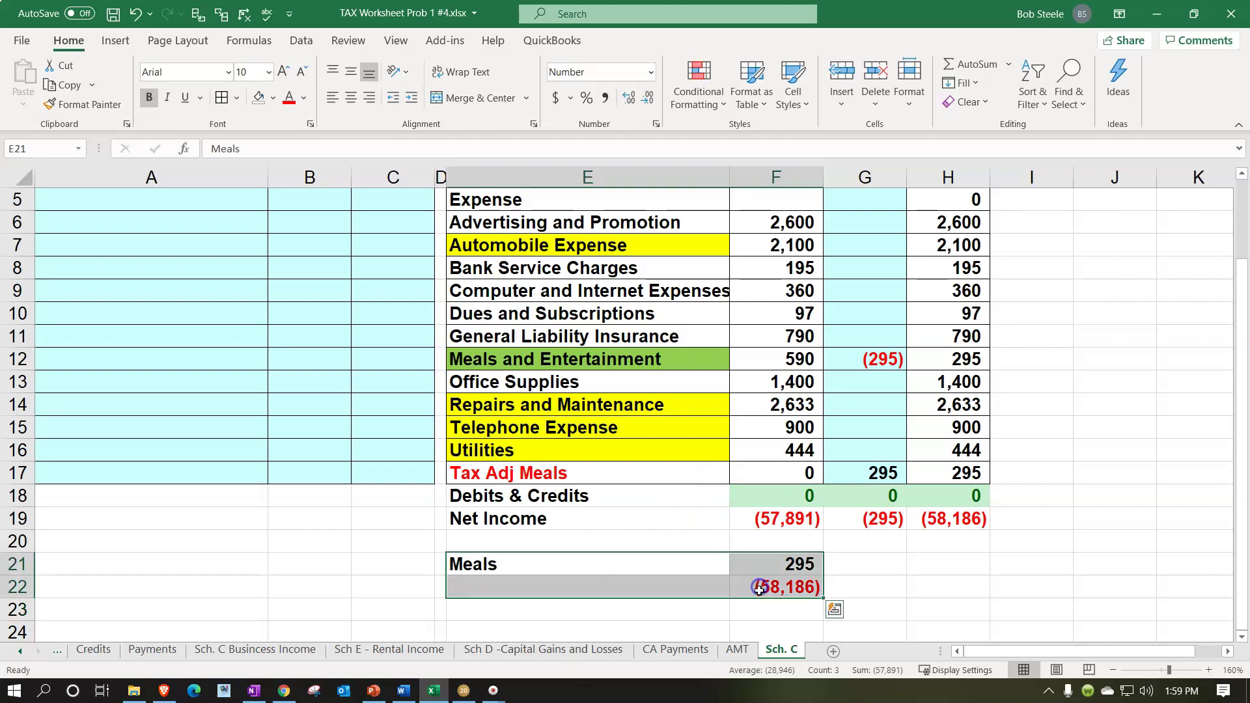
key("Delete")
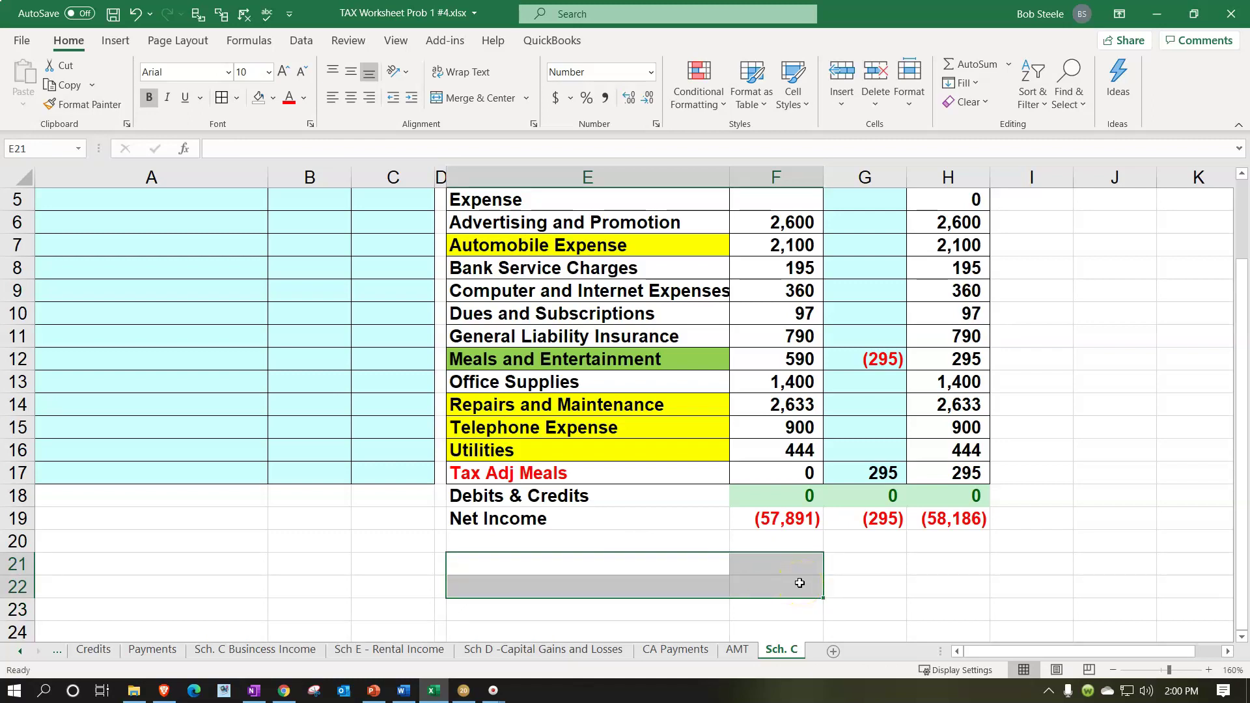
left_click(840, 589)
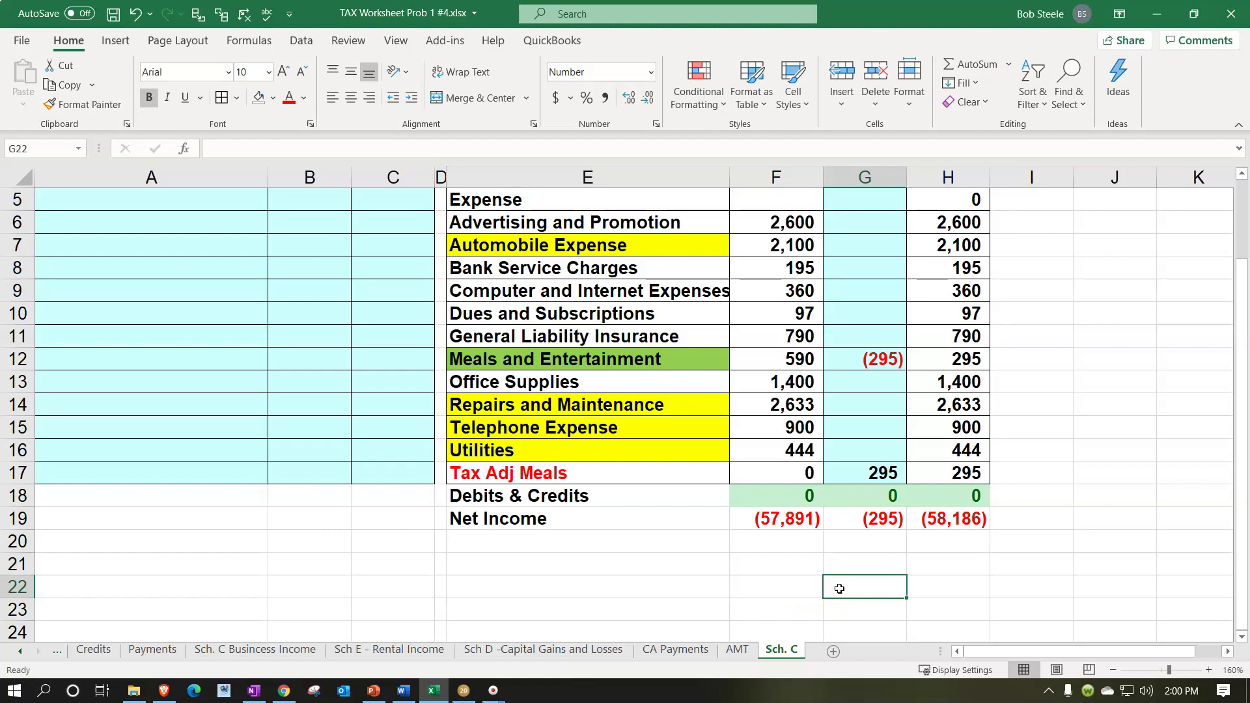
Compare the End Bal Net Income with Schedule C in Lacerte, tick the line 29 tentative profit, and return to the Excel worksheet.
left_click(923, 526)
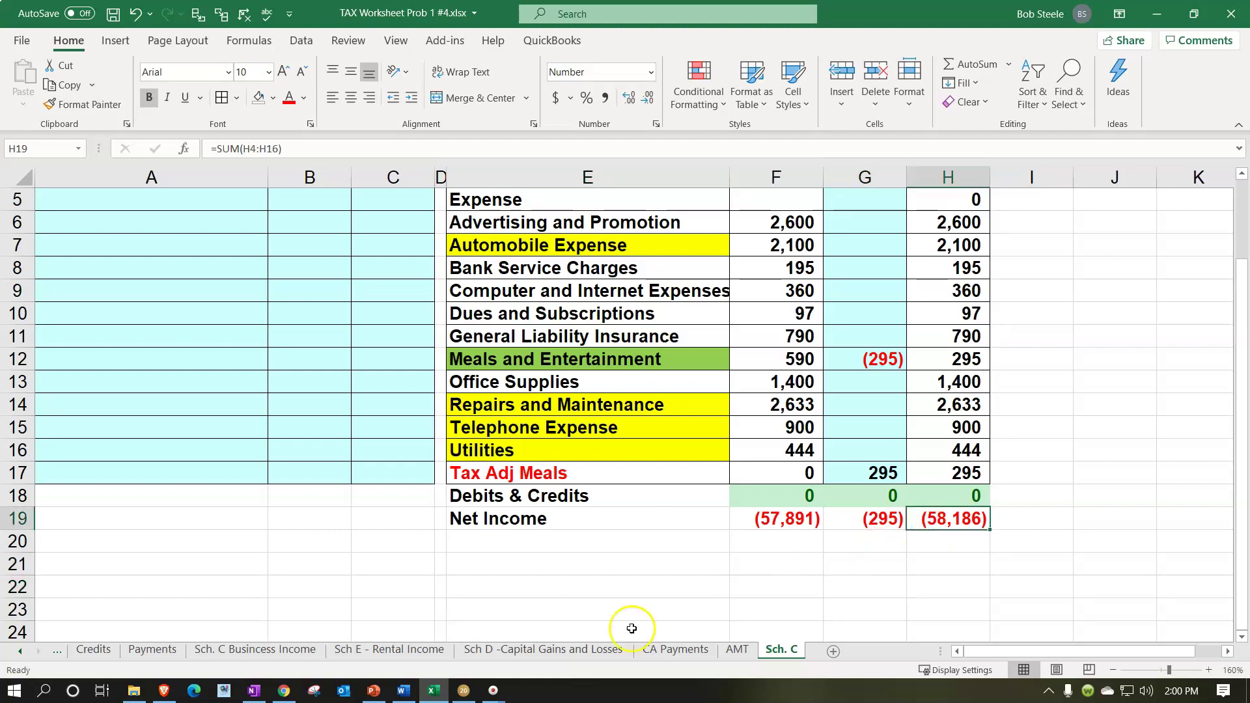
left_click(464, 690)
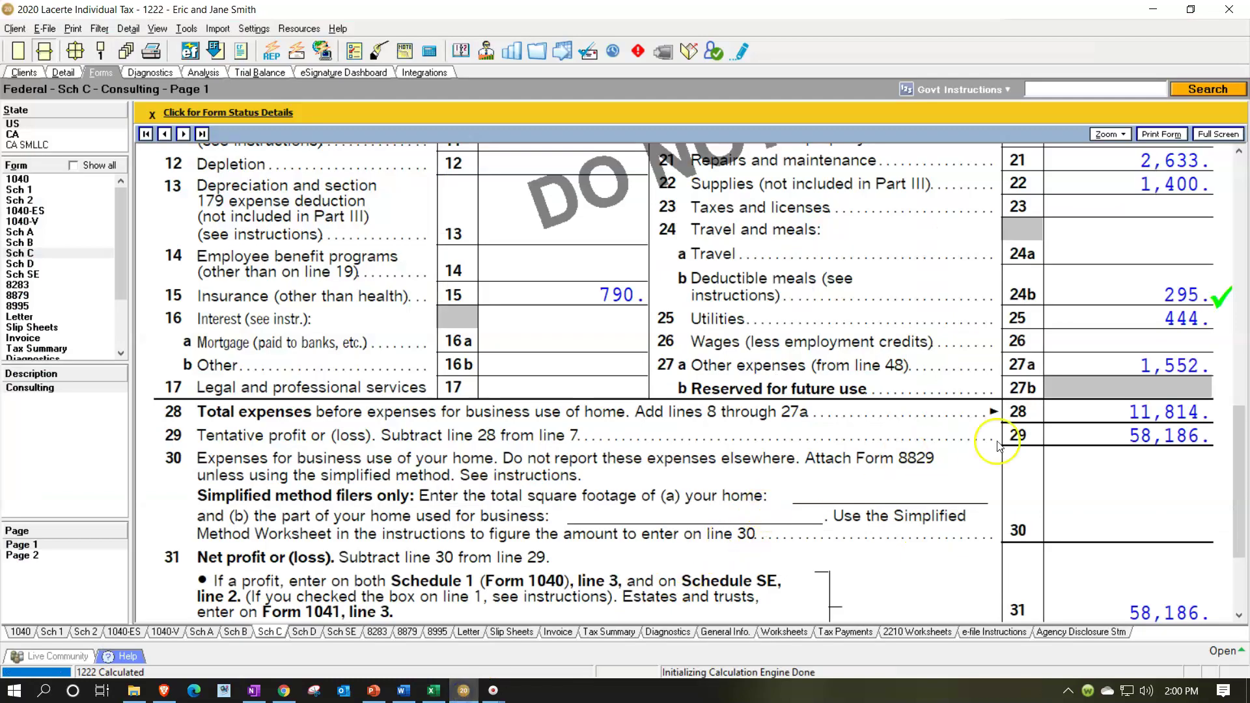
left_click(1105, 432)
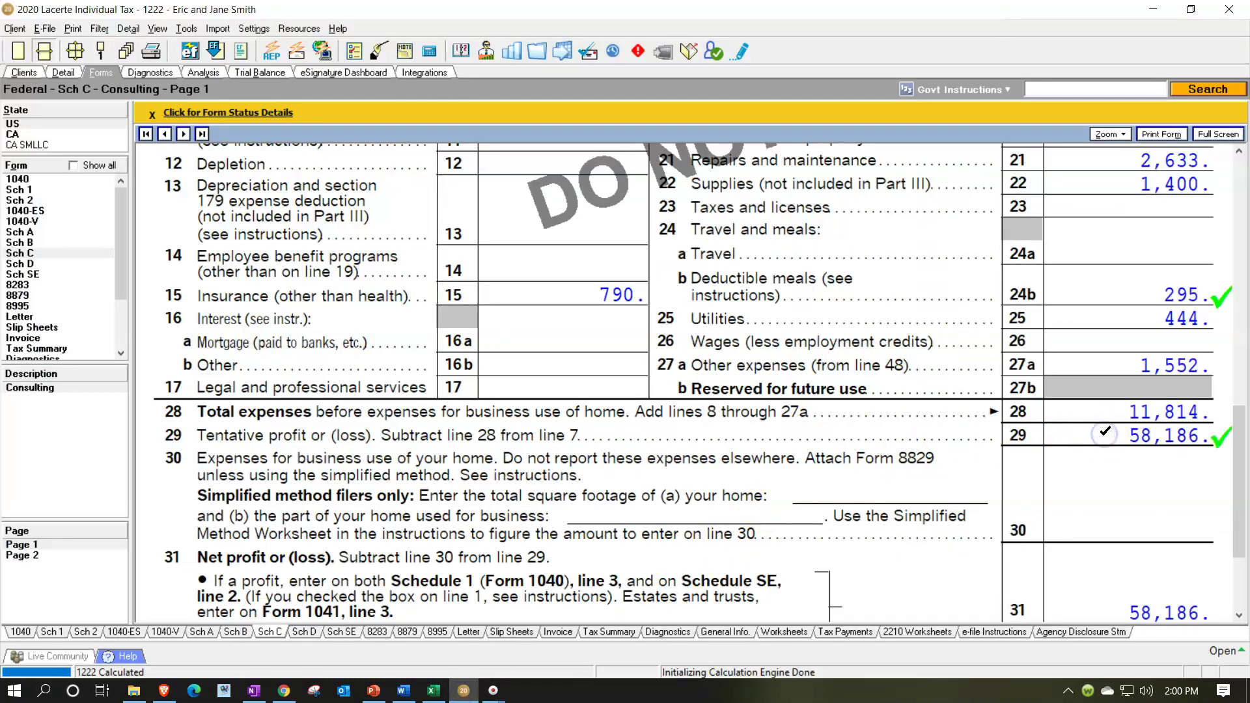
left_click(466, 691)
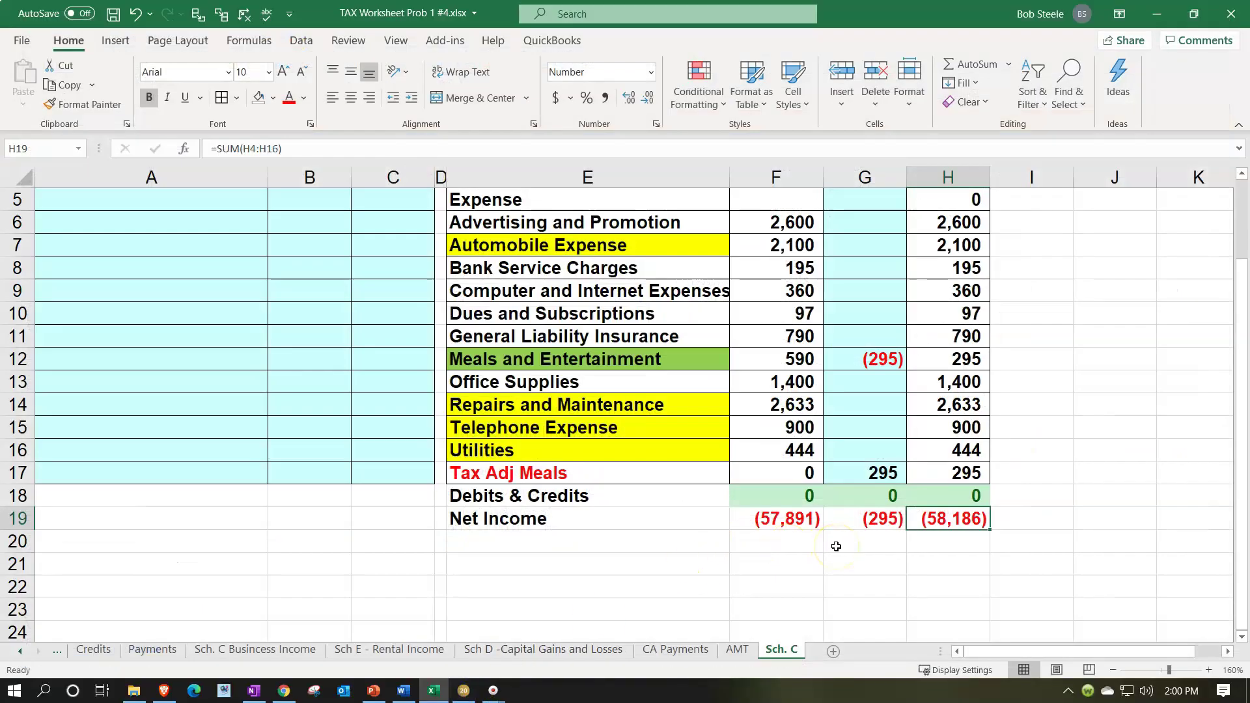
Review the Net Income formulas in the Beg Bal and Adj columns and the Meals and Entertainment adjustment in G12.
left_click(788, 521)
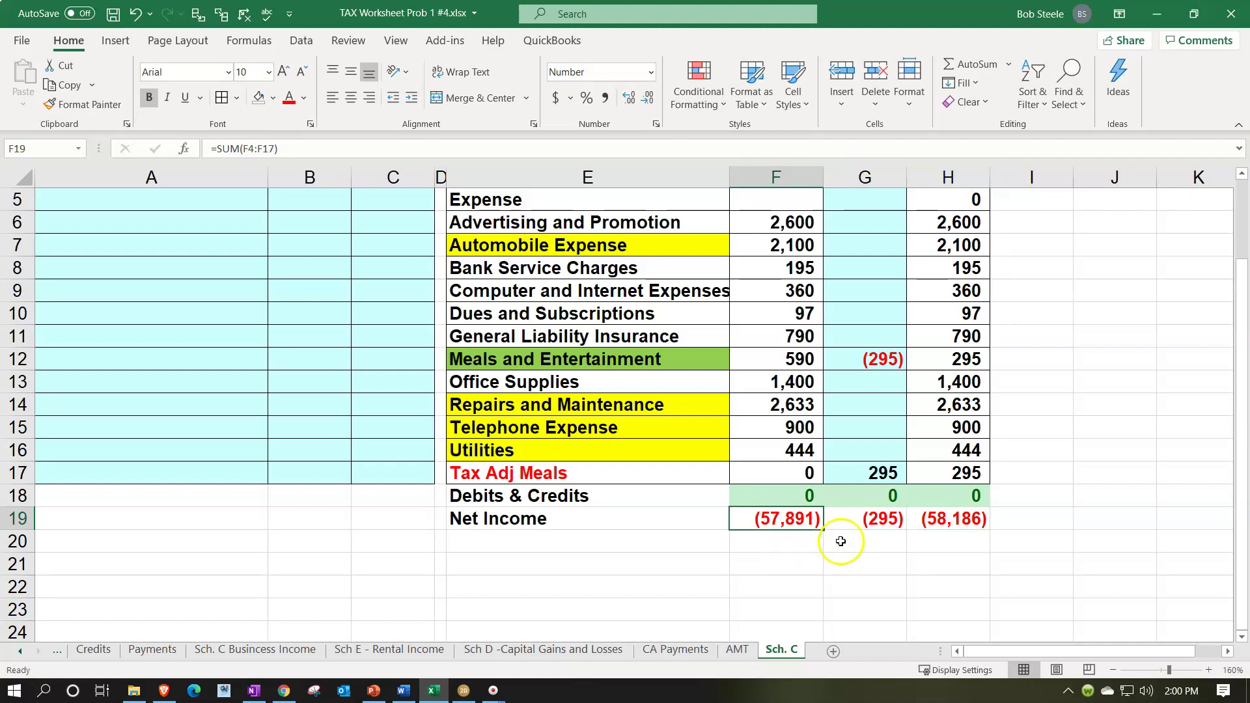
left_click(875, 519)
left_click_drag(876, 539, 873, 535)
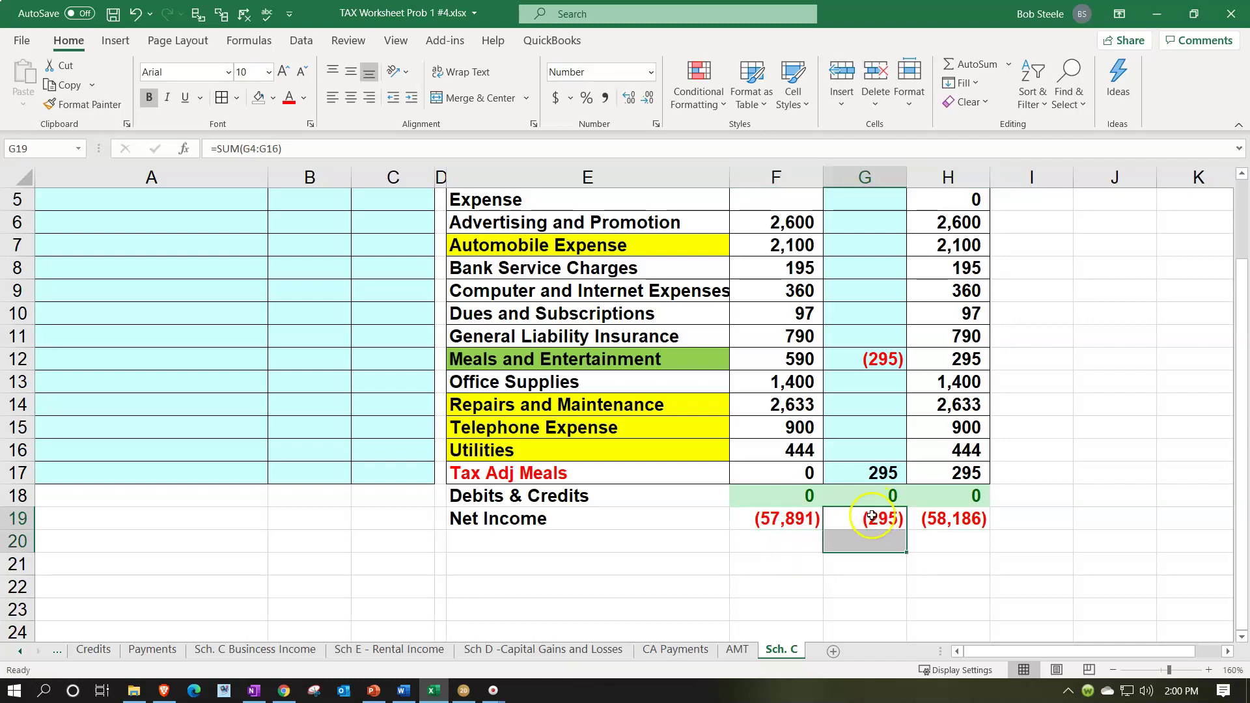
left_click(846, 363)
scroll(379, 399, "up", 2)
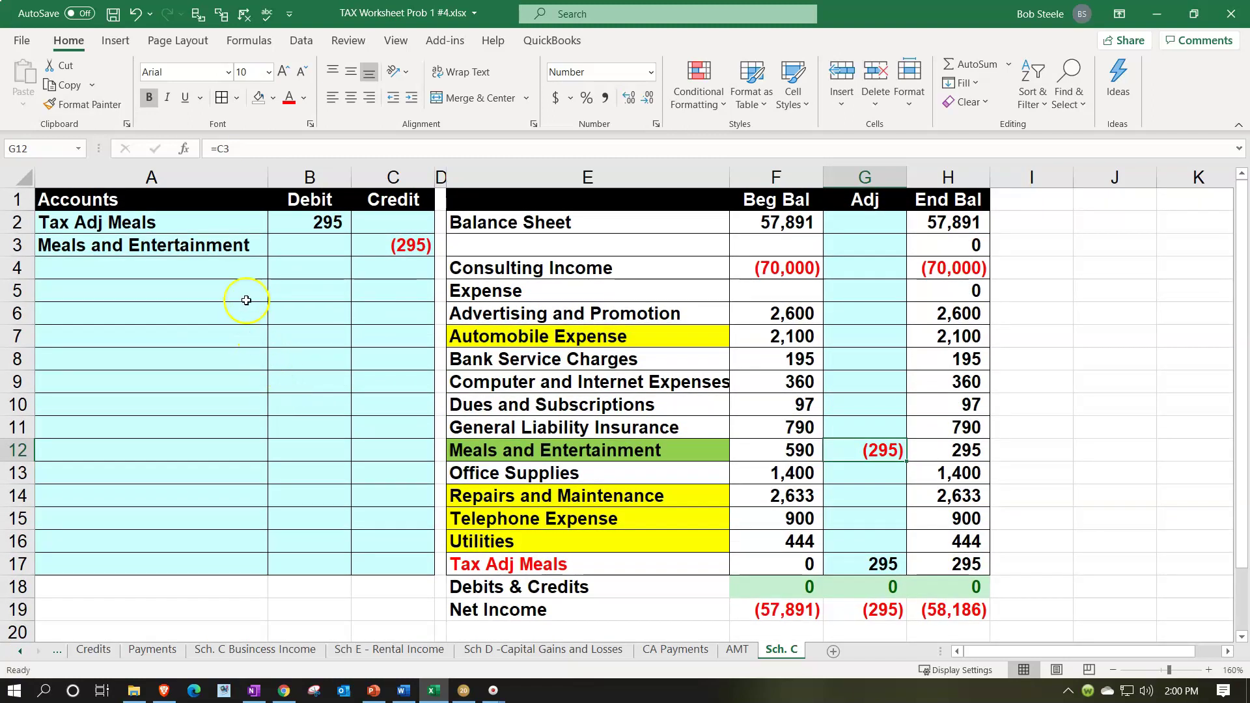
left_click(226, 222)
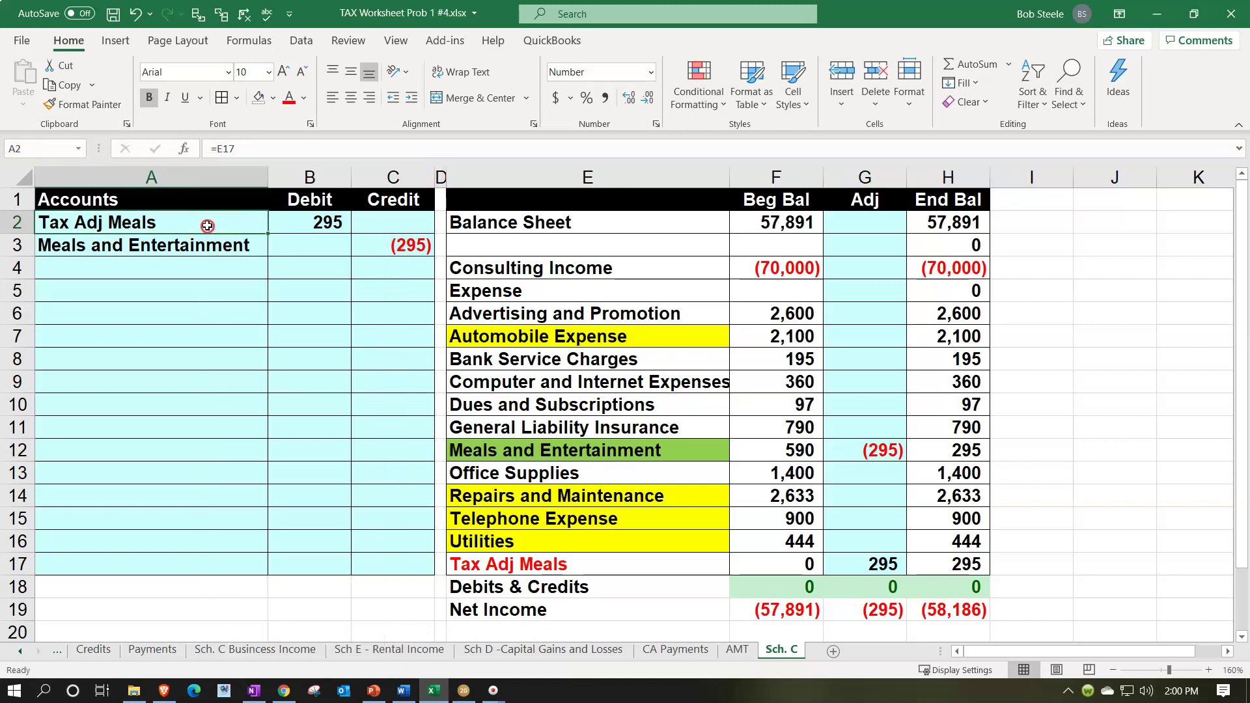
right_click(198, 224)
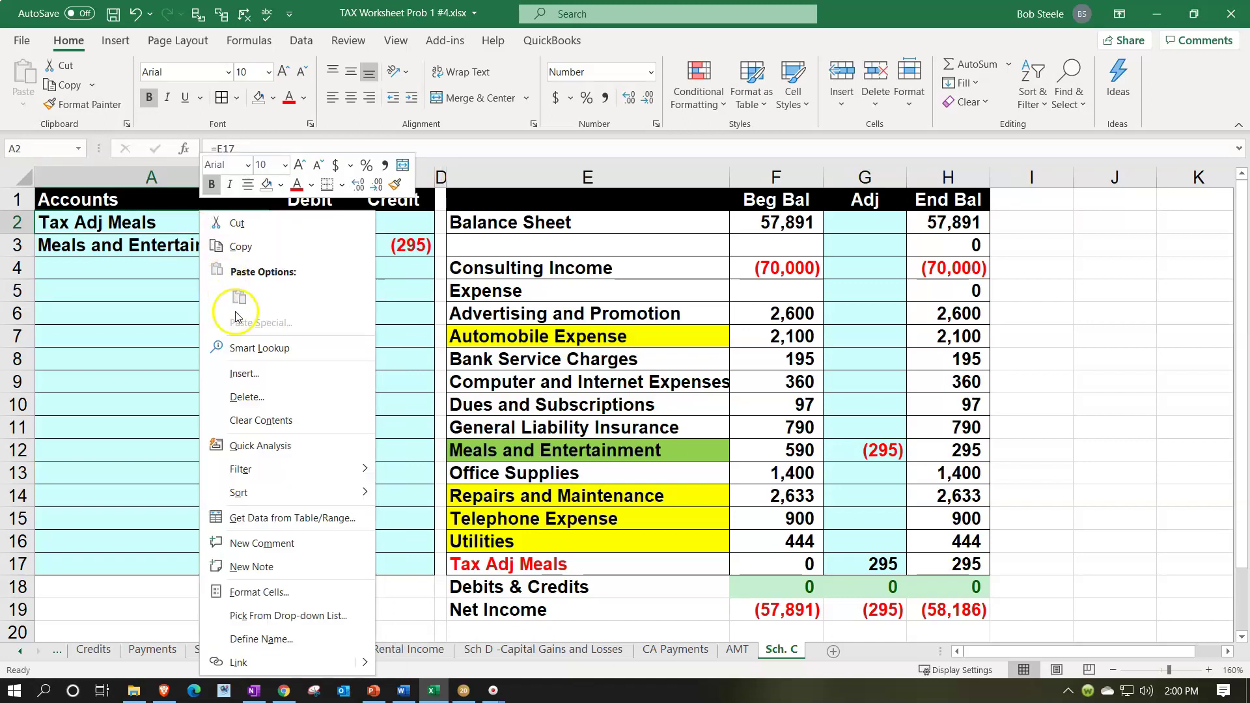
left_click(262, 545)
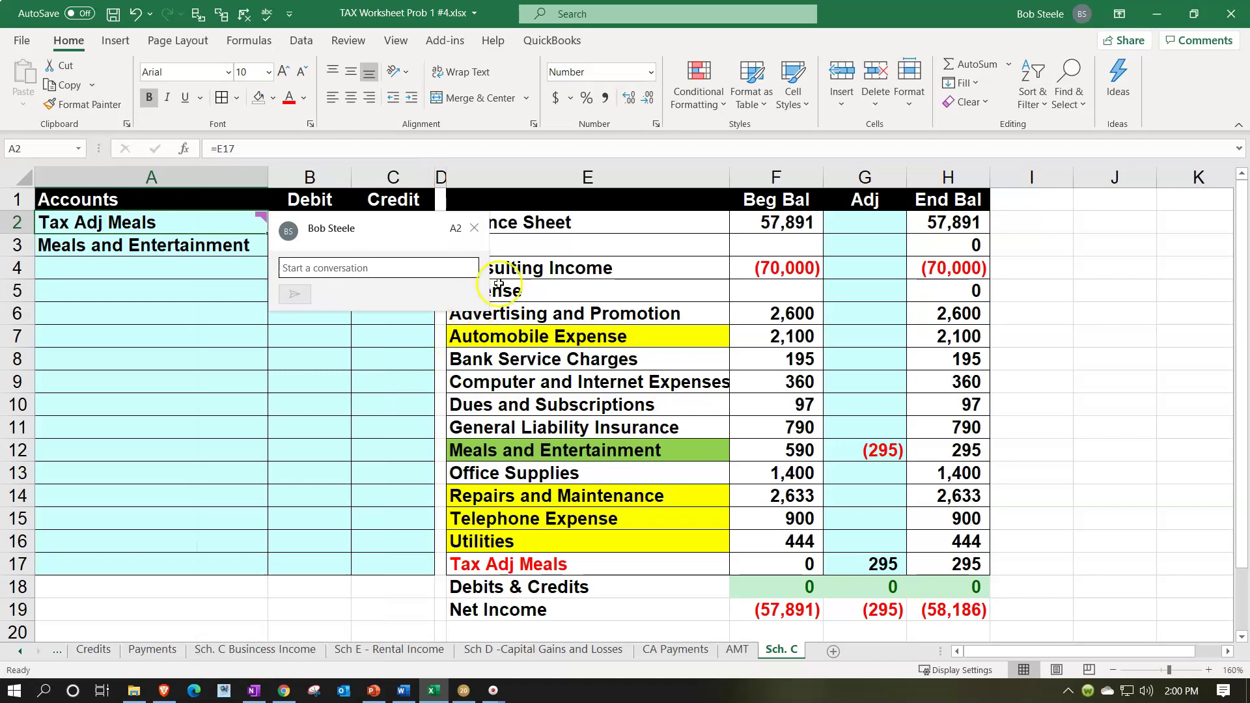
left_click(444, 237)
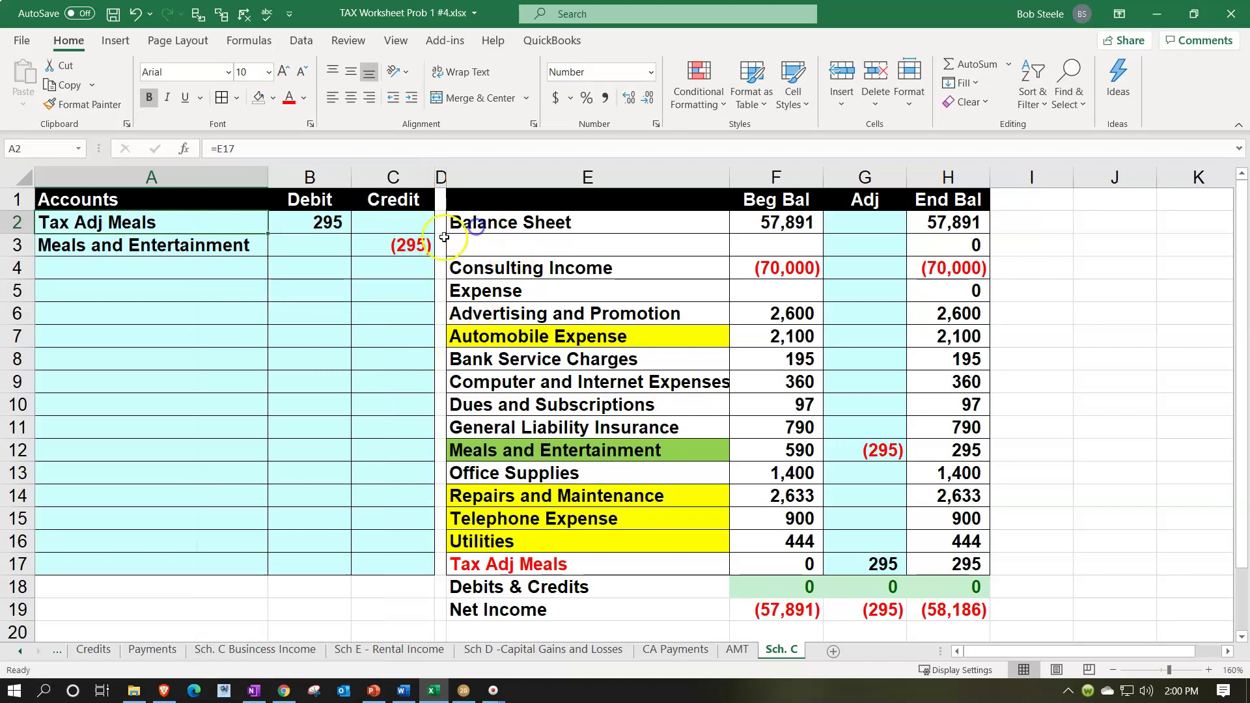
Add a note reading "50% of meals" to the Tax Adj Meals account in A2.
right_click(196, 218)
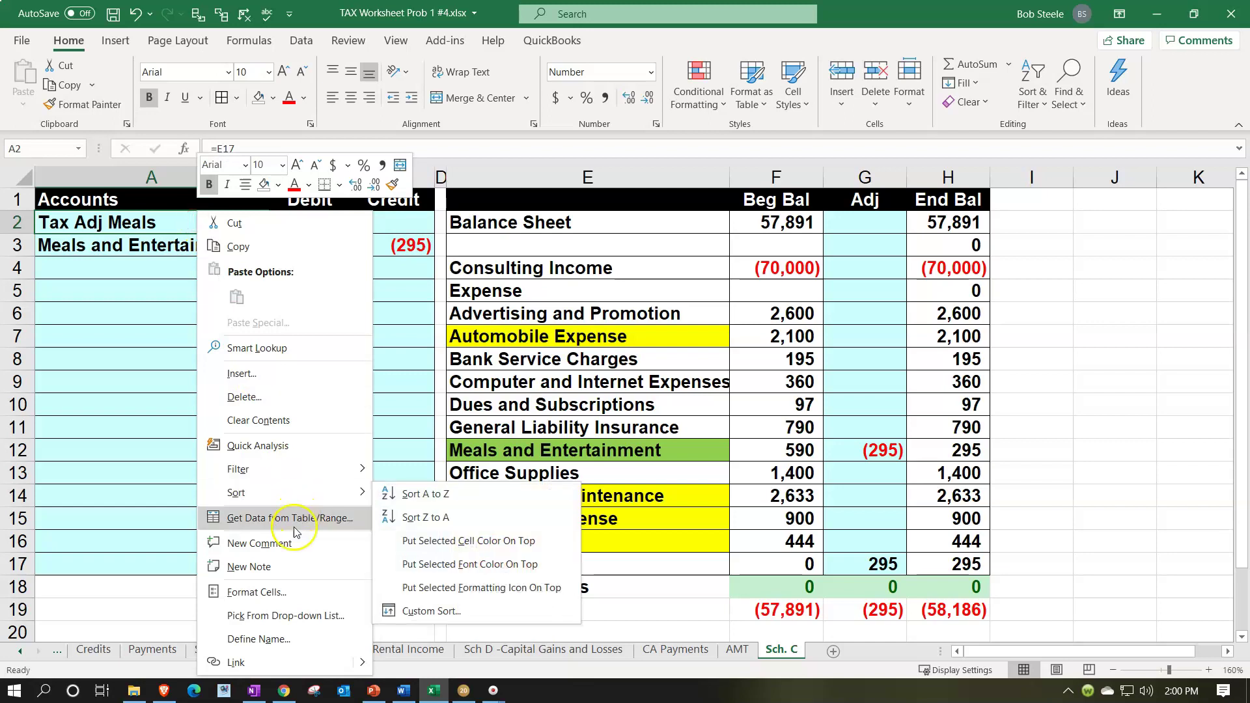
left_click(294, 565)
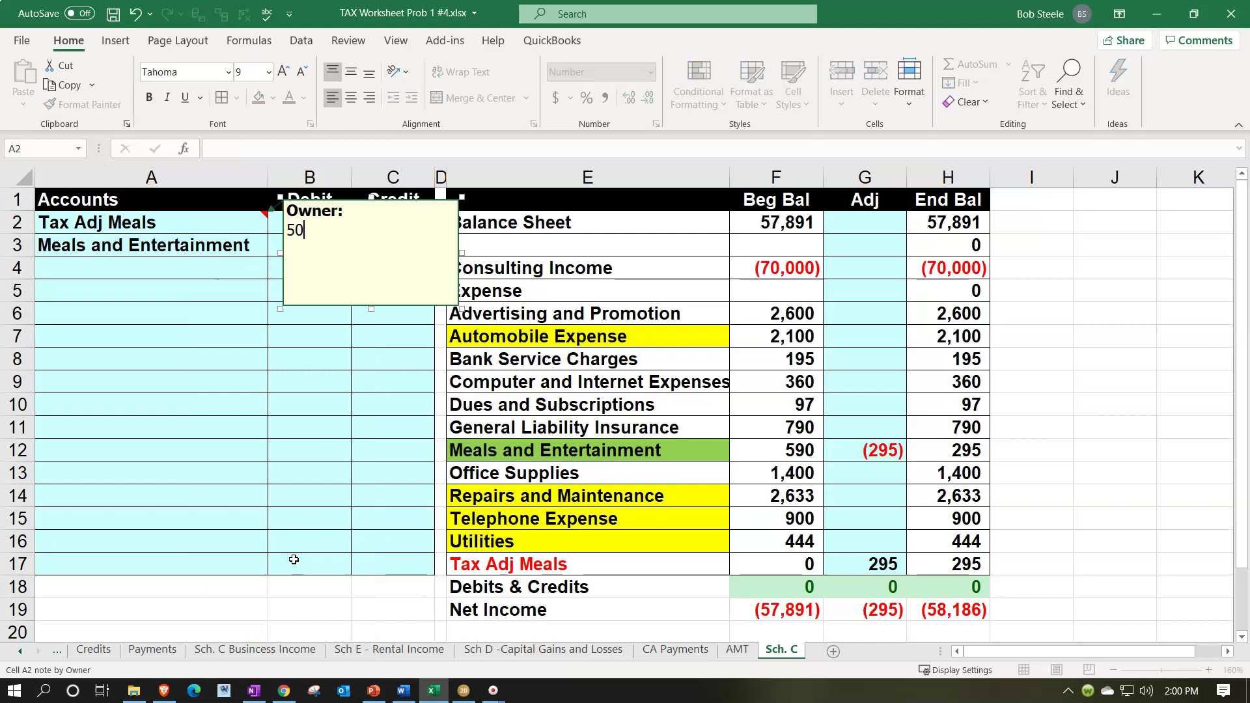
type("50% of meals")
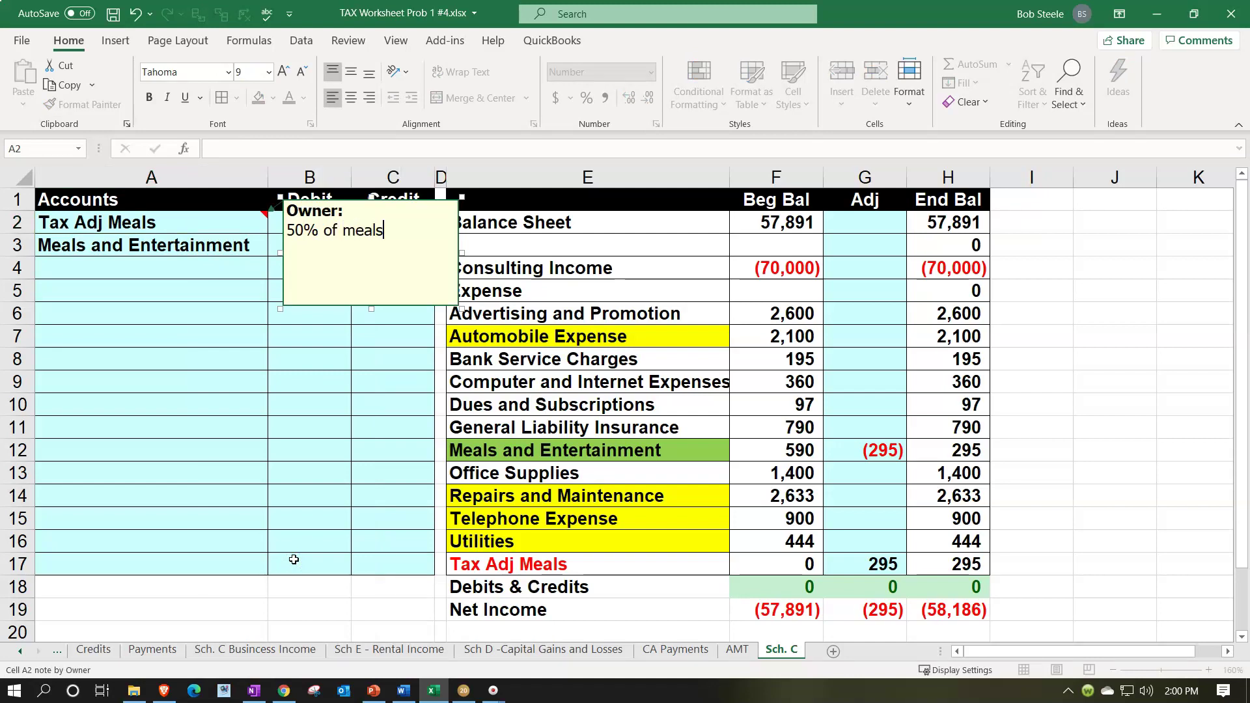
left_click(257, 450)
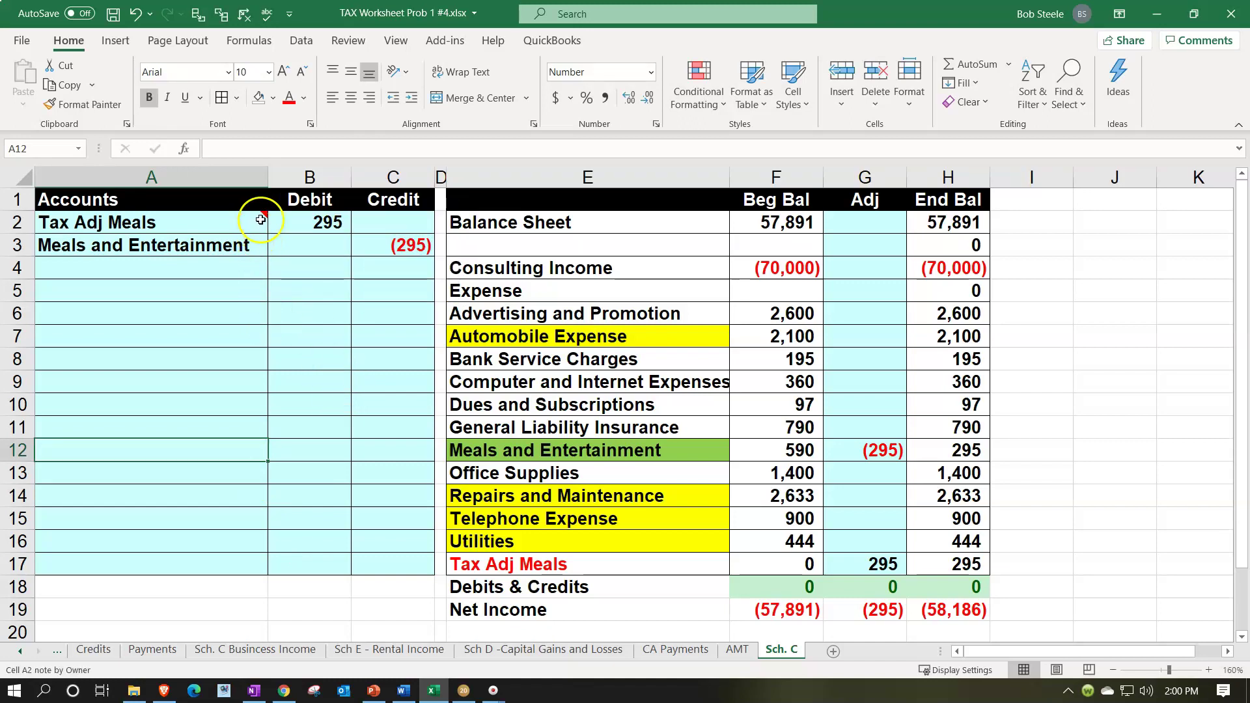
left_click(267, 317)
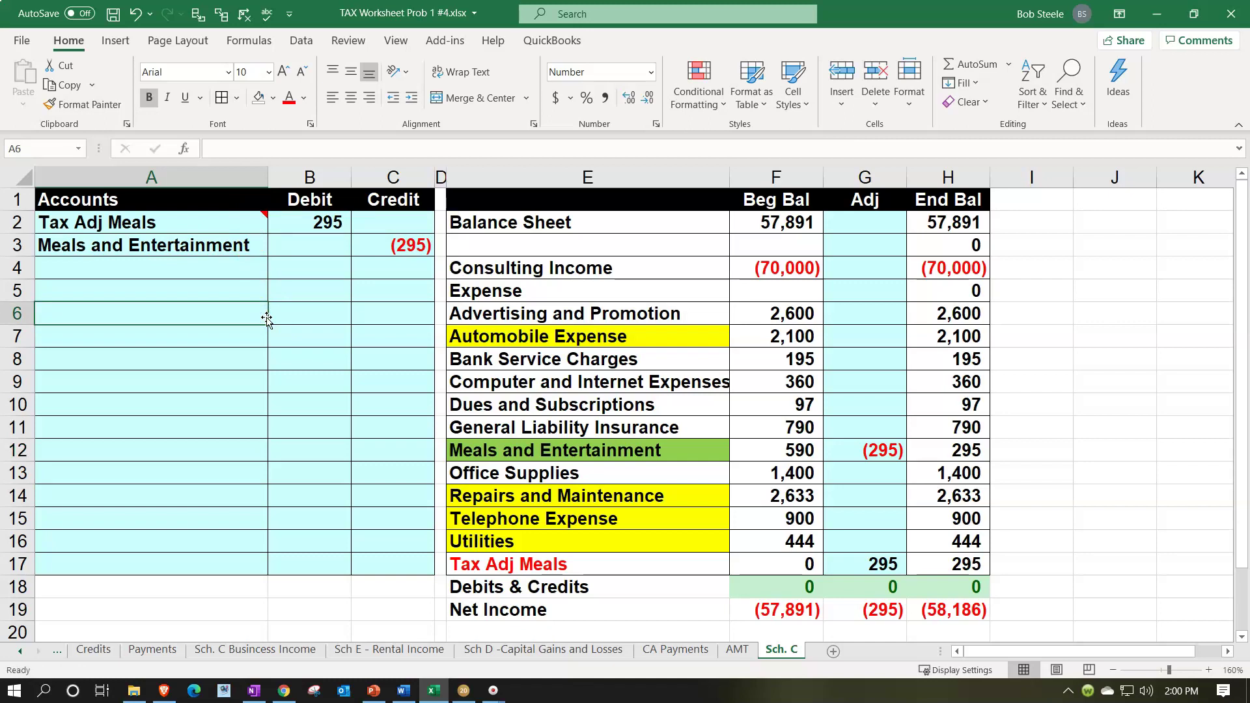
Remove the green fill from the Meals and Entertainment label in E12.
left_click(602, 448)
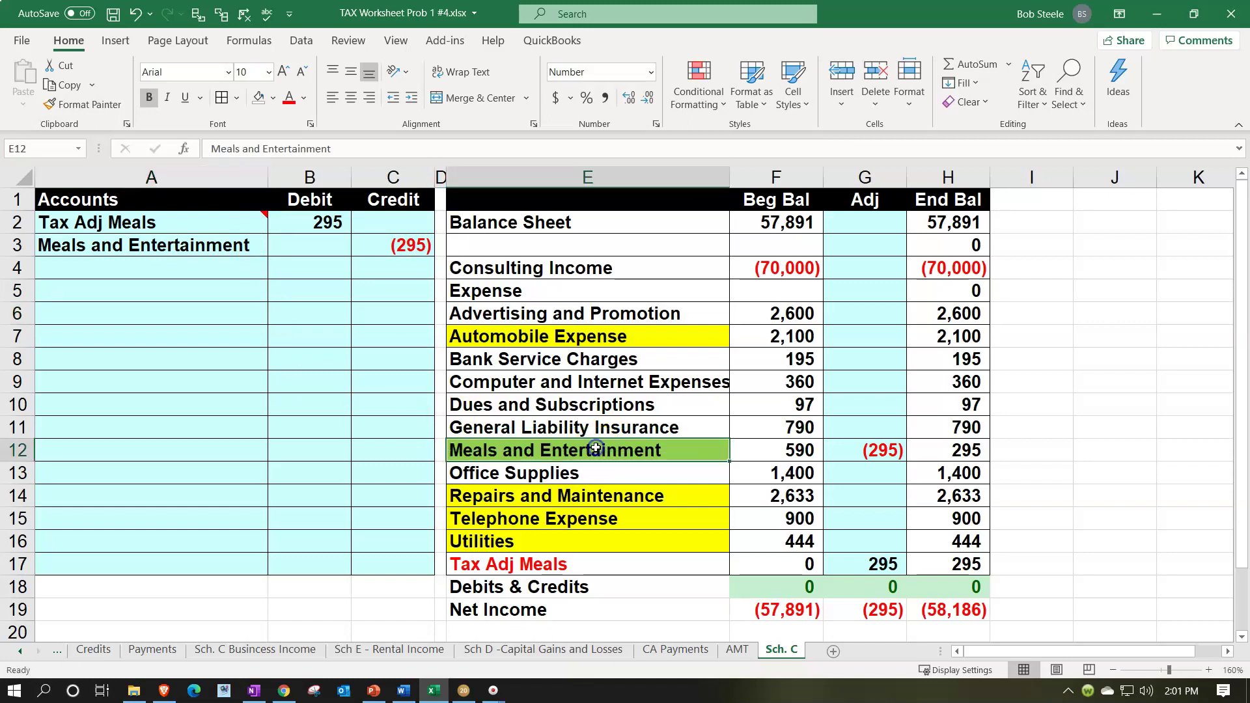
right_click(599, 450)
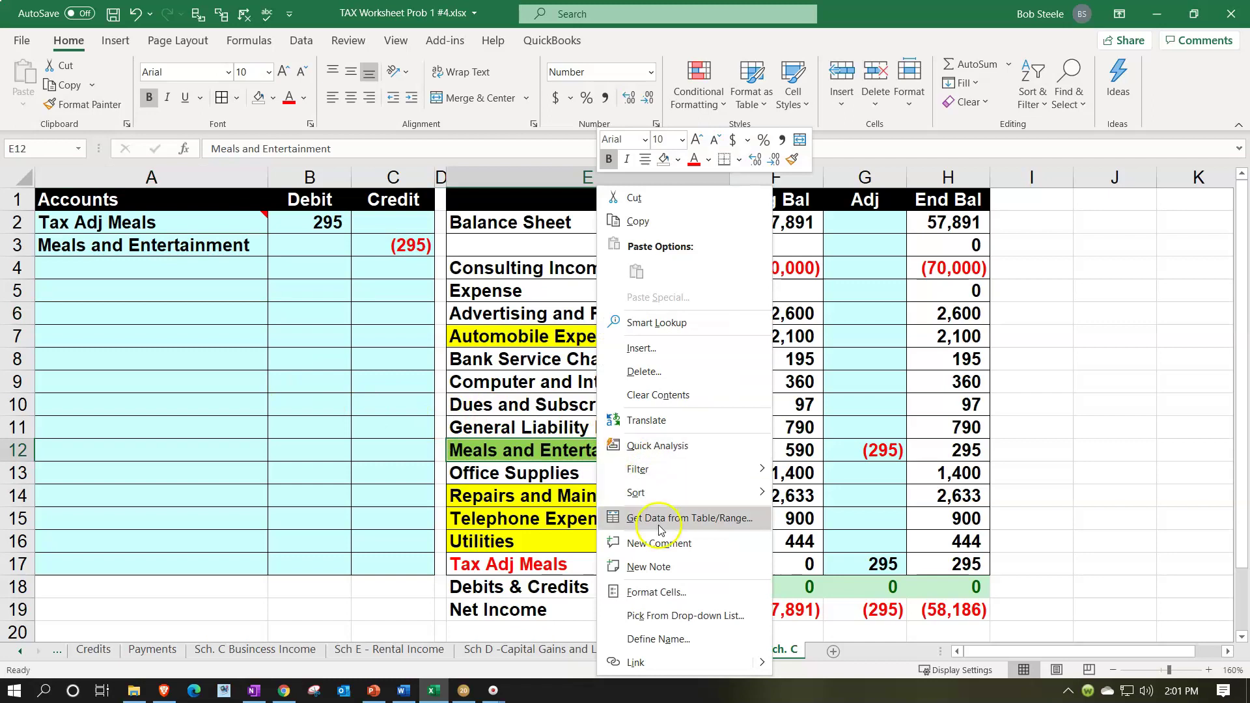
left_click(662, 159)
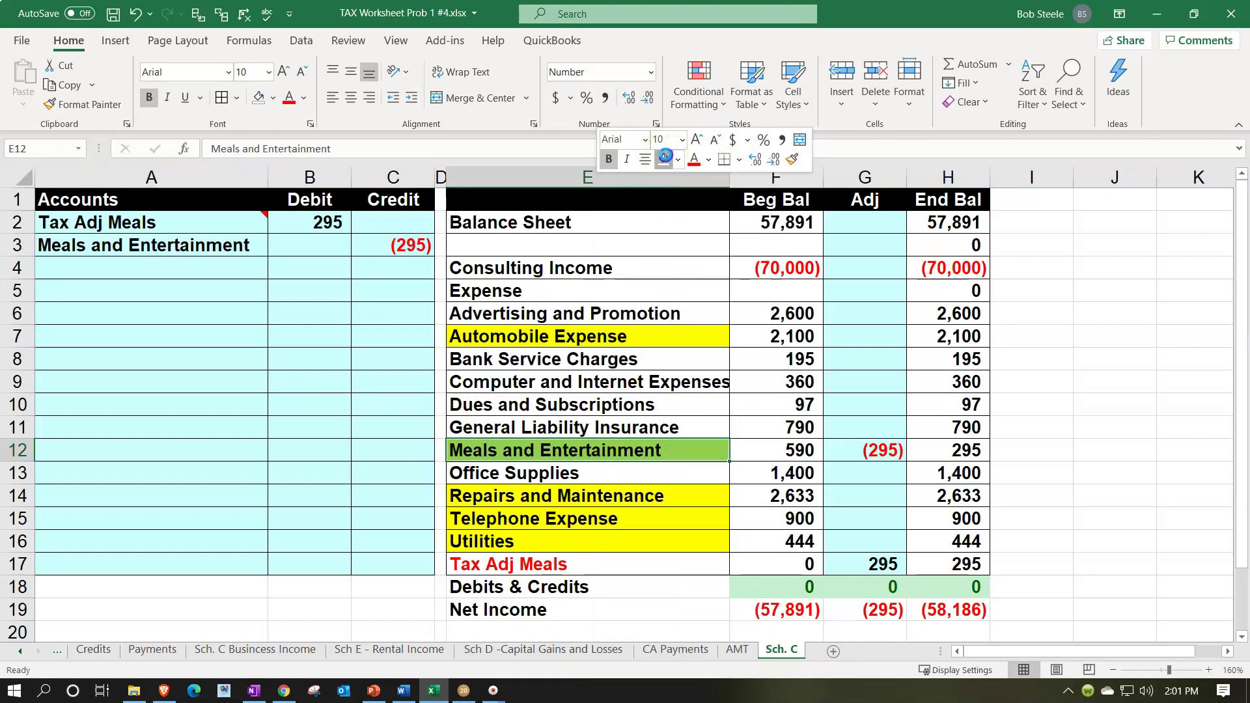
left_click(605, 376)
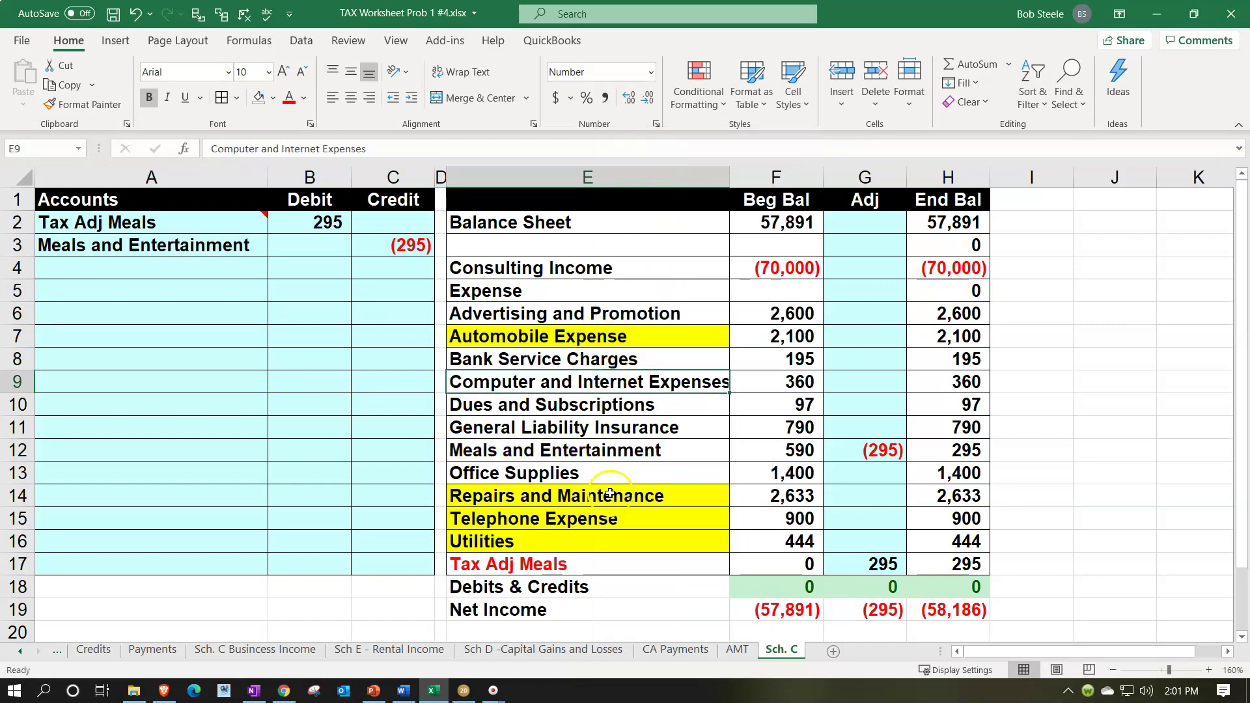